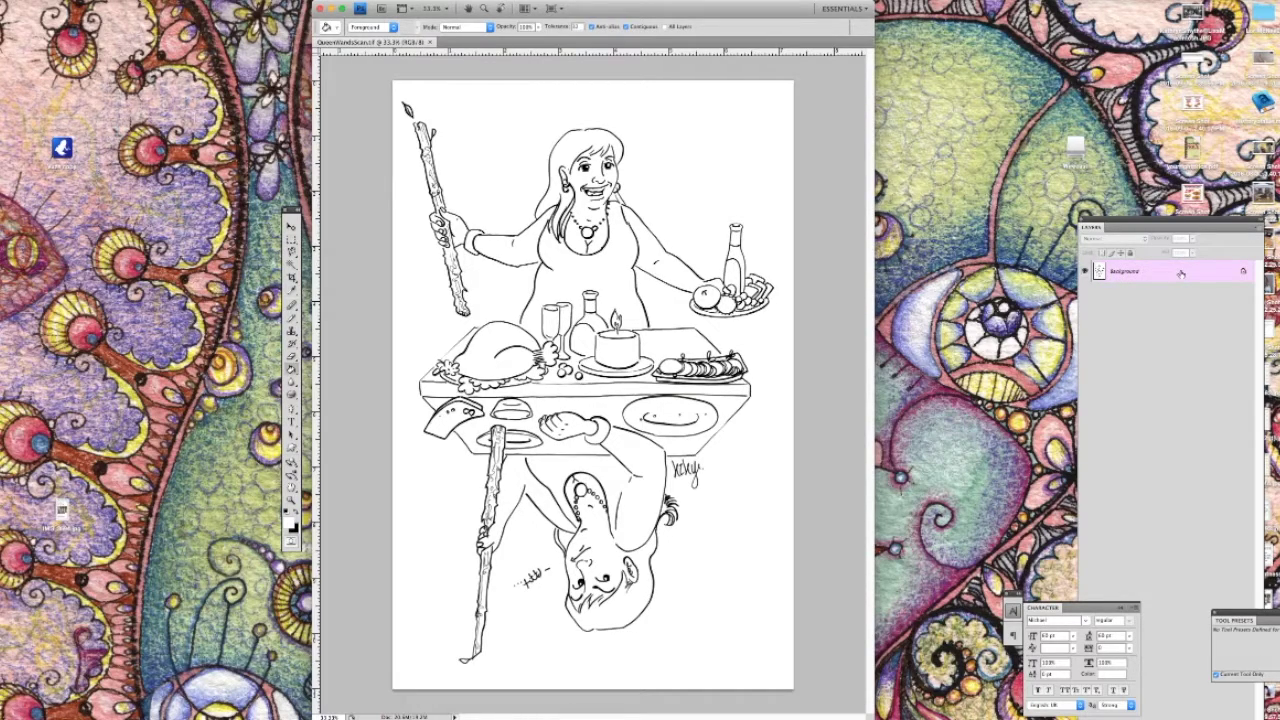
# Convert the Background into an editable layer named "opaque".
pyautogui.doubleClick(1181, 273)
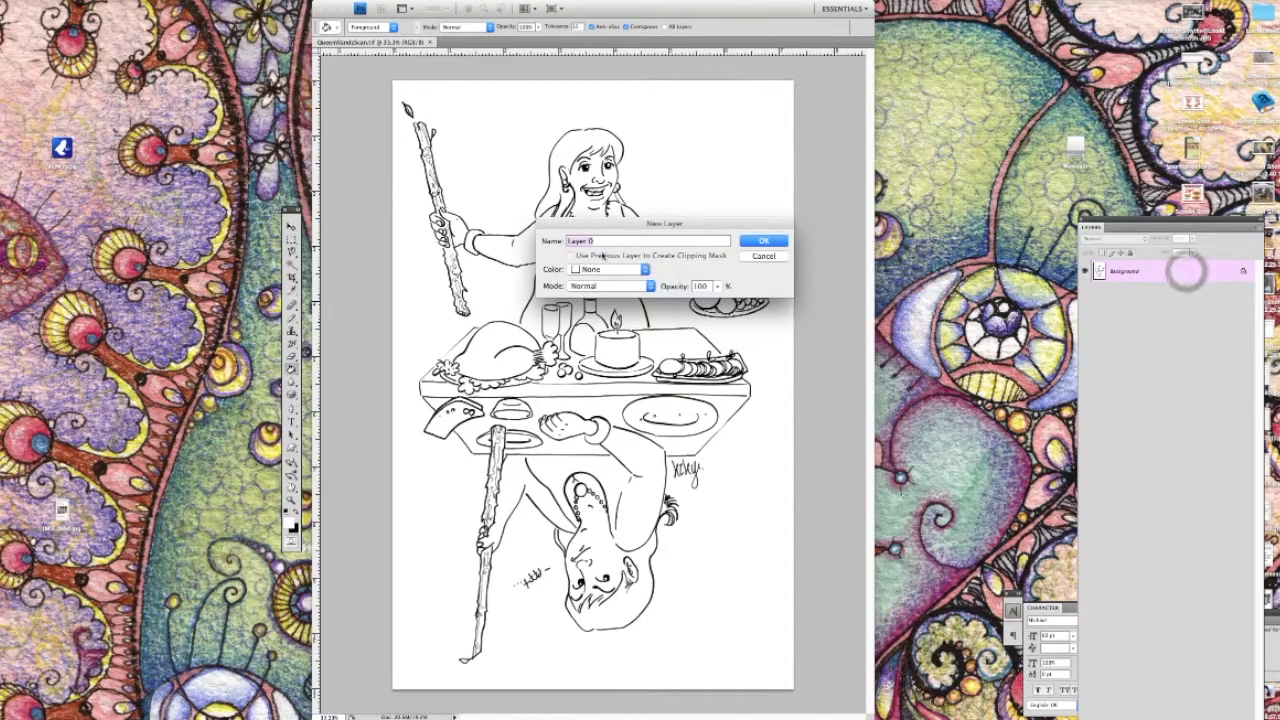
pyautogui.write('n')
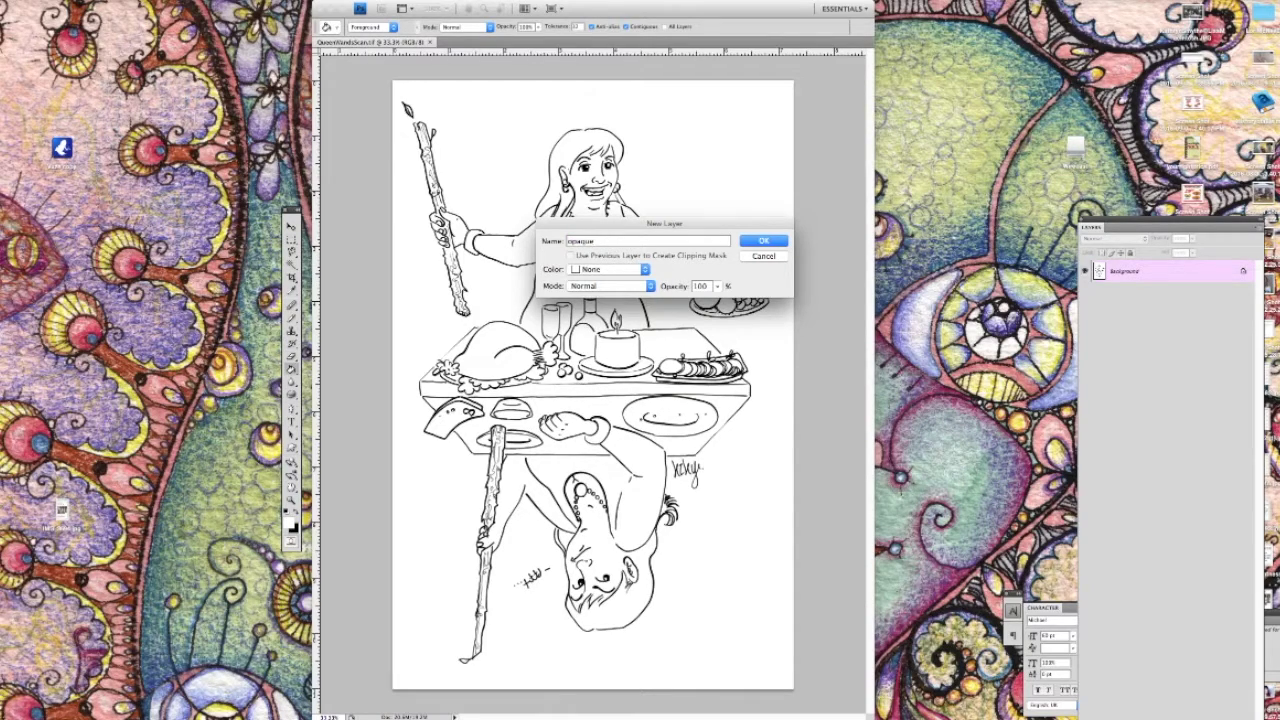
pyautogui.press('Return')
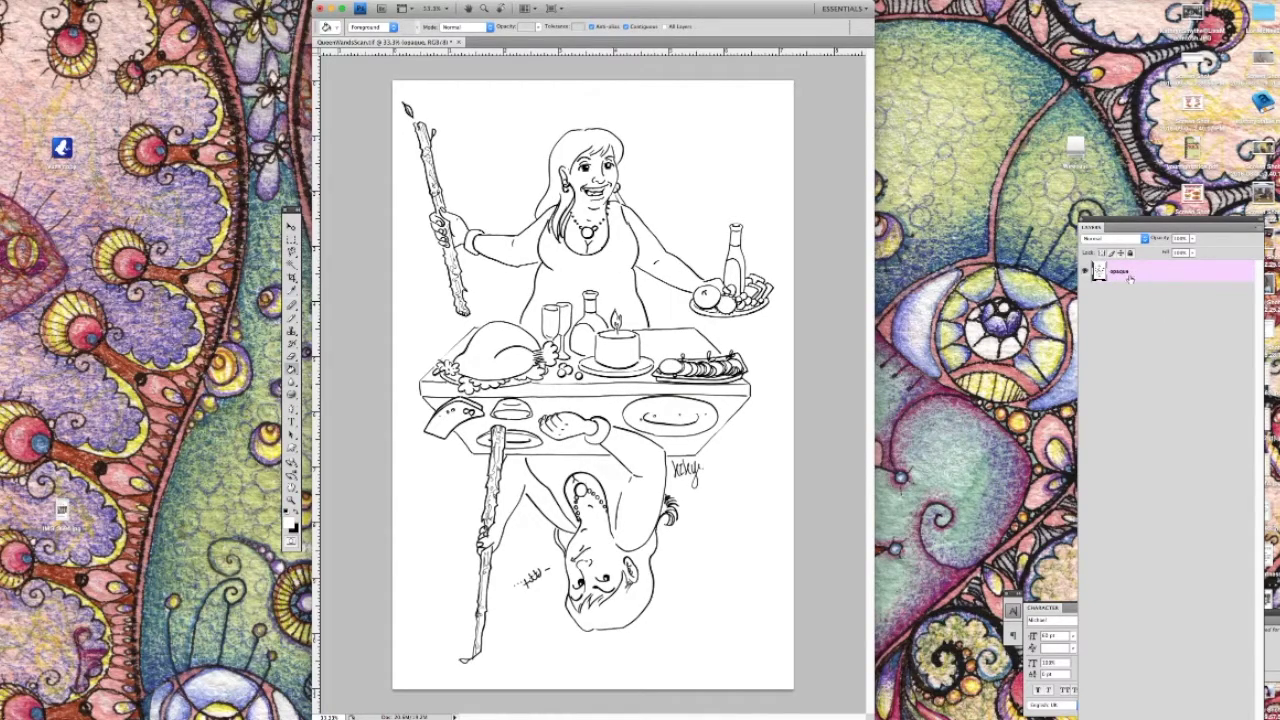
# Duplicate the opaque layer as "trans" and set the copy's blend mode to Multiply.
pyautogui.rightClick(1131, 275)
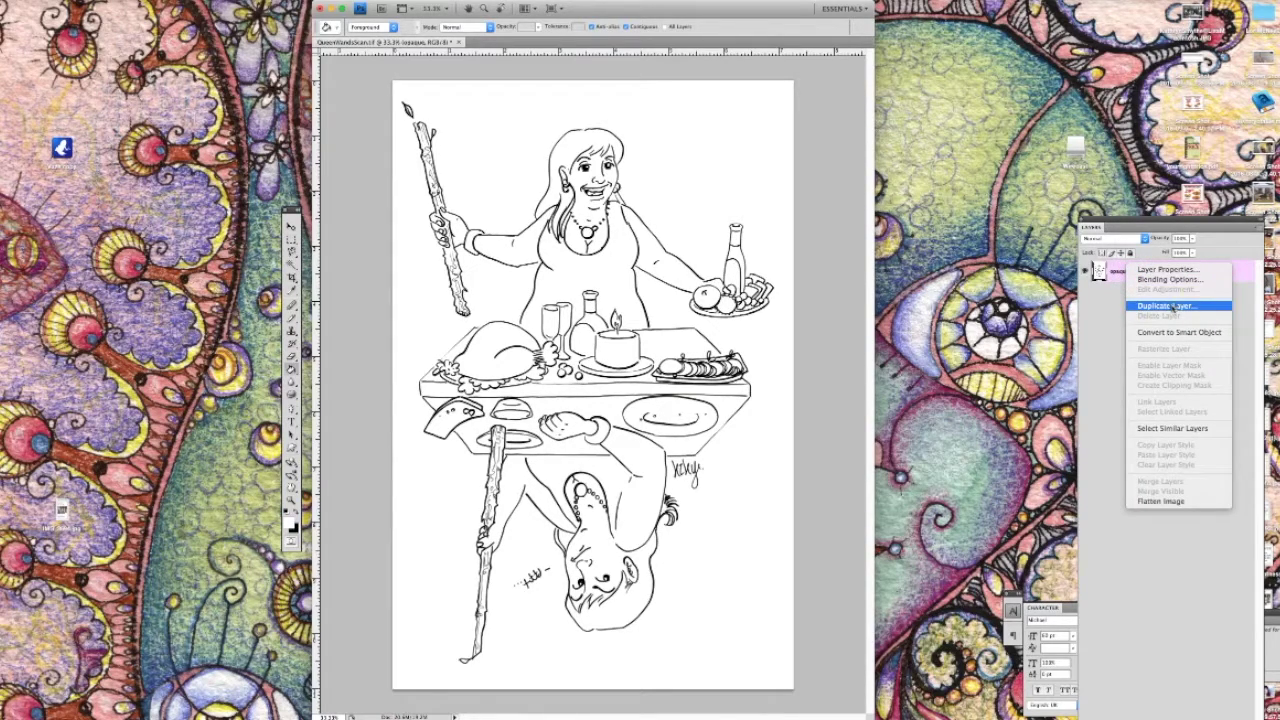
pyautogui.click(1170, 305)
pyautogui.write('tr')
pyautogui.press('Return')
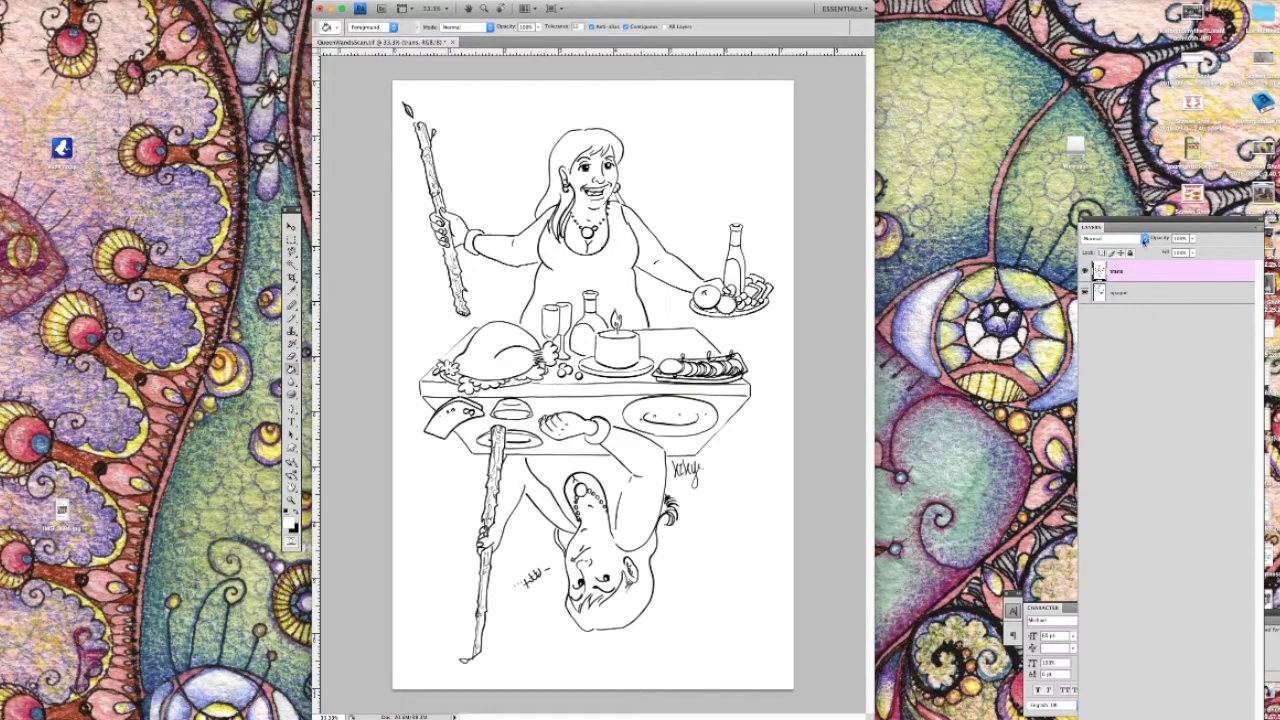
pyautogui.click(1144, 239)
pyautogui.click(1138, 270)
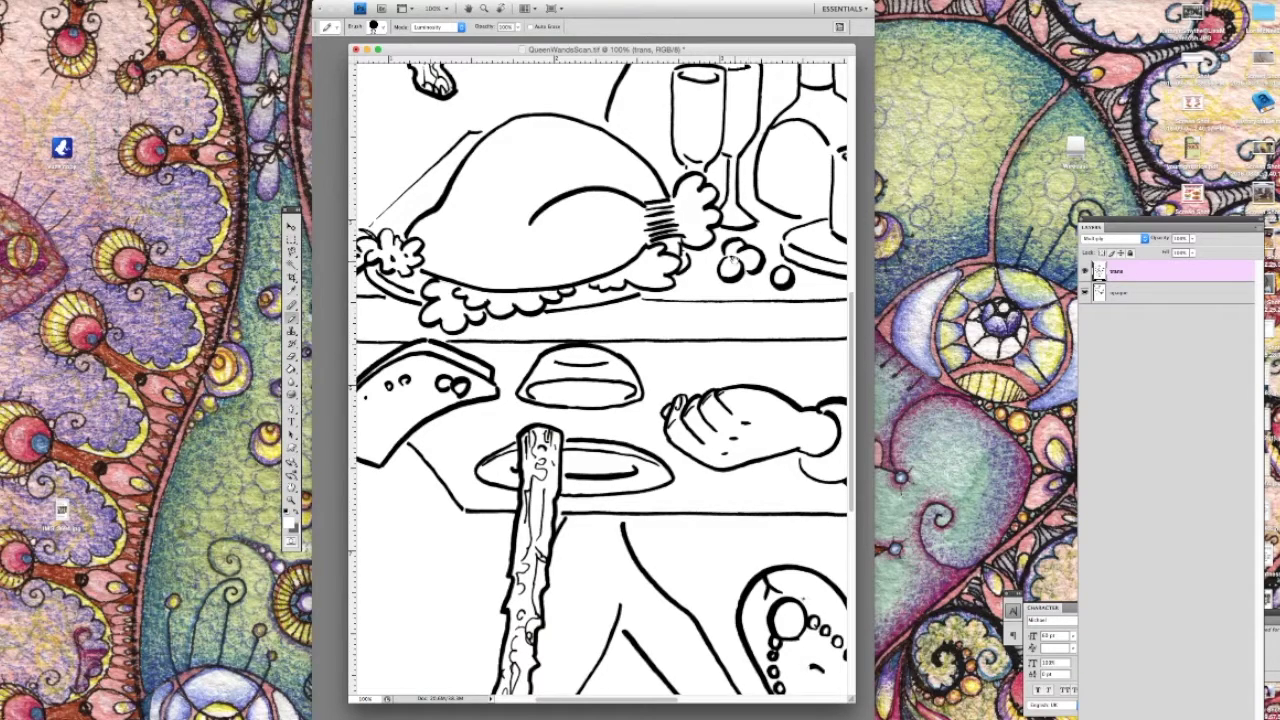
# Examine the line art at 100%, from the upper staff and woman down to the turkey and the table's corner.
pyautogui.scroll(6, 728, 212)
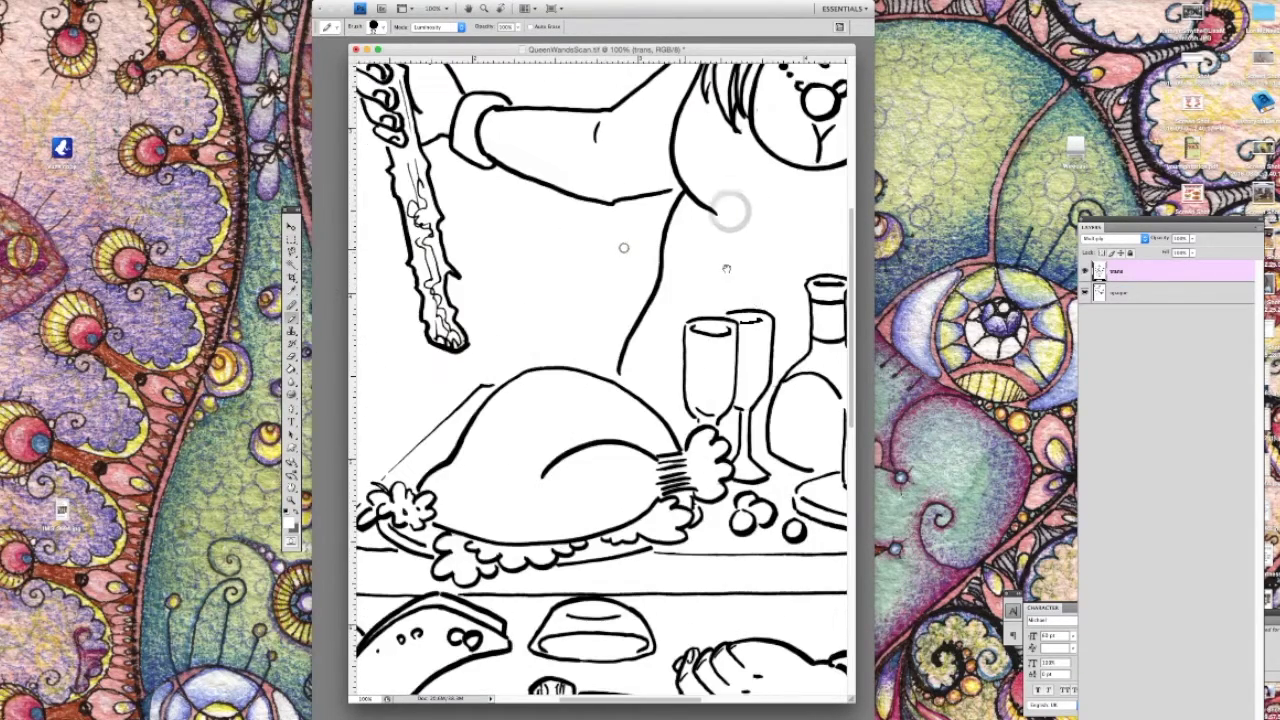
pyautogui.scroll(5, 623, 248)
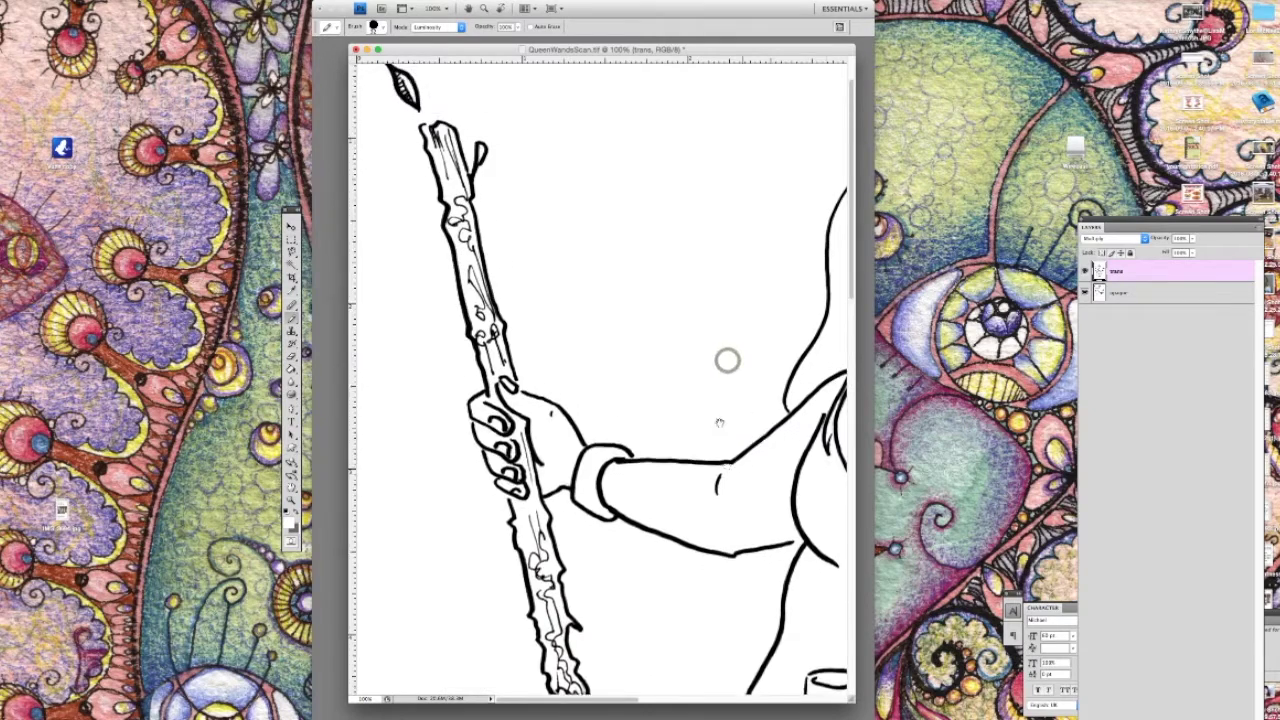
pyautogui.scroll(1, 646, 325)
pyautogui.scroll(-5, 643, 323)
pyautogui.hscroll(2, 700, 330)
pyautogui.scroll(-4, 760, 360)
pyautogui.hscroll(2, 760, 360)
pyautogui.scroll(4, 760, 357)
pyautogui.scroll(3, 646, 441)
pyautogui.scroll(2, 660, 390)
pyautogui.scroll(-3, 692, 309)
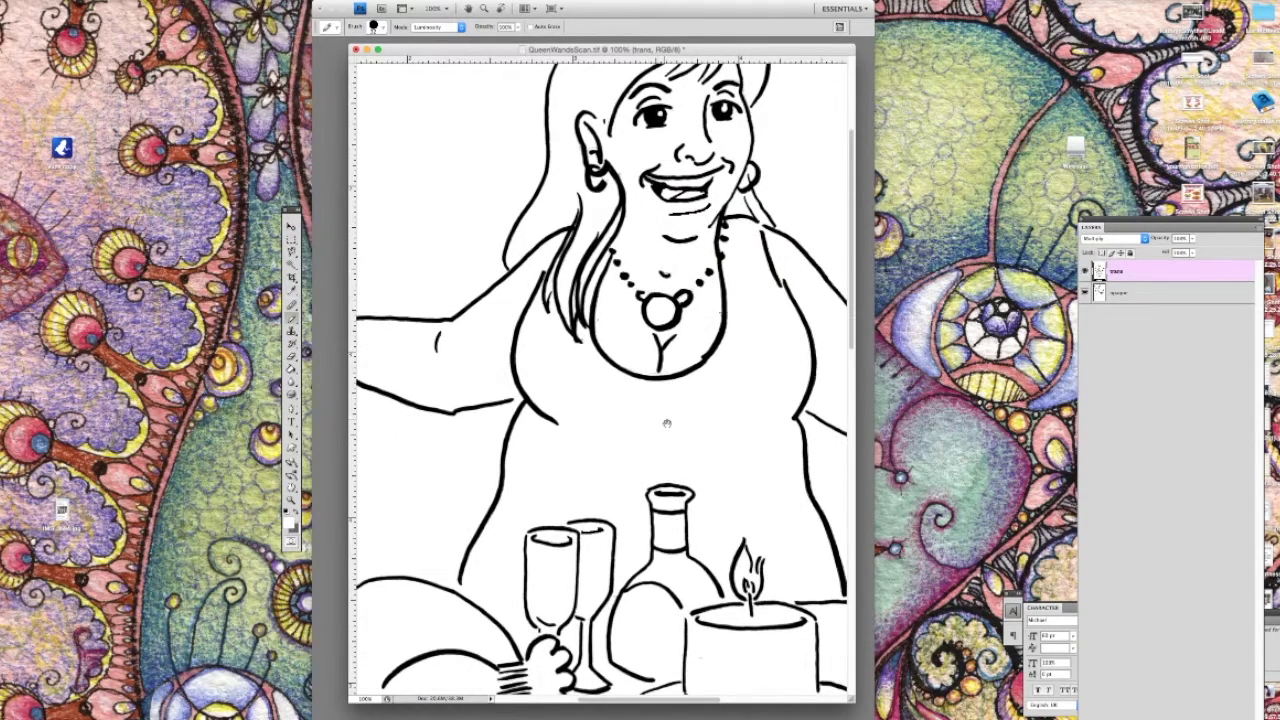
pyautogui.scroll(-3, 665, 420)
pyautogui.scroll(-3, 668, 422)
pyautogui.scroll(-2, 736, 295)
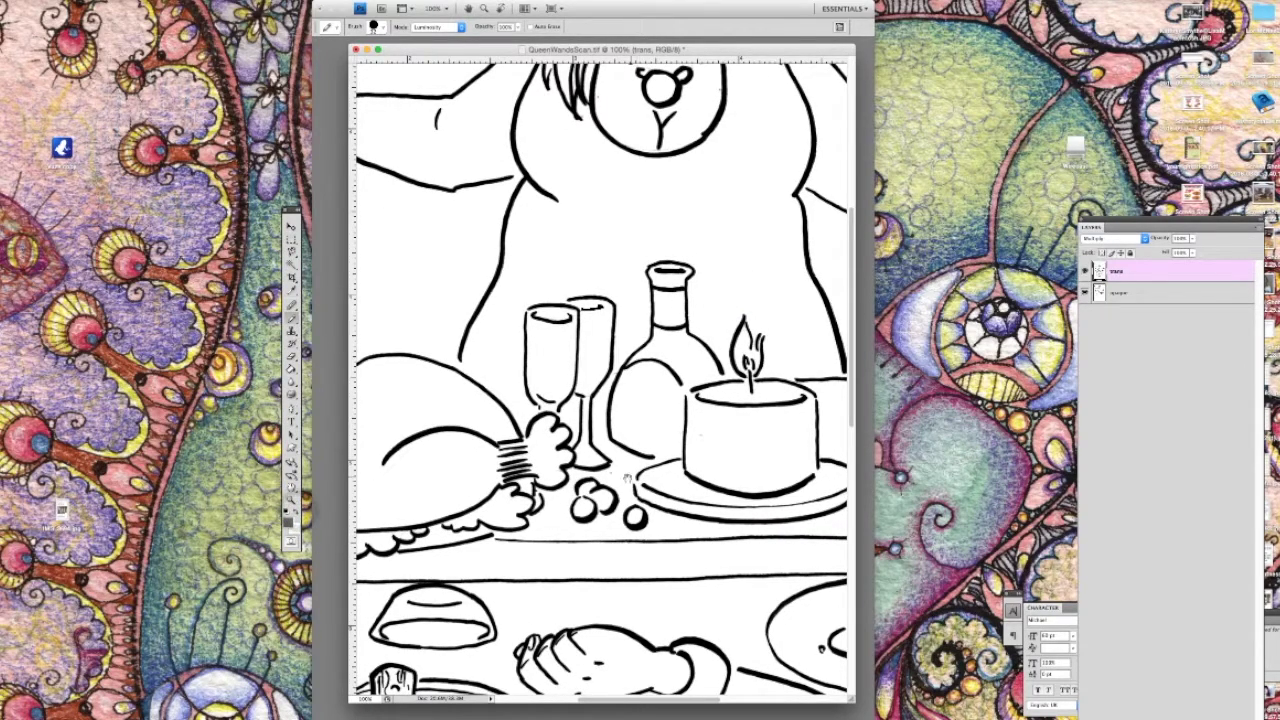
pyautogui.scroll(-3, 611, 472)
pyautogui.hscroll(-3, 611, 472)
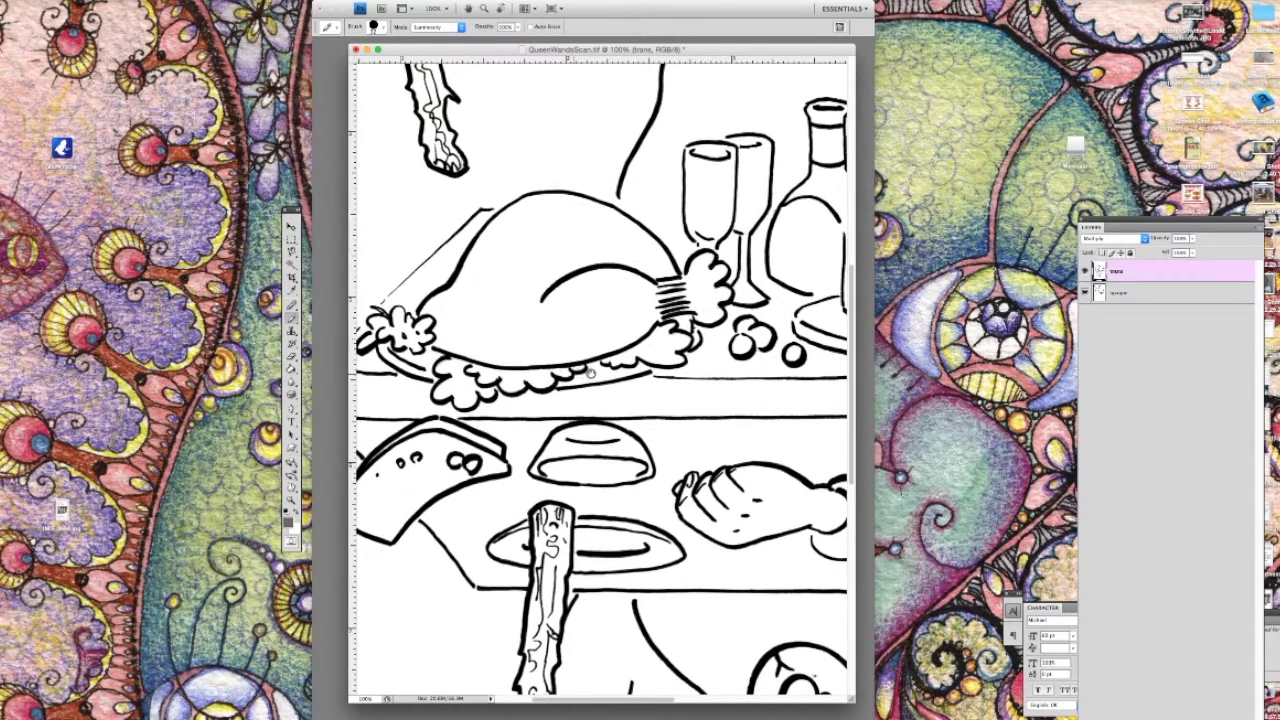
pyautogui.hscroll(-2, 590, 374)
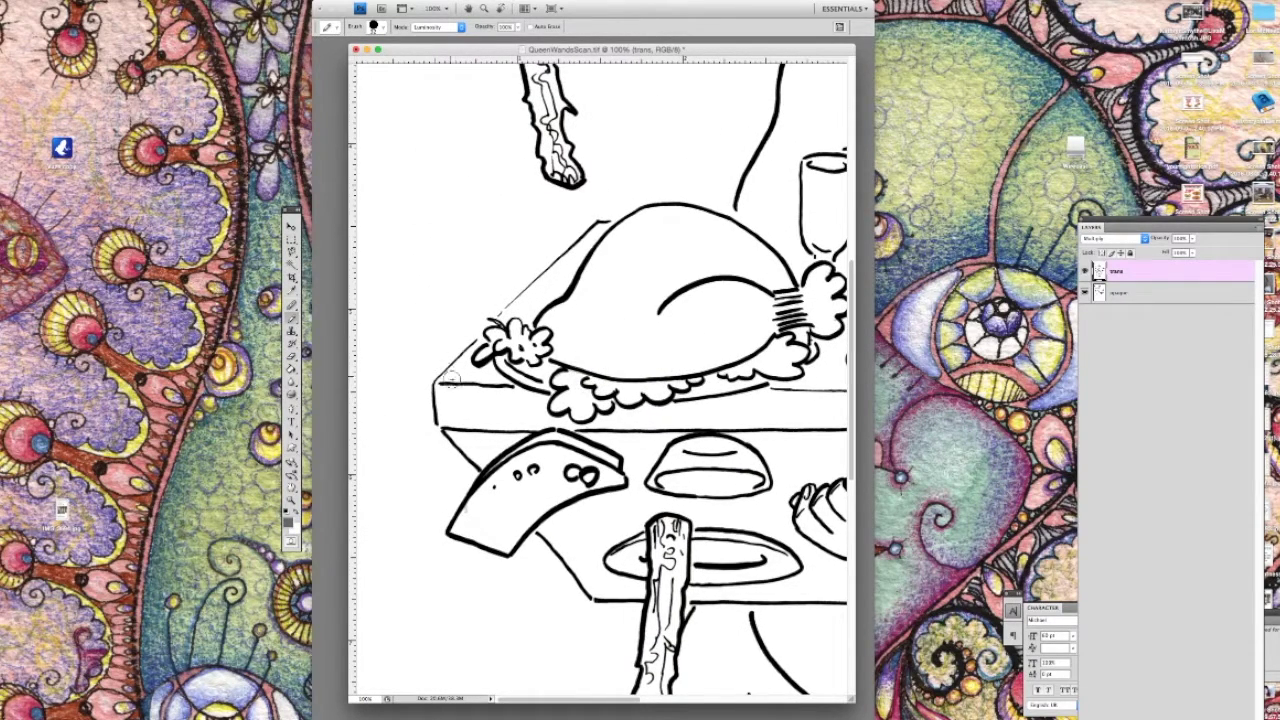
# Choose a smaller hard round brush preset for the Pencil tool.
pyautogui.click(375, 27)
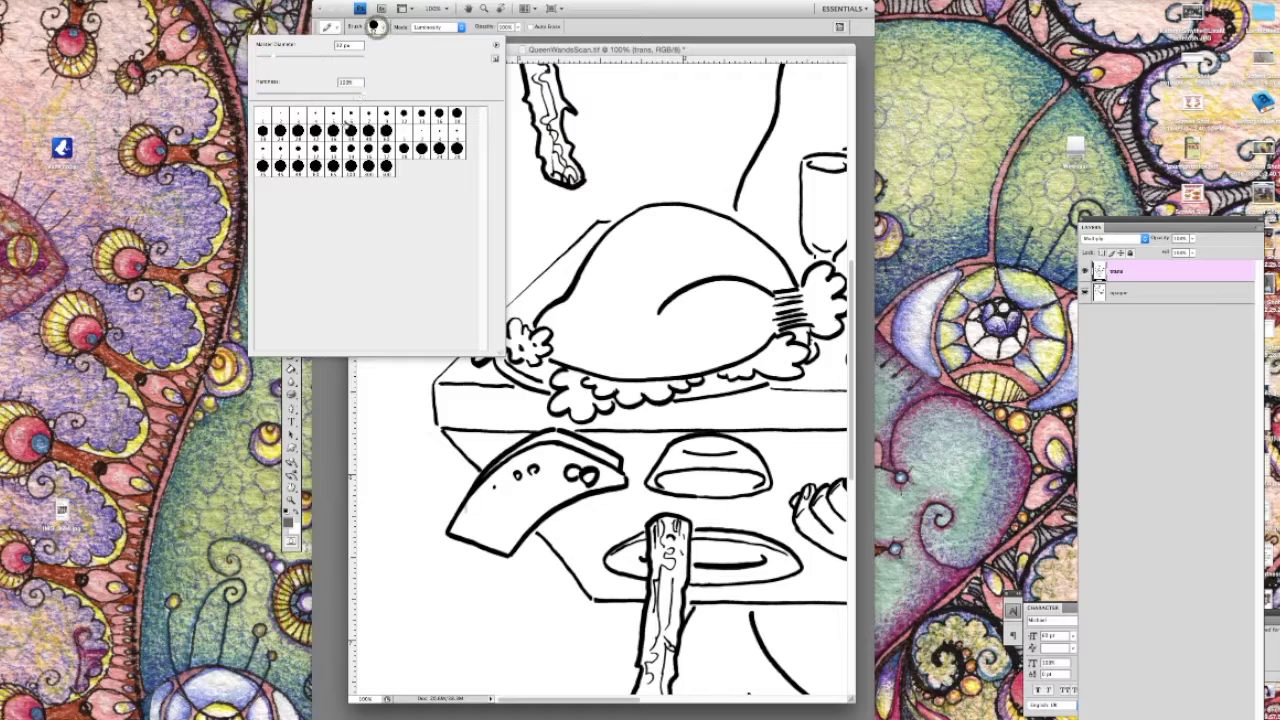
pyautogui.click(440, 114)
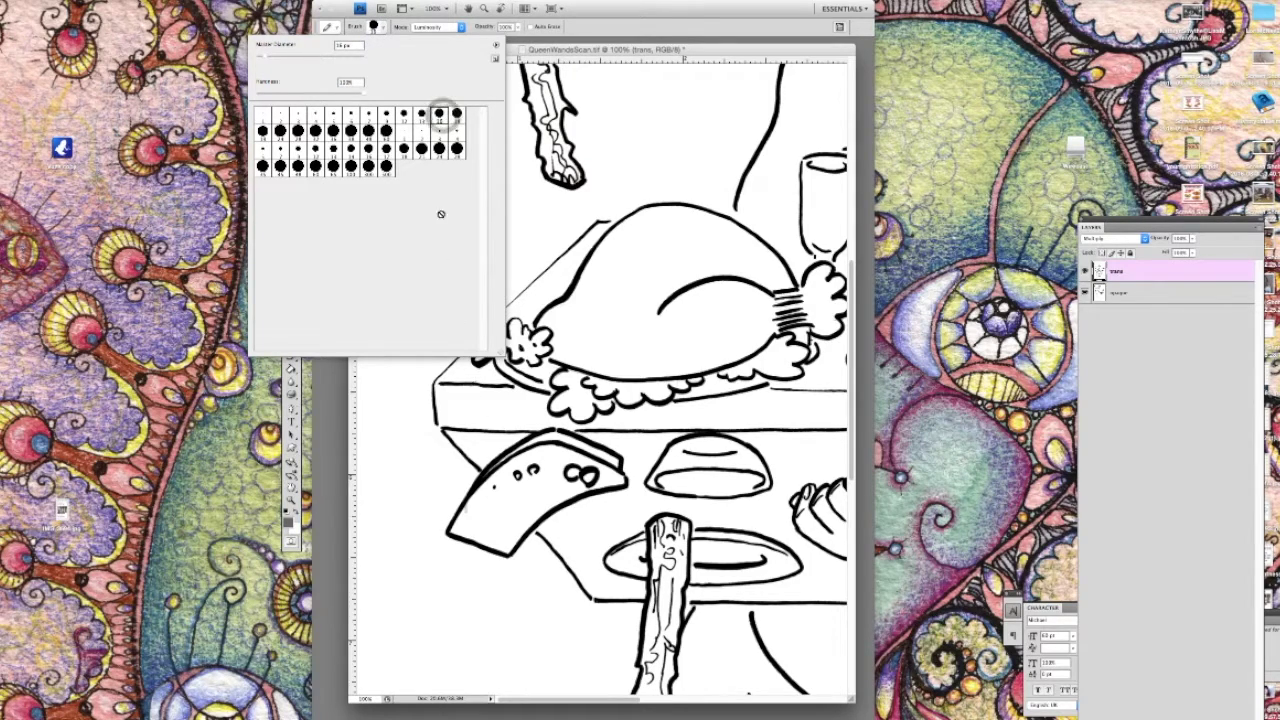
pyautogui.doubleClick(441, 112)
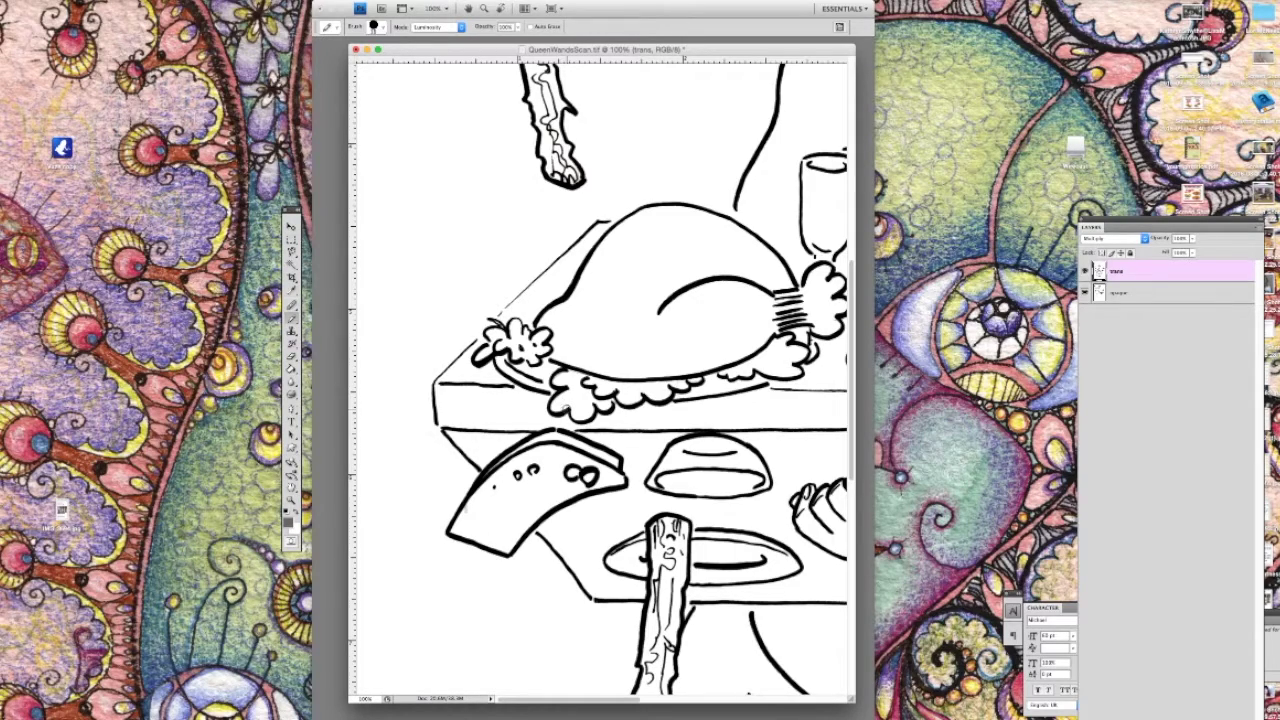
# Clean the stray specks inside the curved slice below the turkey on the opaque layer, using the Eraser and a white Pencil.
pyautogui.click(291, 357)
pyautogui.click(291, 364)
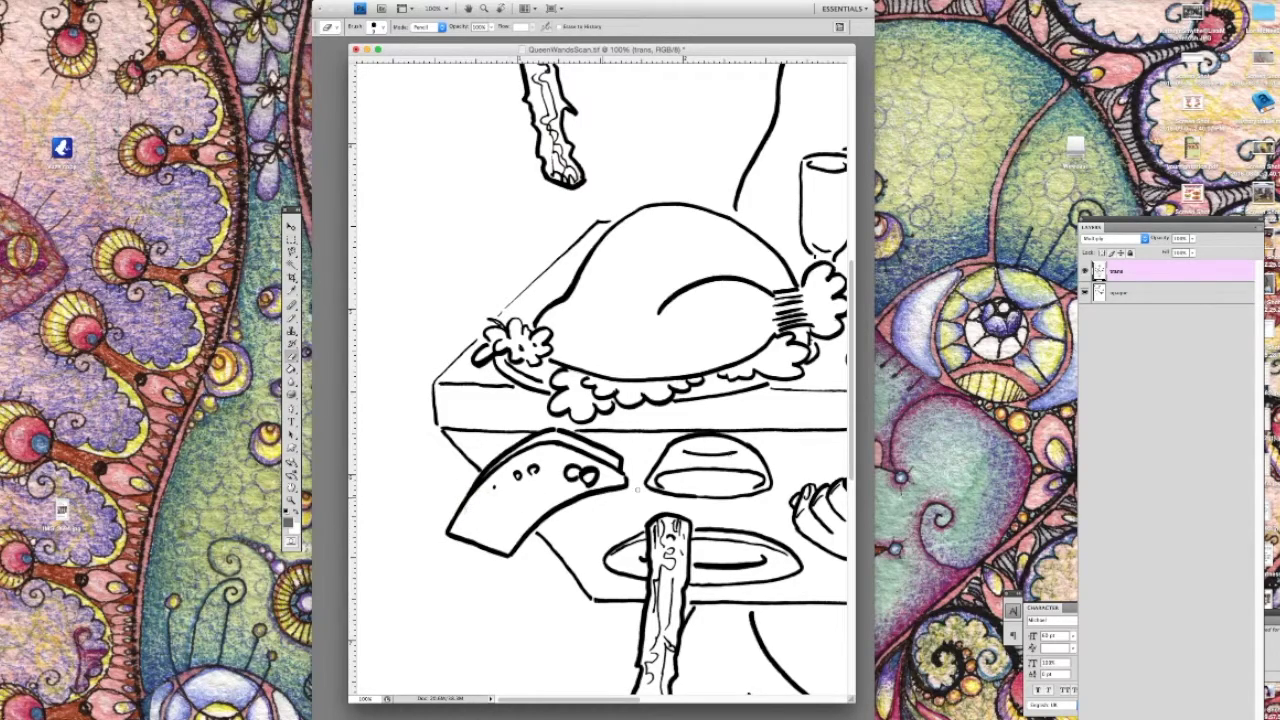
pyautogui.click(1126, 292)
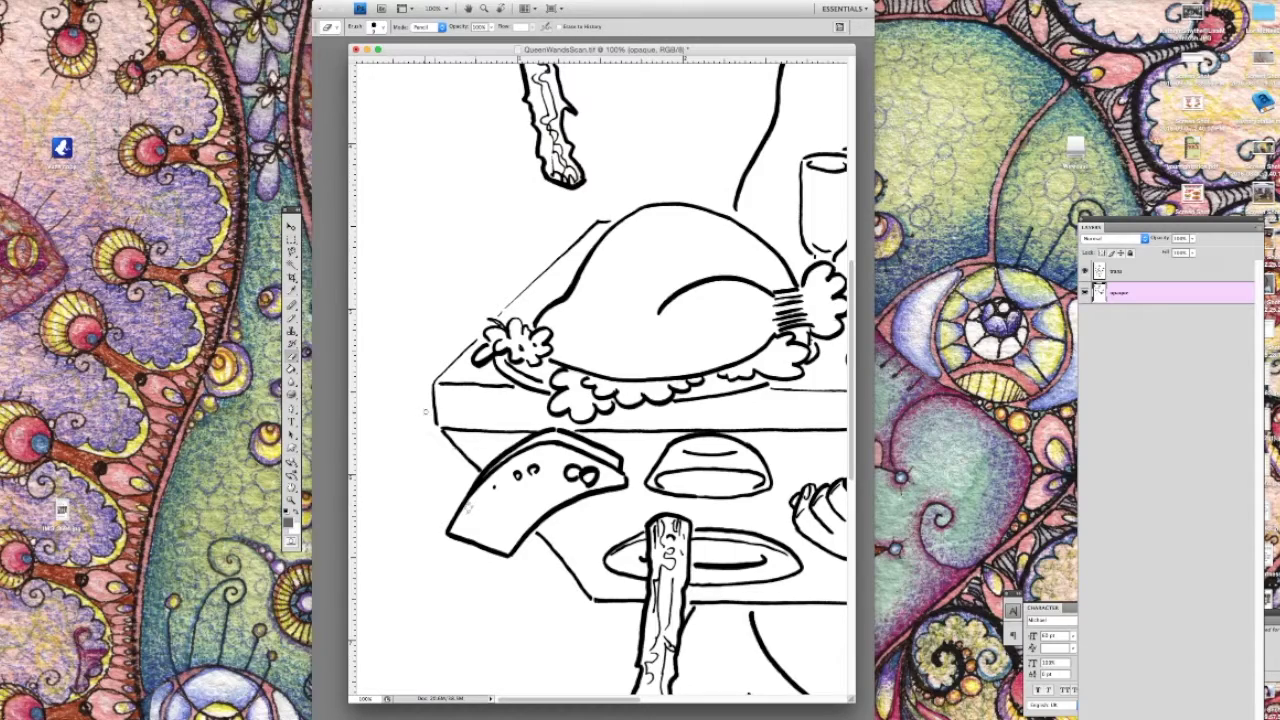
pyautogui.click(296, 511)
pyautogui.click(471, 506)
pyautogui.click(472, 504)
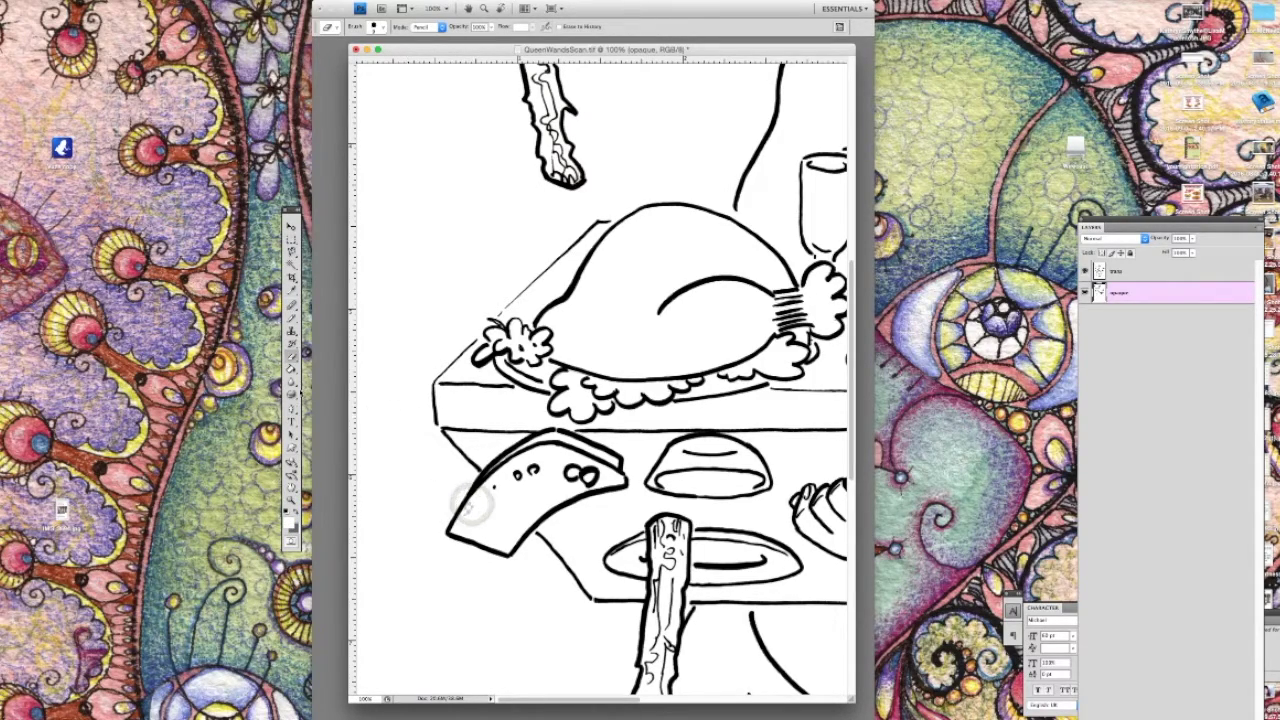
pyautogui.click(292, 318)
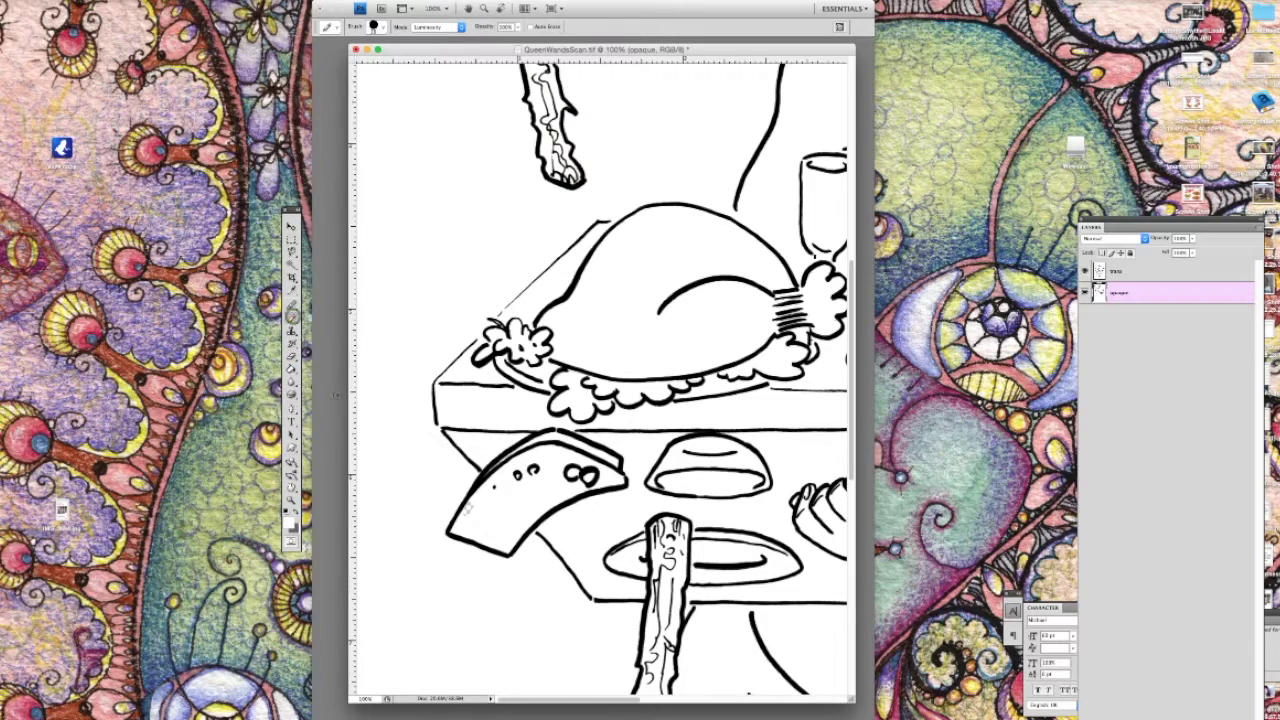
pyautogui.click(470, 507)
# Select the trans layer and confirm dark gray 666666 as the foreground color.
pyautogui.click(1126, 270)
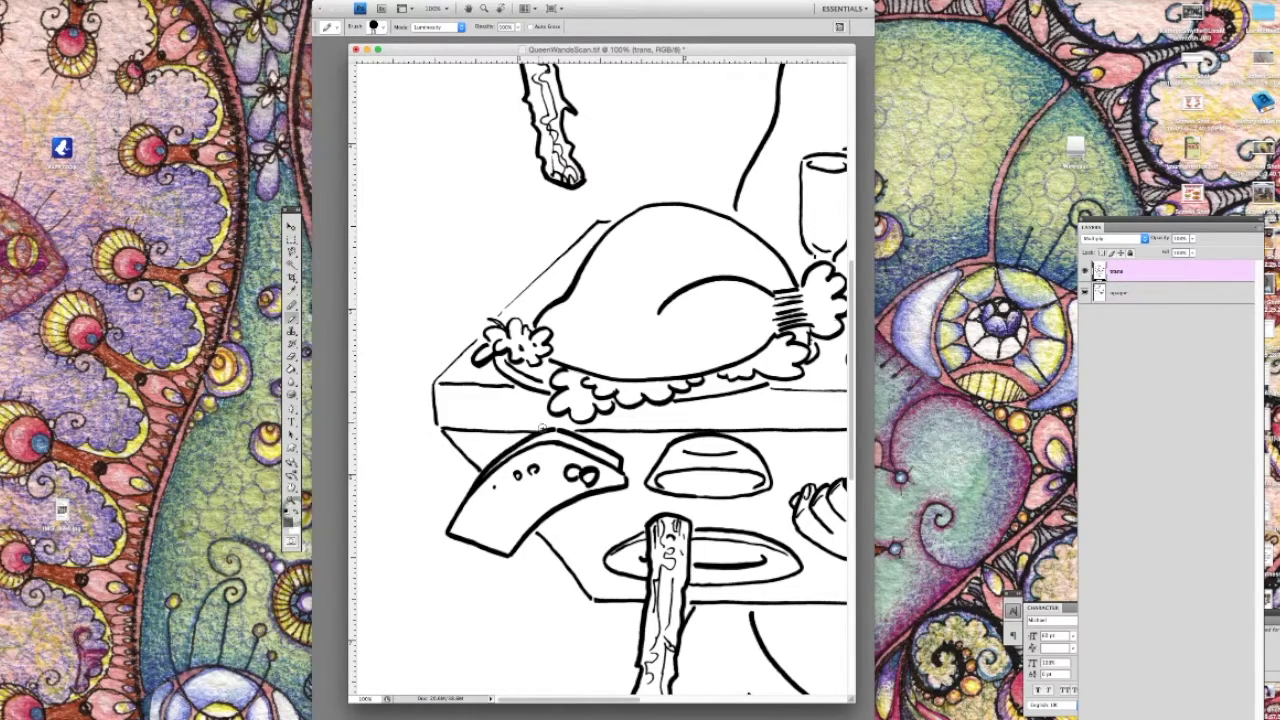
pyautogui.click(291, 532)
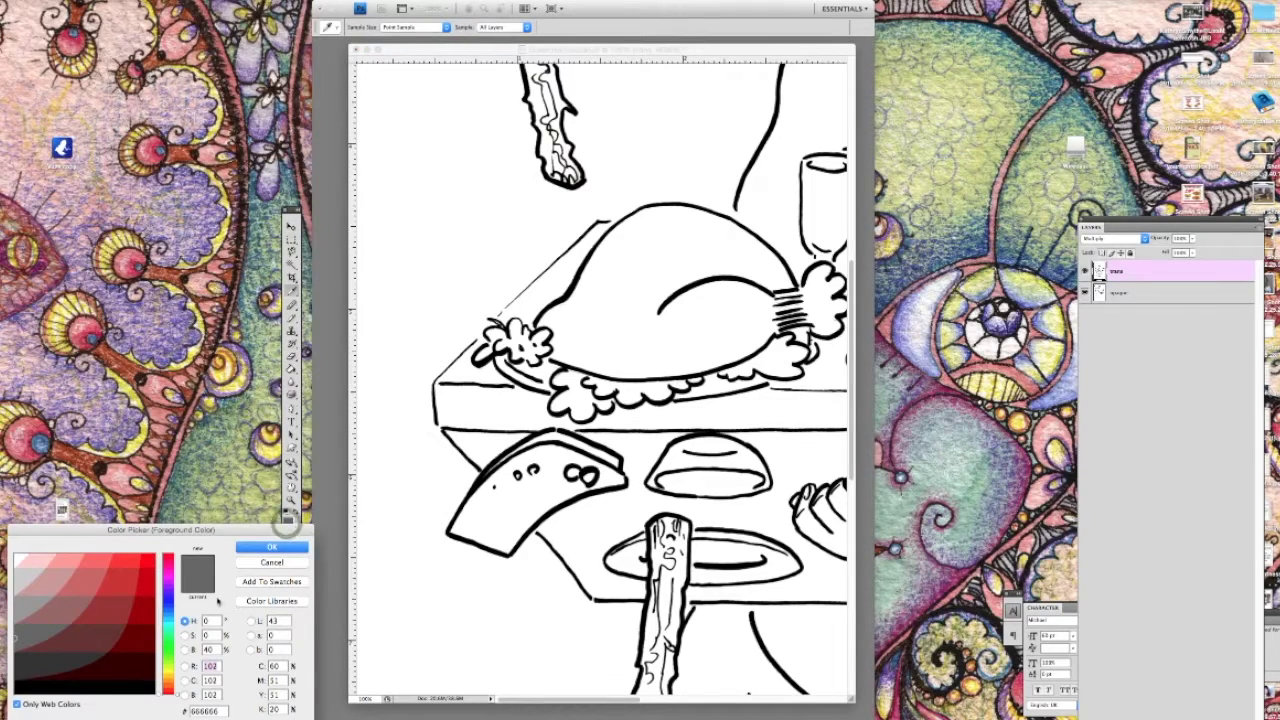
pyautogui.click(278, 549)
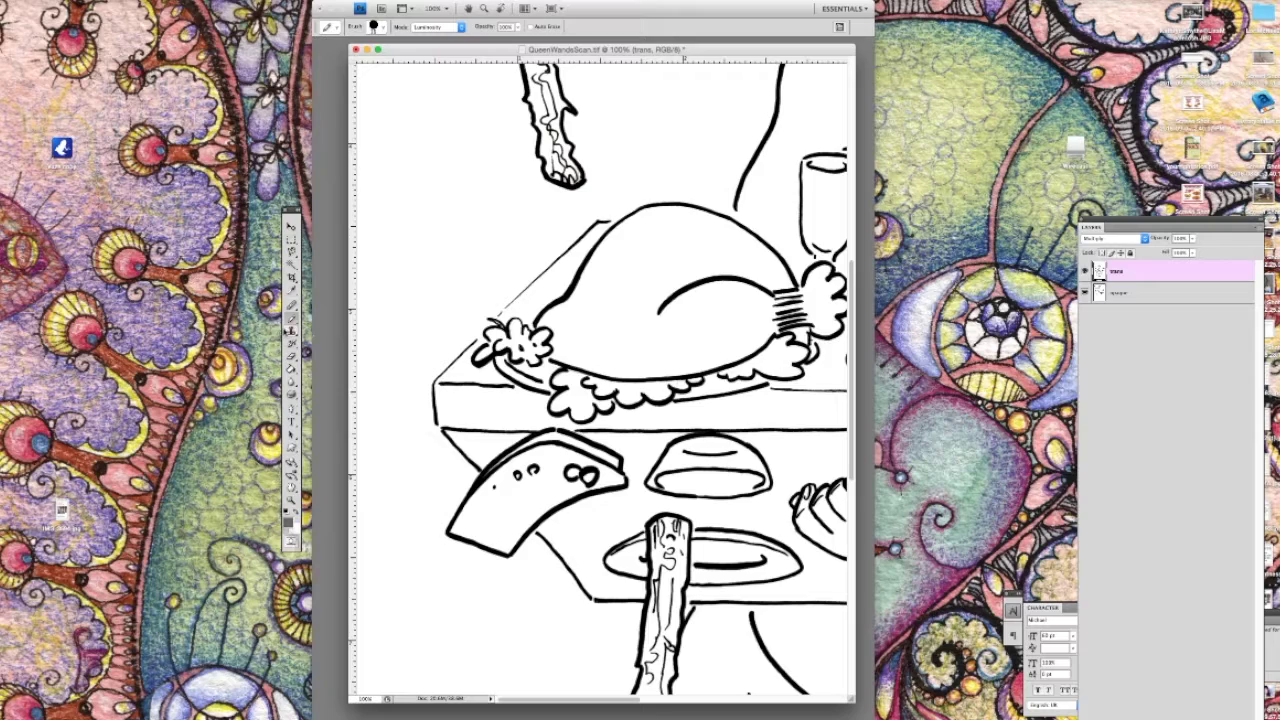
# Close the outline gaps around the tabletop corner beside the turkey's garnish with the Pencil and fill the corner with dark gray.
pyautogui.click(440, 380)
pyautogui.keyDown('shift'); pyautogui.click(511, 383); pyautogui.keyUp('shift')
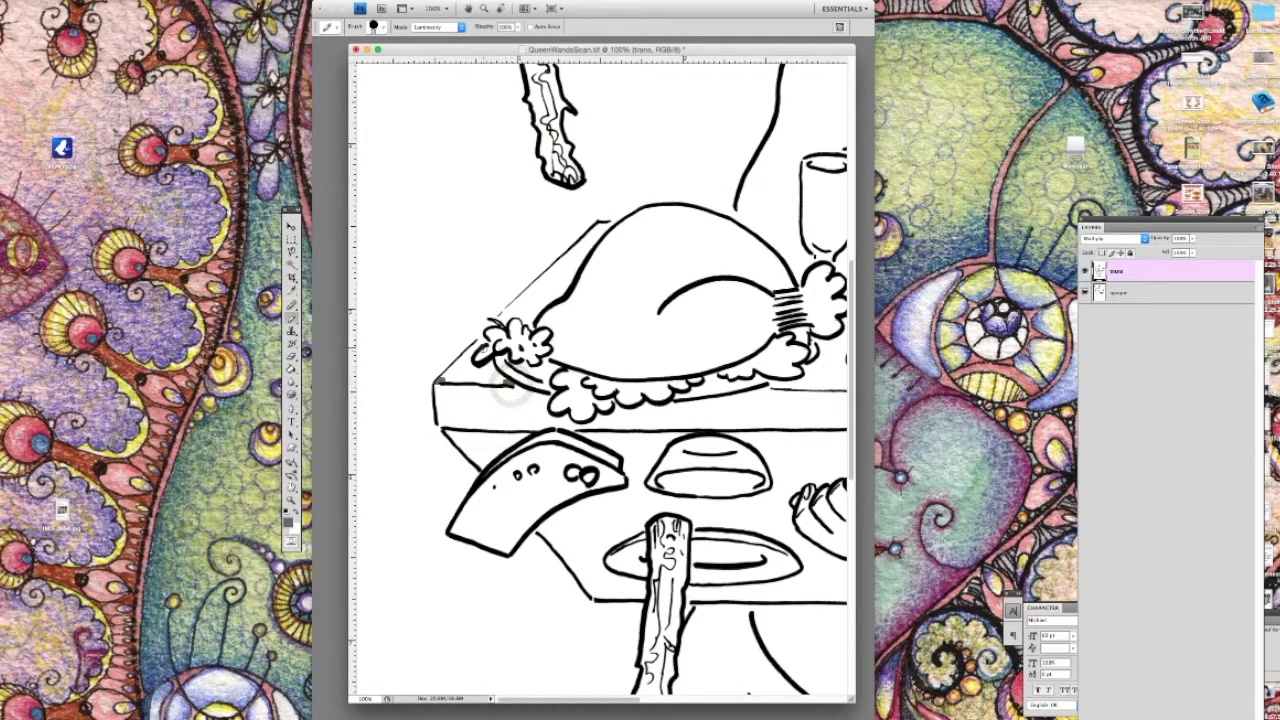
pyautogui.click(487, 341)
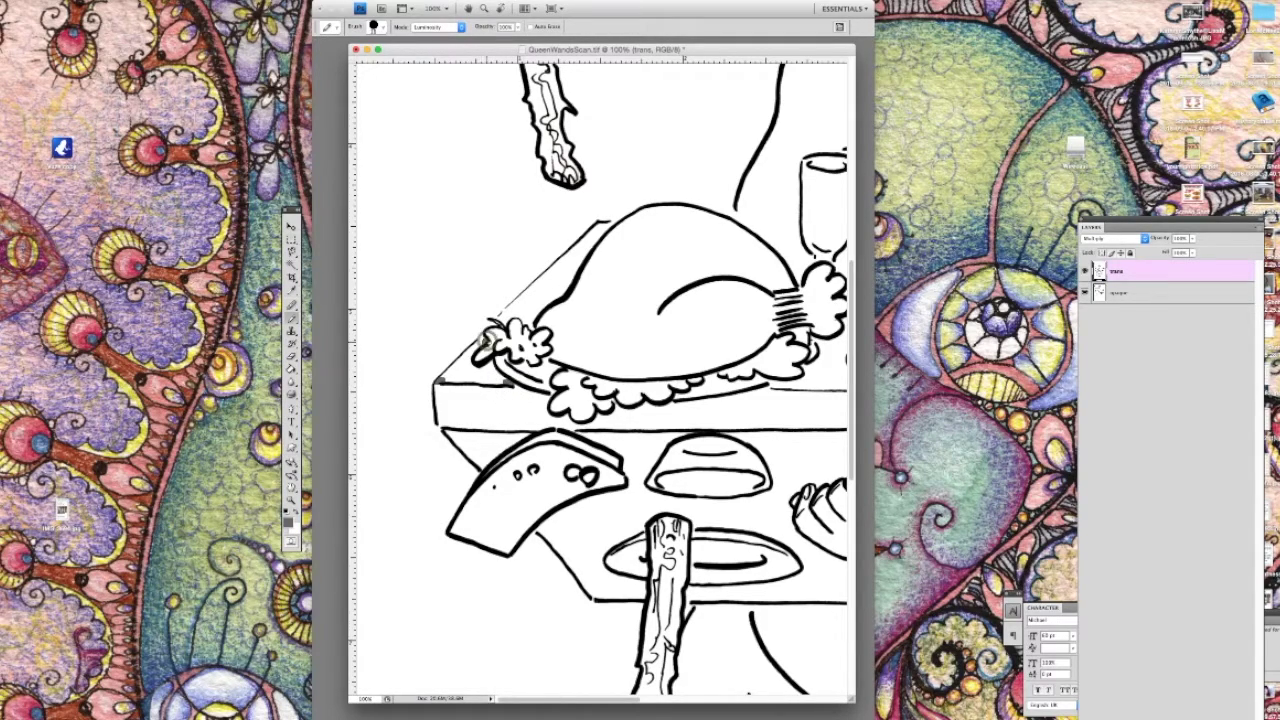
pyautogui.click(486, 339)
pyautogui.press('super+z')
pyautogui.click(485, 341)
pyautogui.click(480, 337)
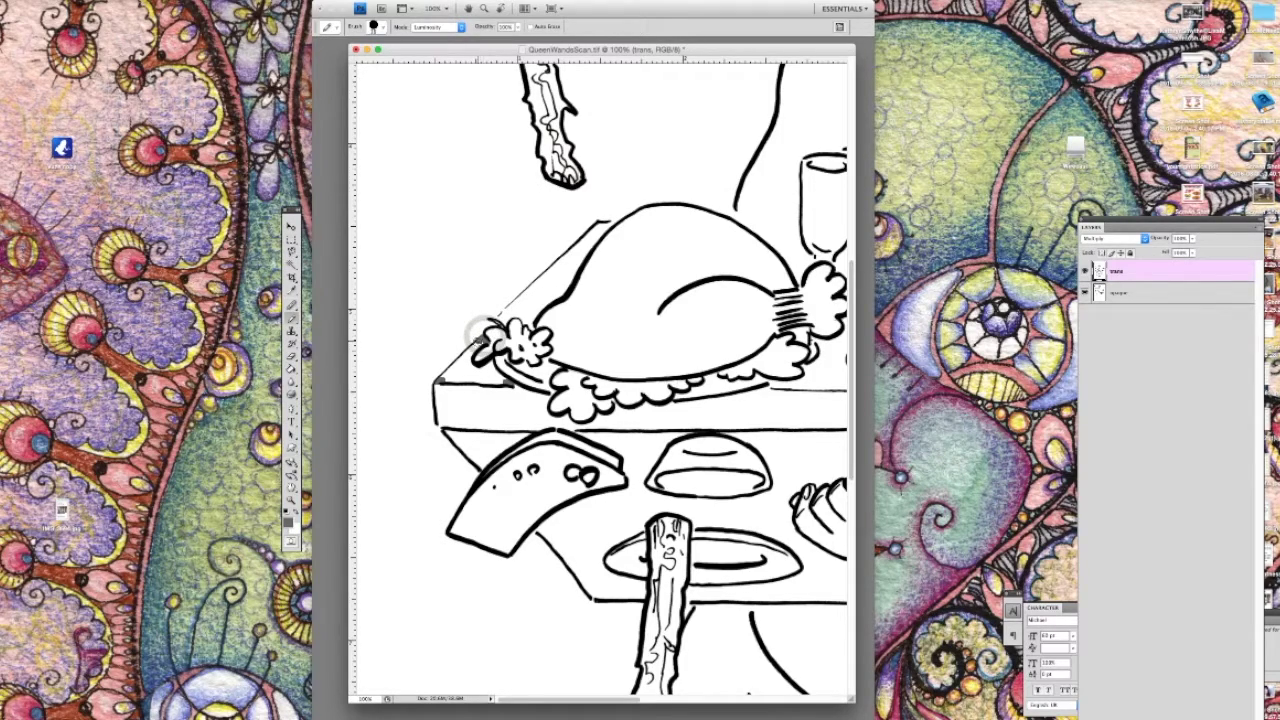
pyautogui.press('g')
pyautogui.click(466, 376)
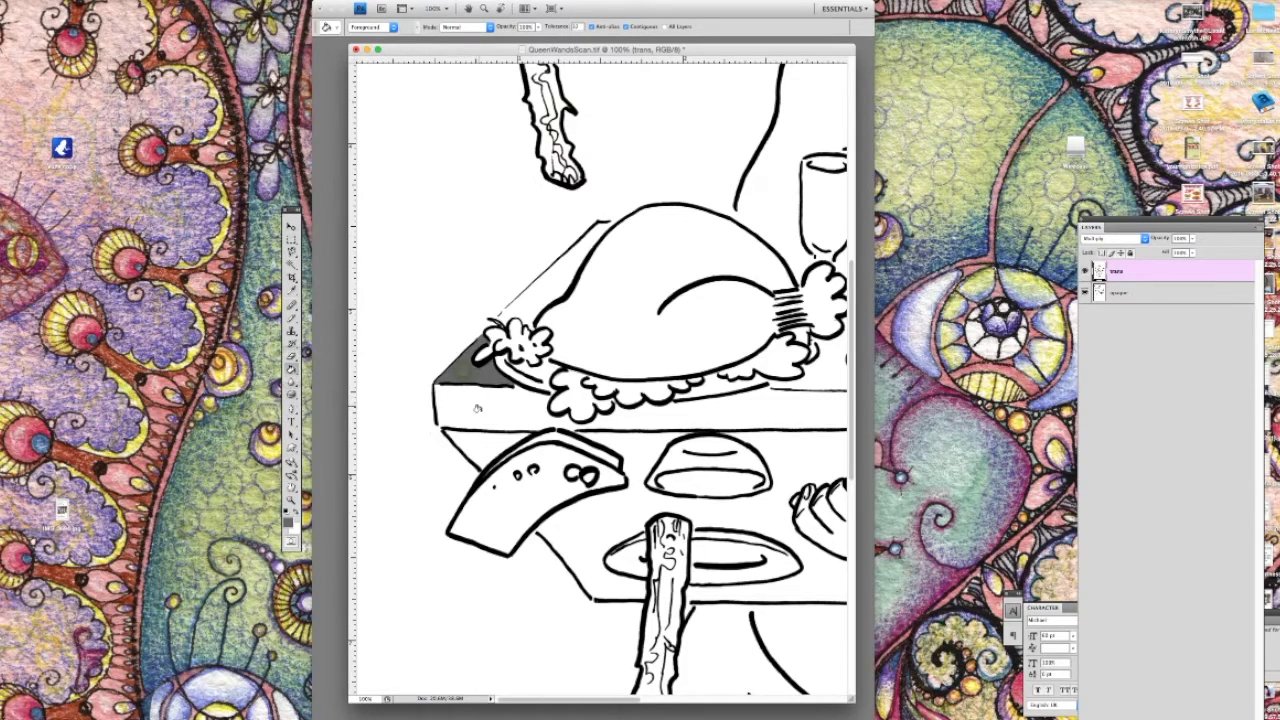
# Dab gray pencil over the outline gaps of the tabletop strip behind the turkey and try filling the strip.
pyautogui.click(293, 318)
pyautogui.click(292, 316)
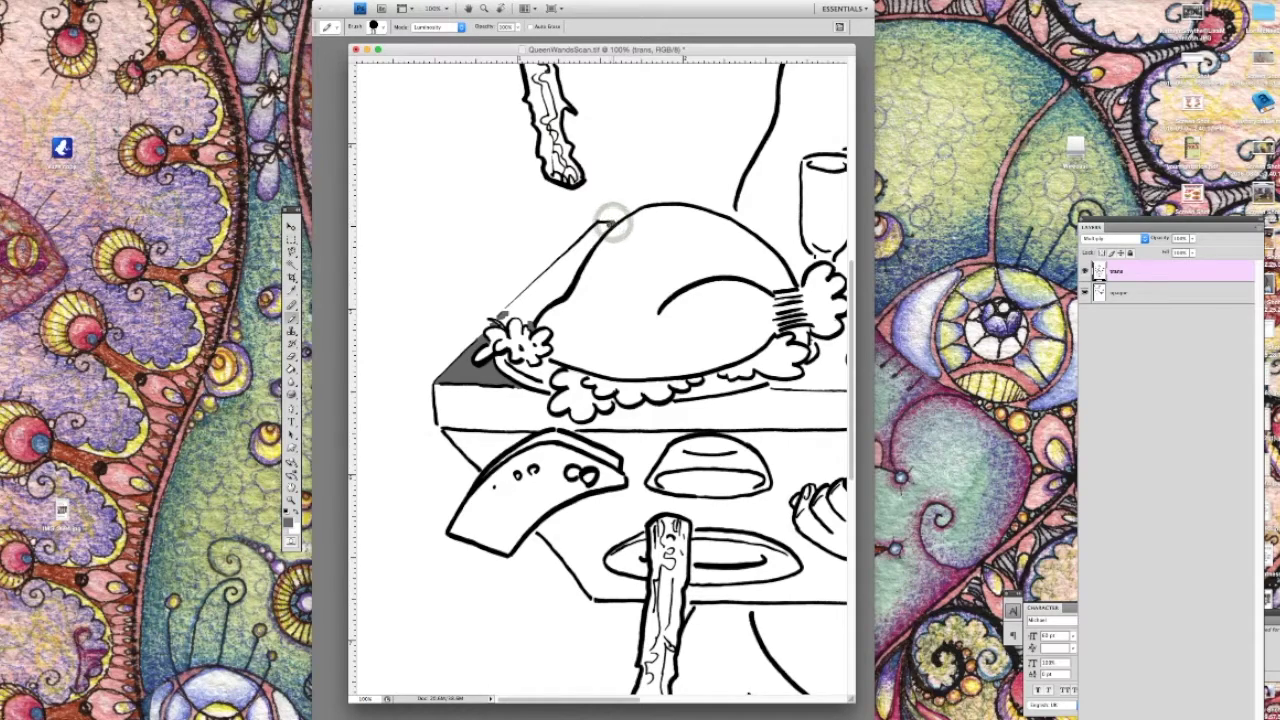
pyautogui.press('g')
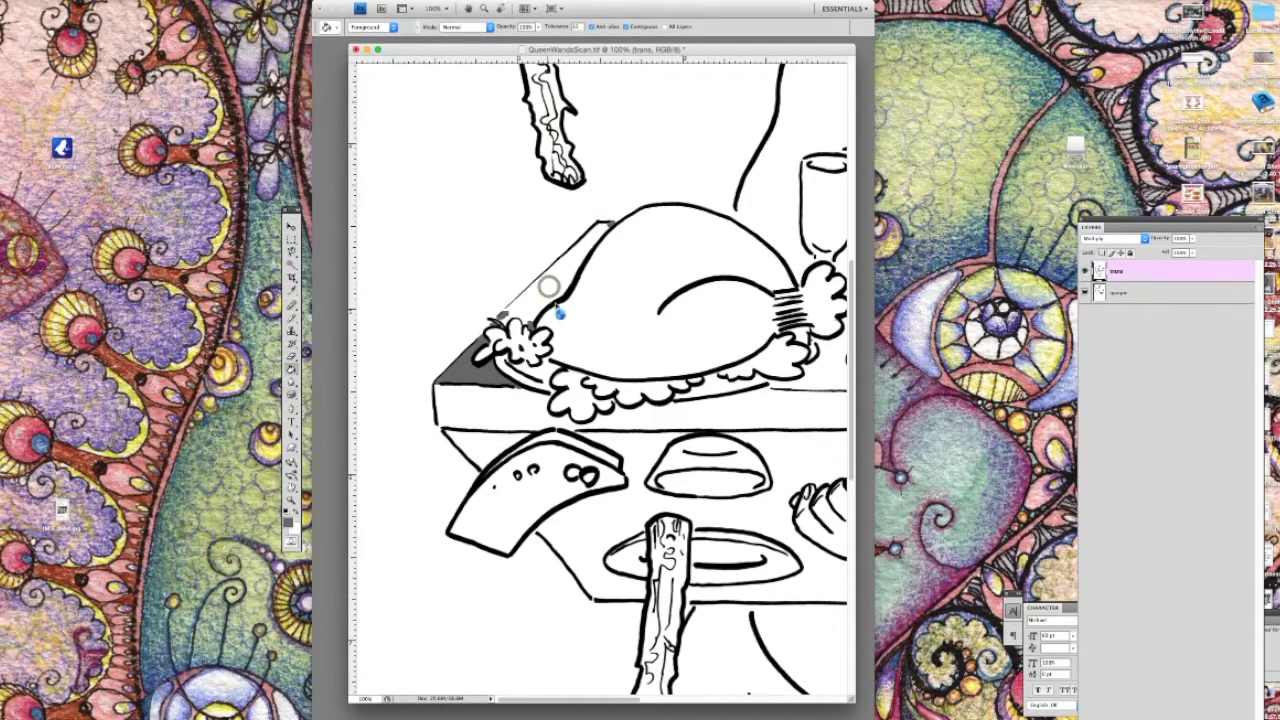
pyautogui.click(544, 288)
pyautogui.hotkey('ctrl', 'z')
# Close the remaining gap at the lower end of the tabletop strip with the Pencil and fill the strip with dark gray.
pyautogui.press('super+equal')
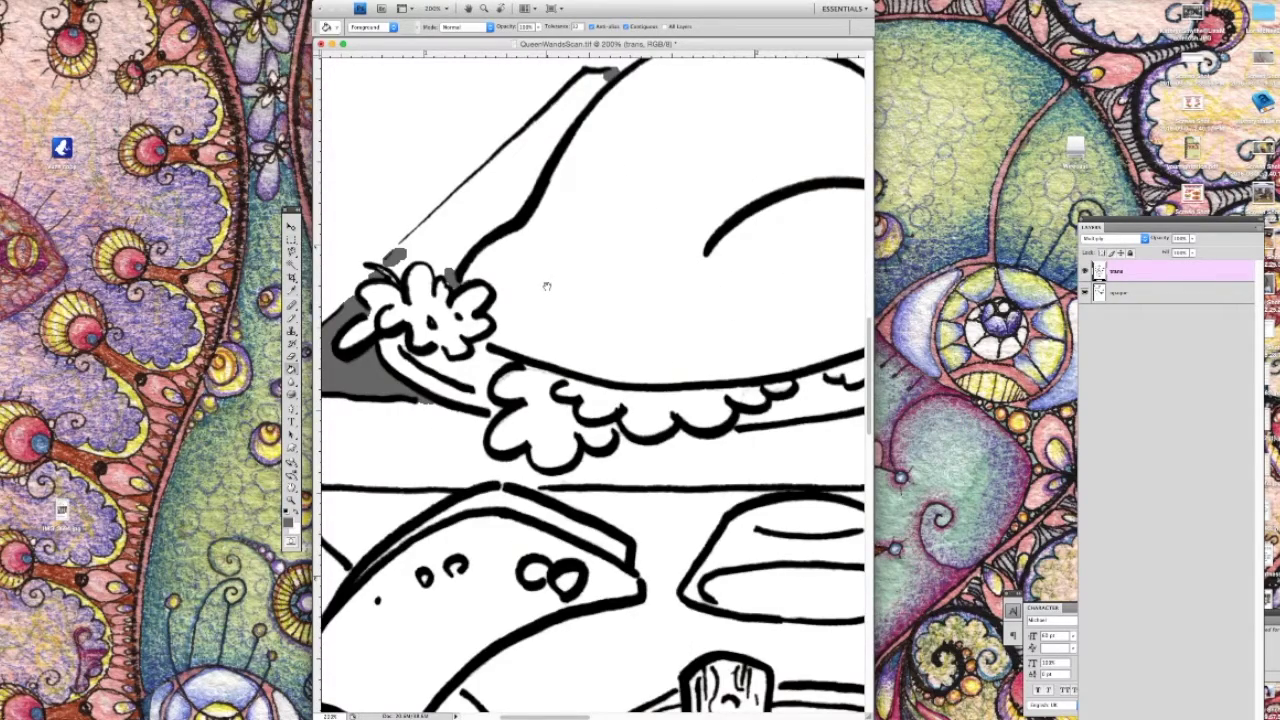
pyautogui.scroll(5, 537, 238)
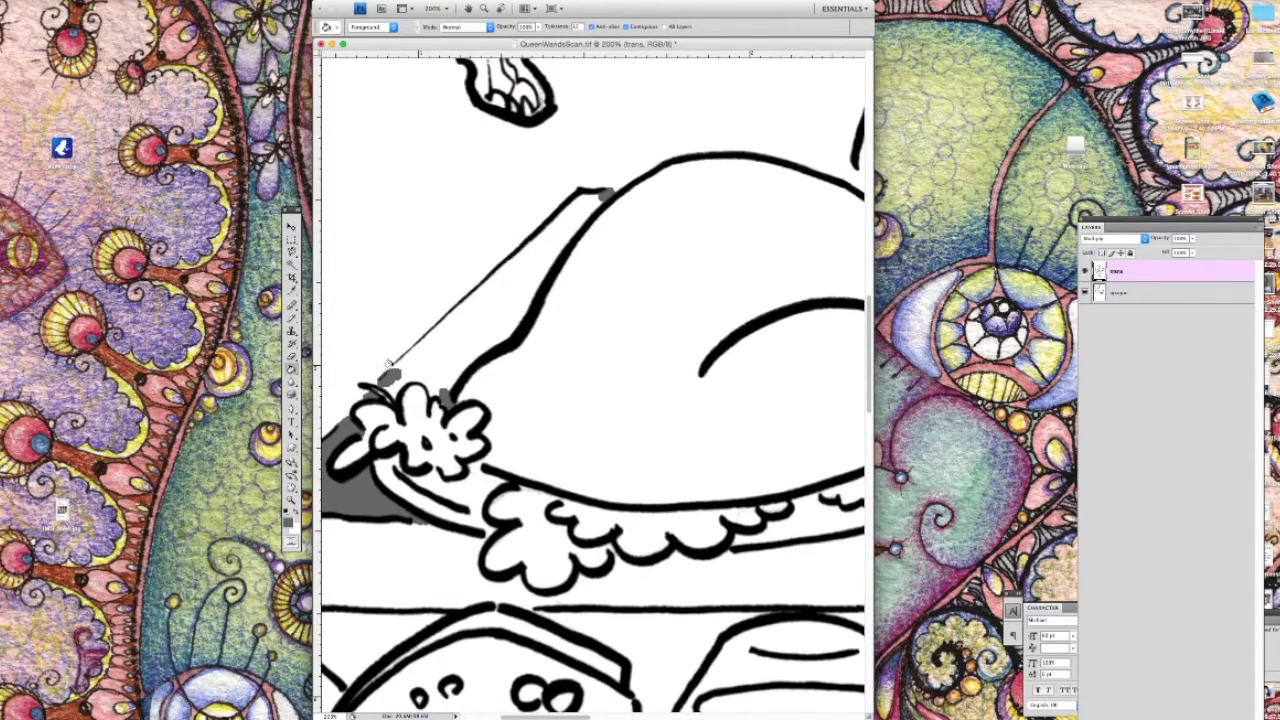
pyautogui.press('r')
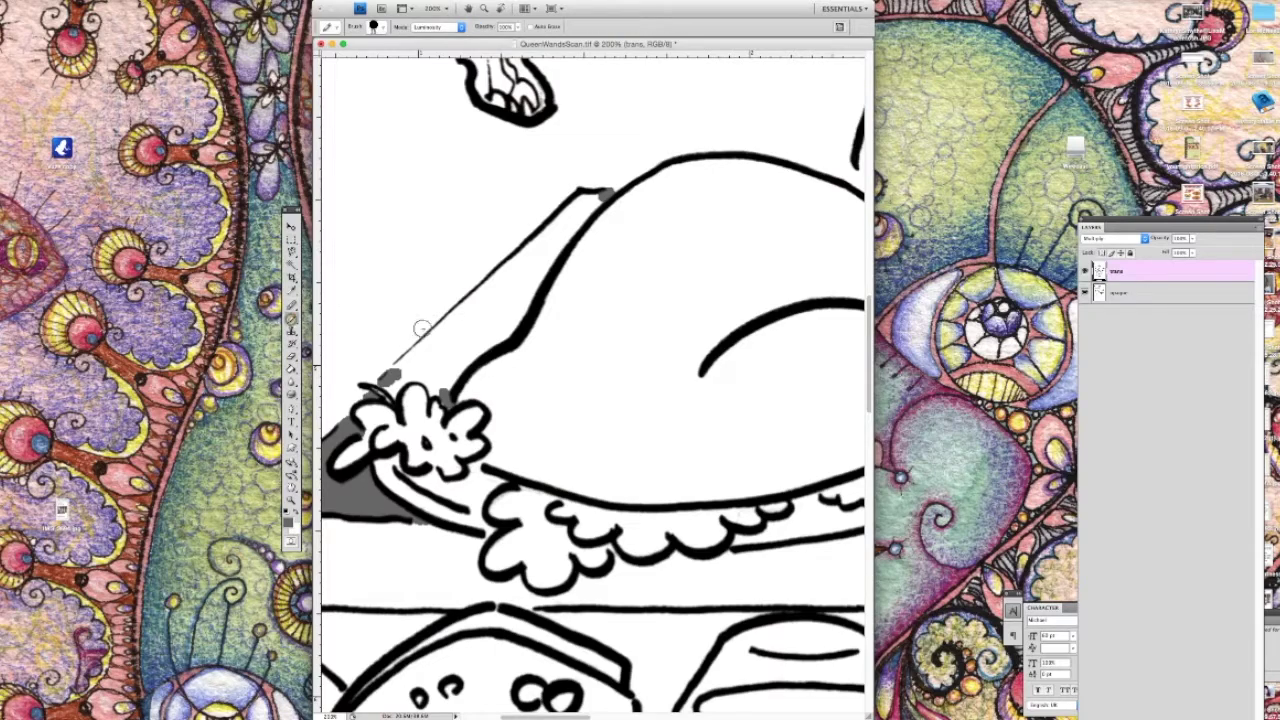
pyautogui.moveTo(396, 366); pyautogui.dragTo(401, 348)
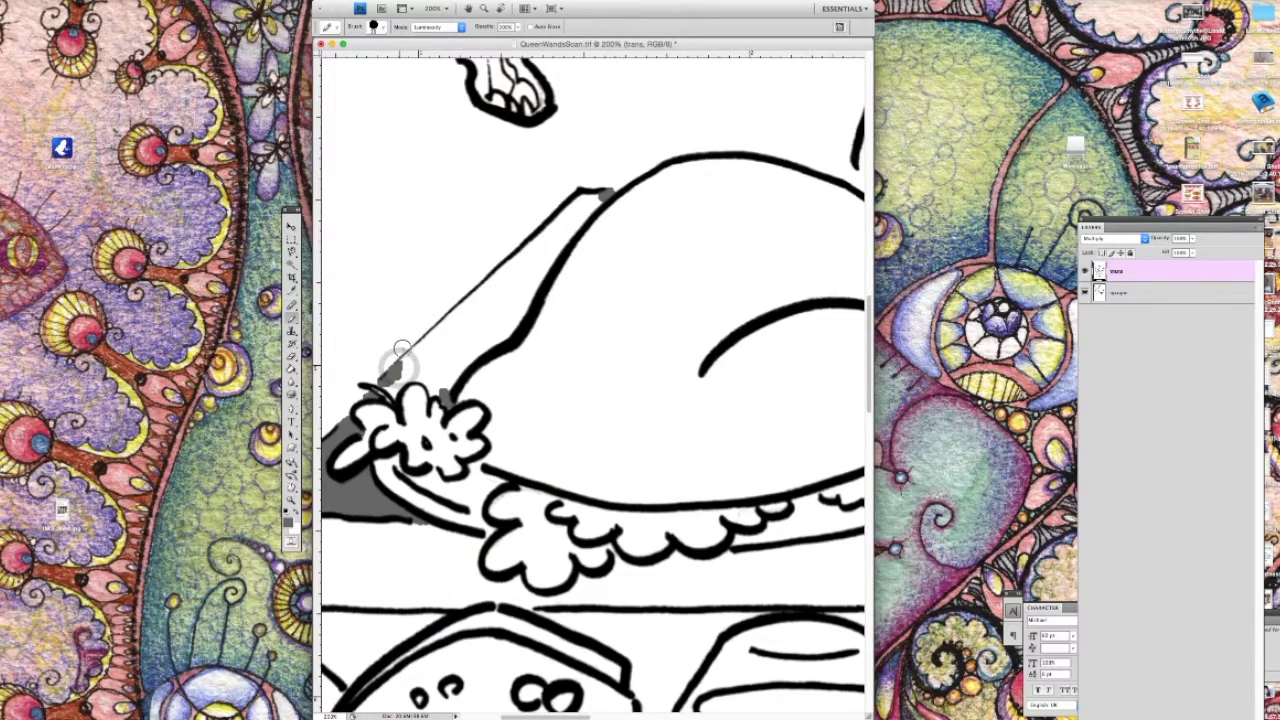
pyautogui.press('g')
pyautogui.click(447, 350)
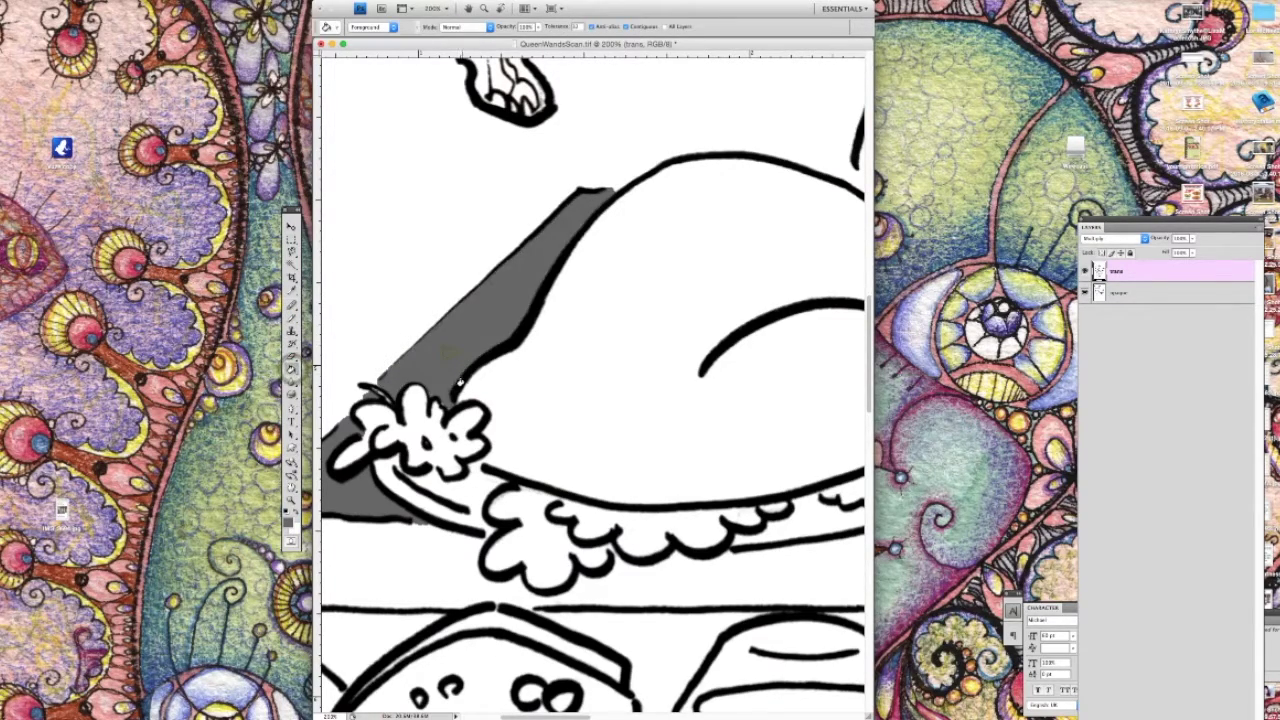
# Draw a straight dark gray Pencil line for the tabletop's back edge between the turkey and the front wine glass.
pyautogui.scroll(-10, 665, 307)
pyautogui.hscroll(3, 580, 206)
pyautogui.scroll(3, 489, 413)
pyautogui.hscroll(5, 489, 413)
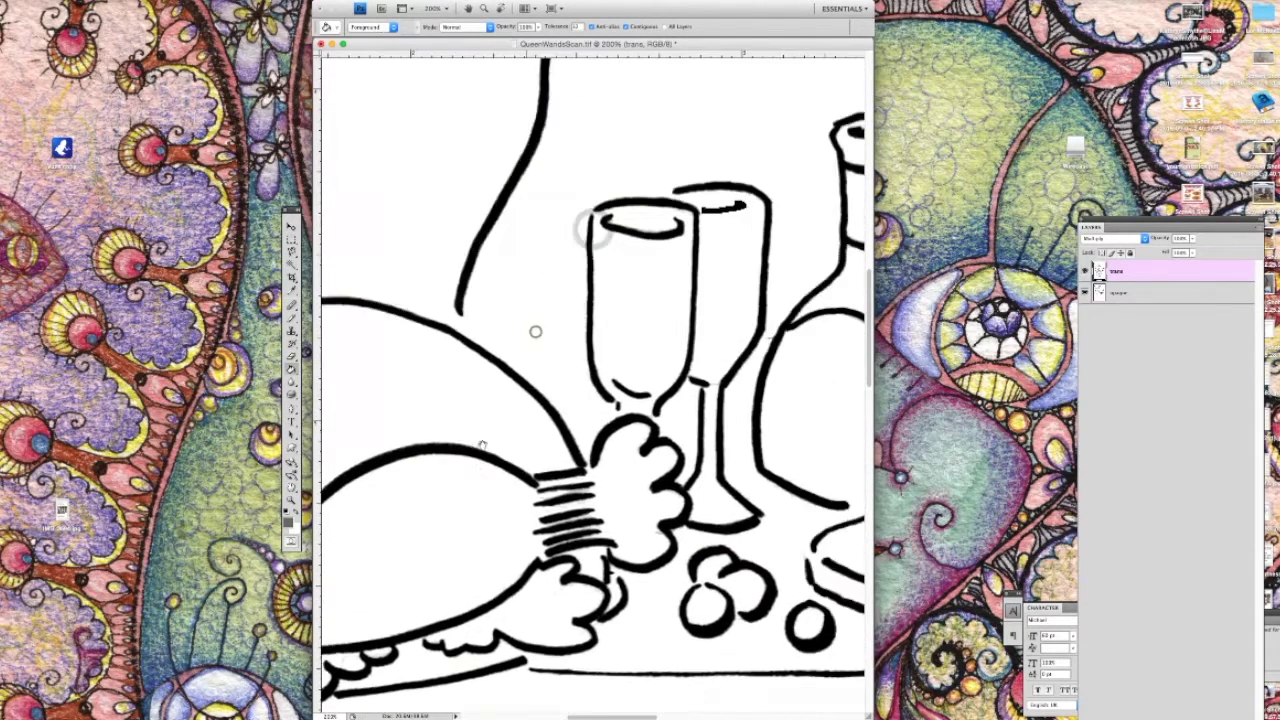
pyautogui.hscroll(-5, 390, 380)
pyautogui.scroll(1, 390, 380)
pyautogui.hscroll(-1, 567, 373)
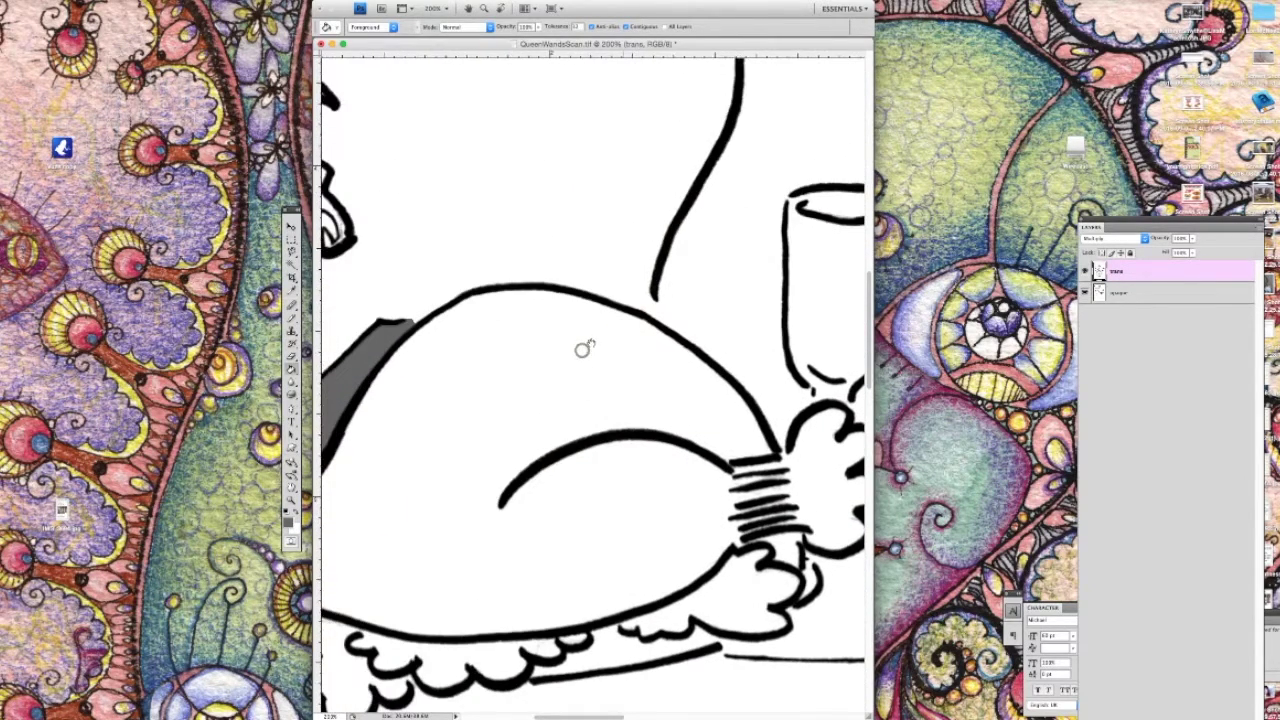
pyautogui.hscroll(5, 580, 349)
pyautogui.scroll(-1, 580, 349)
pyautogui.hscroll(-5, 403, 339)
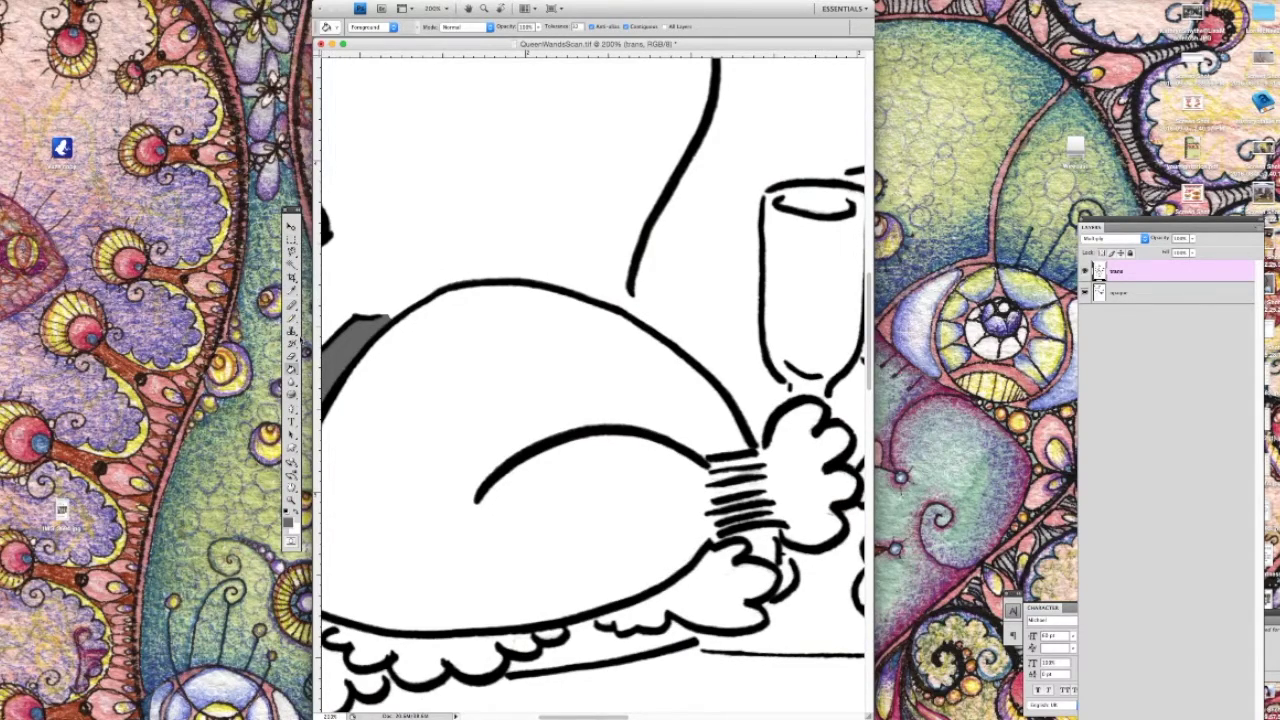
pyautogui.press('b')
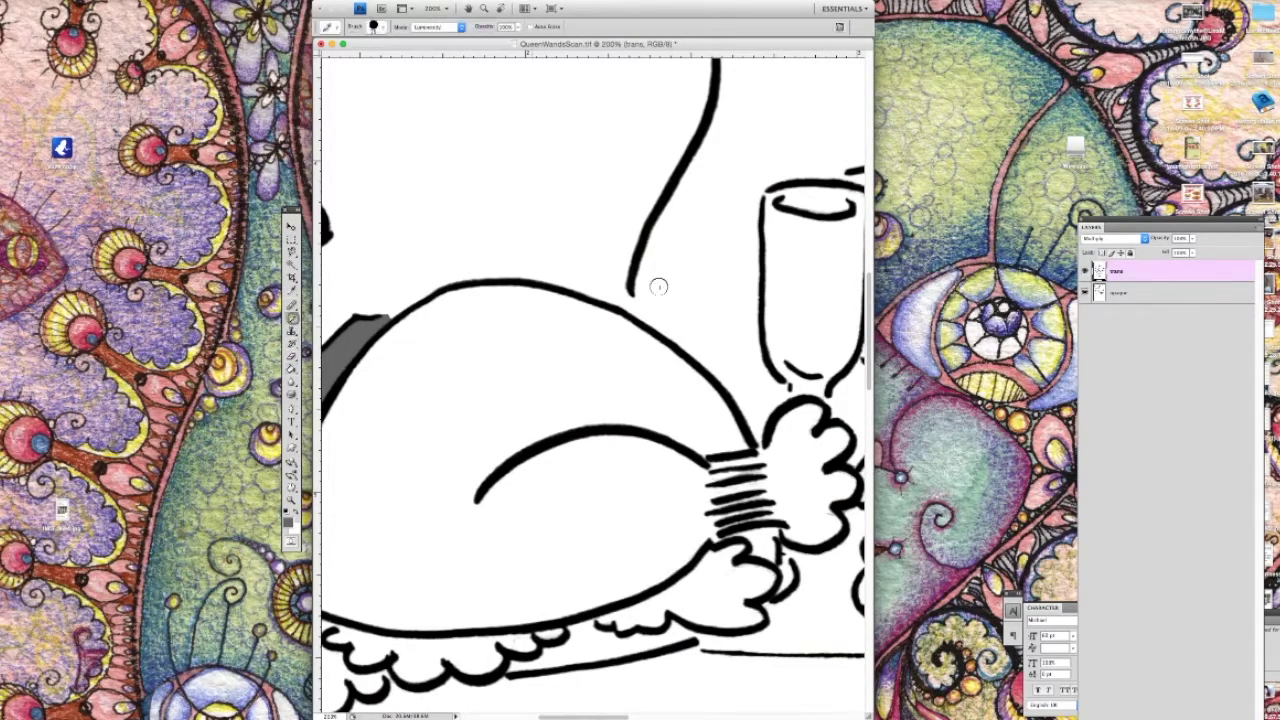
pyautogui.moveTo(636, 313); pyautogui.dragTo(750, 325)
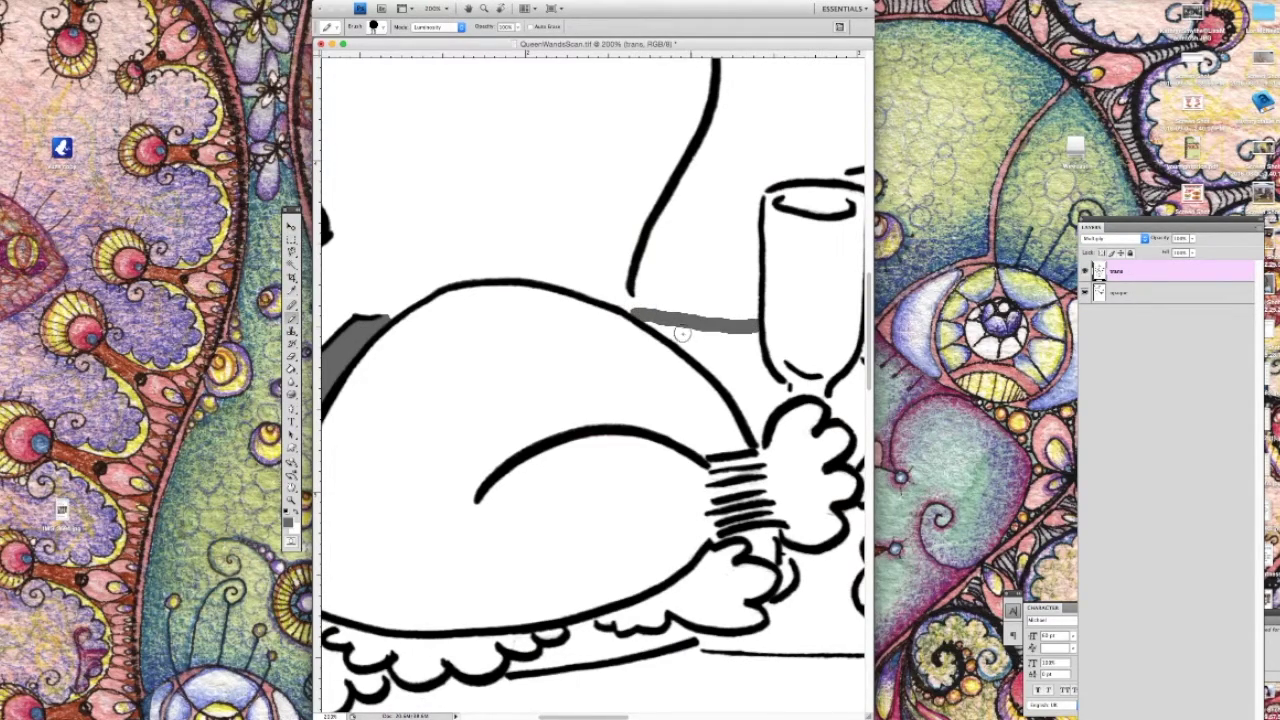
pyautogui.hotkey('ctrl', 'z')
pyautogui.moveTo(640, 314); pyautogui.dragTo(755, 316)
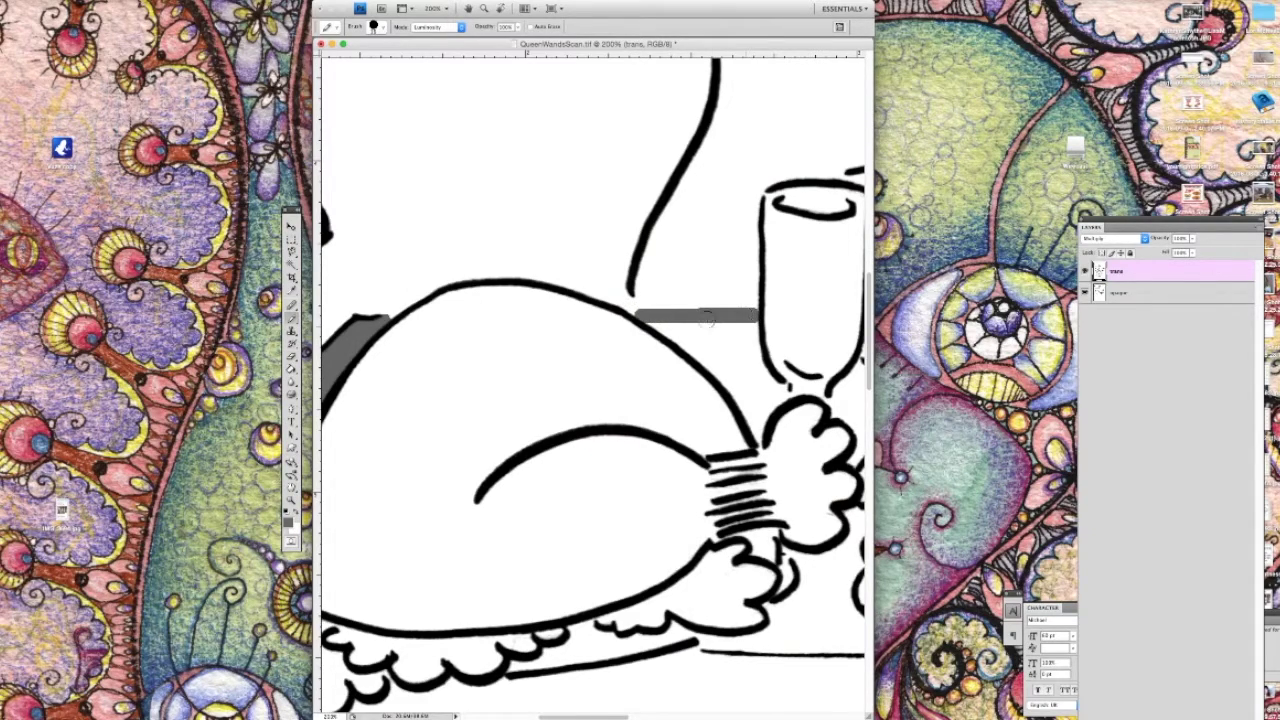
# Close the gaps at the wine glasses with the Pencil and fill the tabletop between the turkey and the front glass with dark gray.
pyautogui.hscroll(5, 771, 397)
pyautogui.scroll(-2, 771, 397)
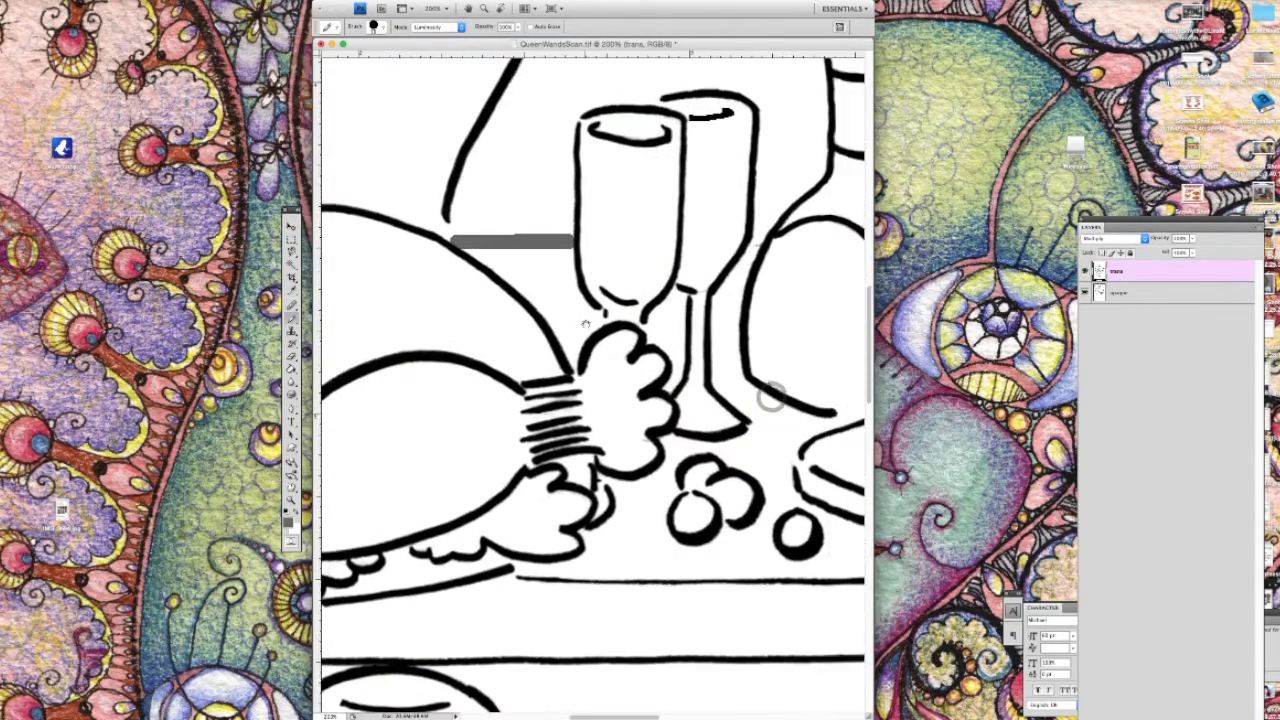
pyautogui.keyDown('shift'); pyautogui.click(755, 241); pyautogui.keyUp('shift')
pyautogui.press('super+z')
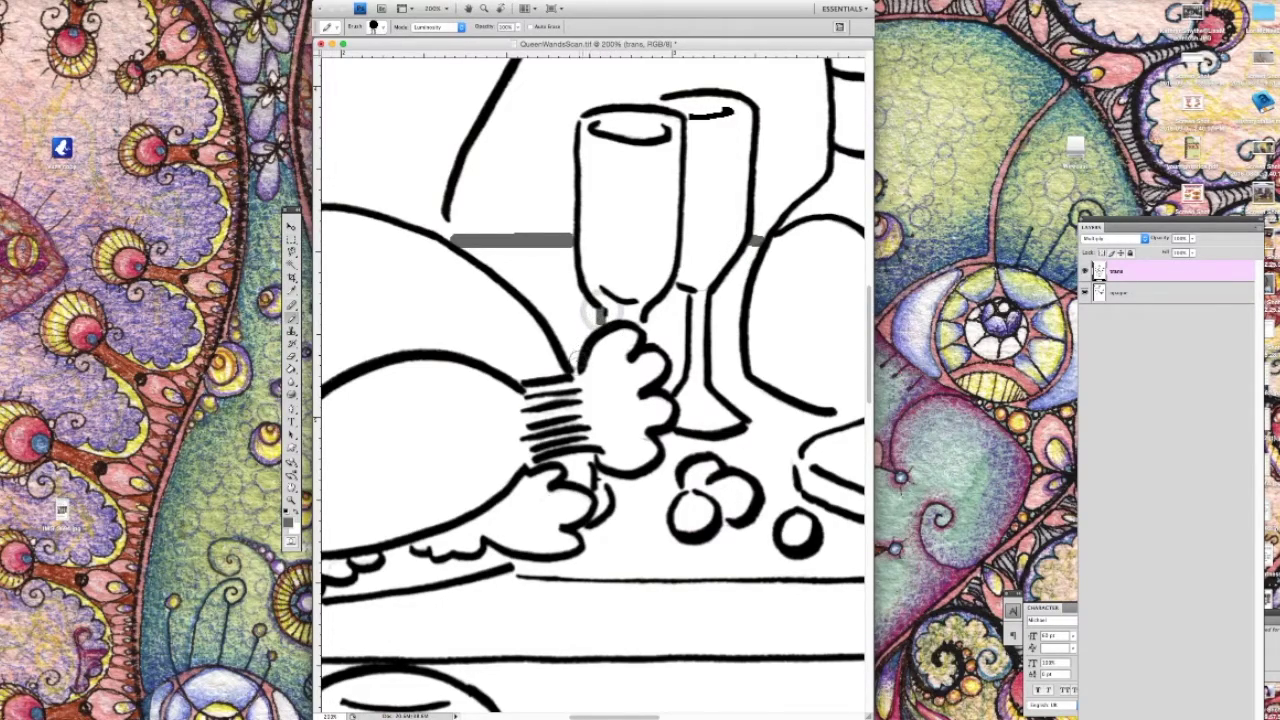
pyautogui.click(292, 370)
pyautogui.click(539, 277)
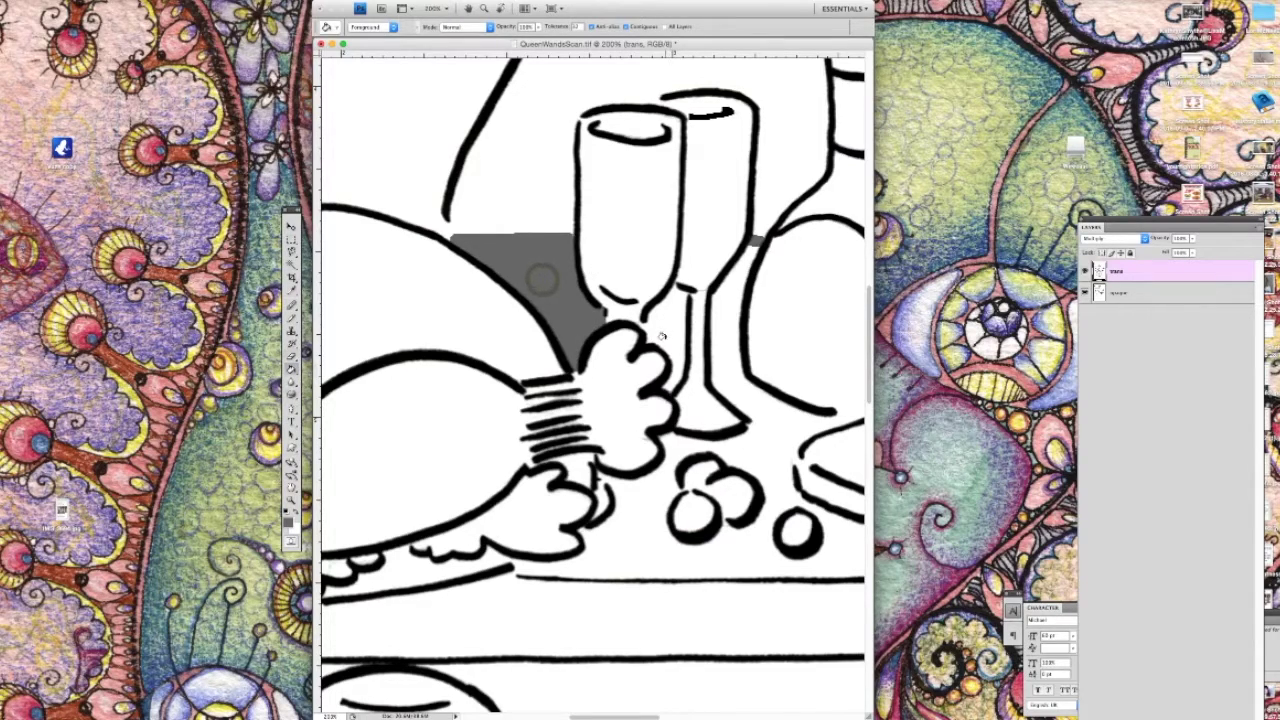
# Close the outline gaps beside the front glass's stem with the Pencil and fill the tabletop between the two glasses with dark gray.
pyautogui.press('b')
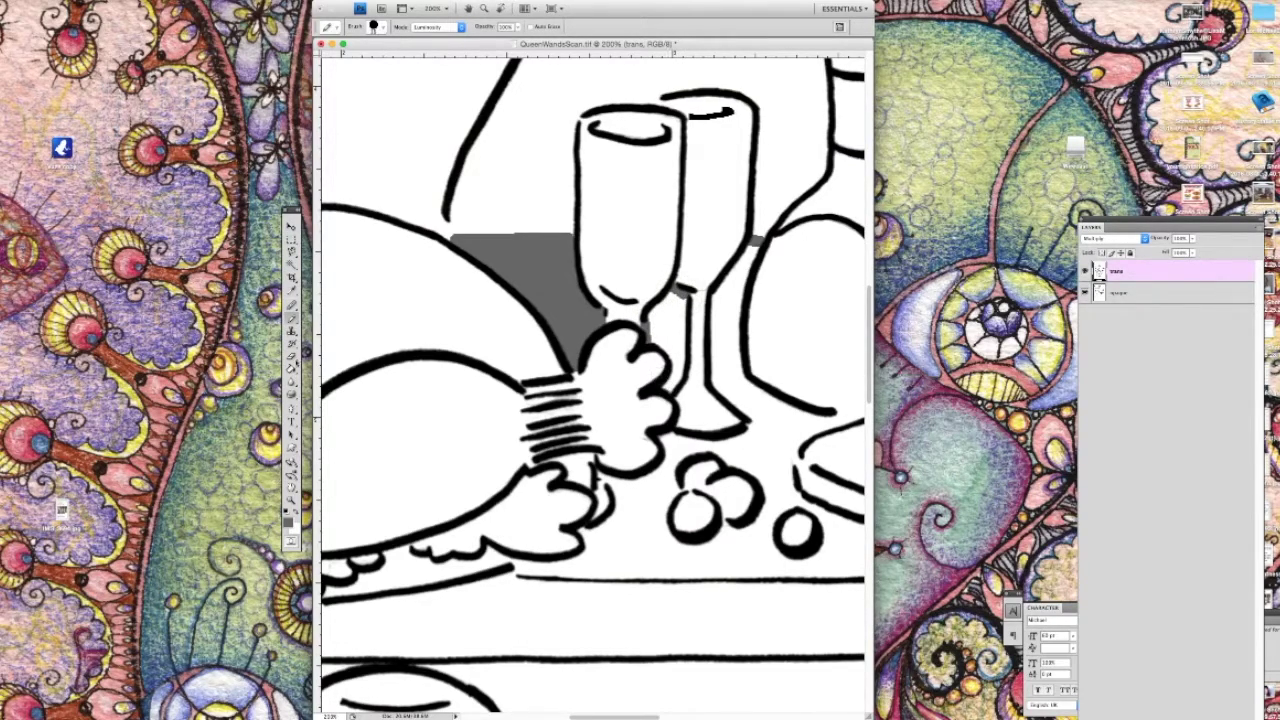
pyautogui.press('g')
pyautogui.click(664, 326)
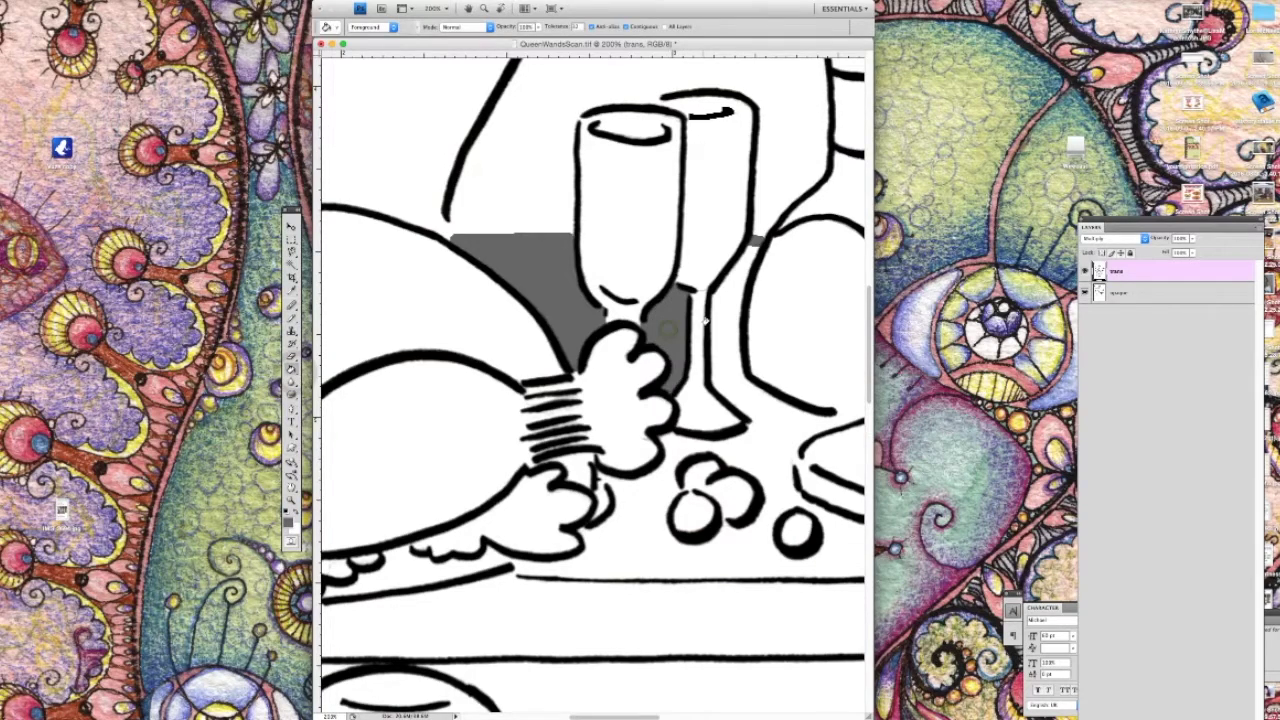
# Close the gaps around the bottle base, cake plate, turkey frills and small round fruits with the Pencil and fill the surrounding tabletop.
pyautogui.moveTo(720, 330); pyautogui.dragTo(658, 331)
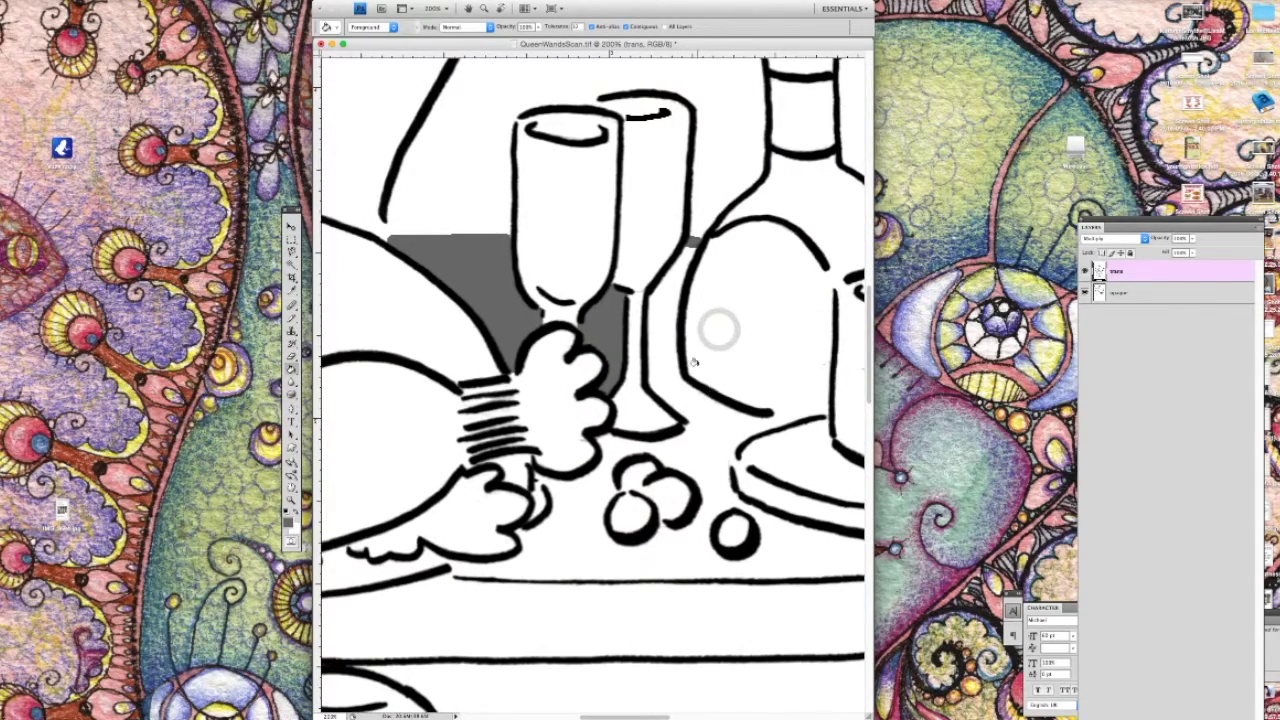
pyautogui.click(292, 316)
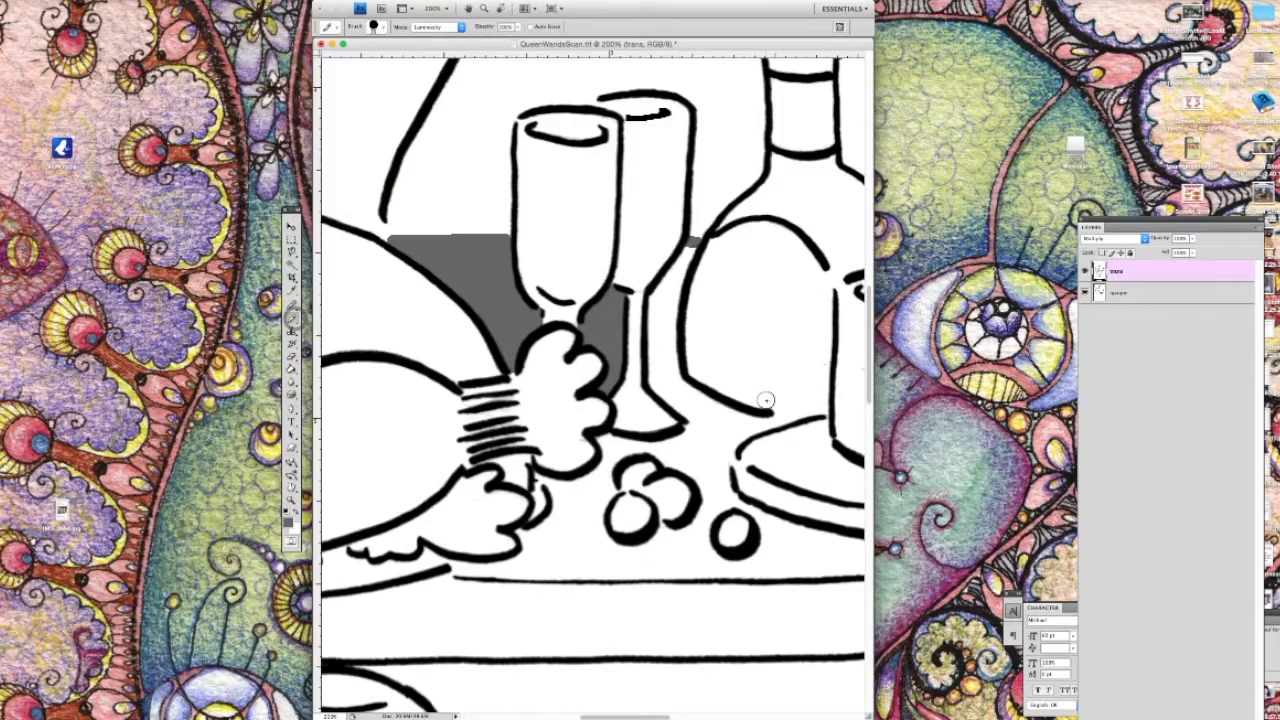
pyautogui.moveTo(766, 416)
pyautogui.mouseDown()
pyautogui.moveTo(788, 418)
pyautogui.moveTo(775, 420)
pyautogui.mouseUp()
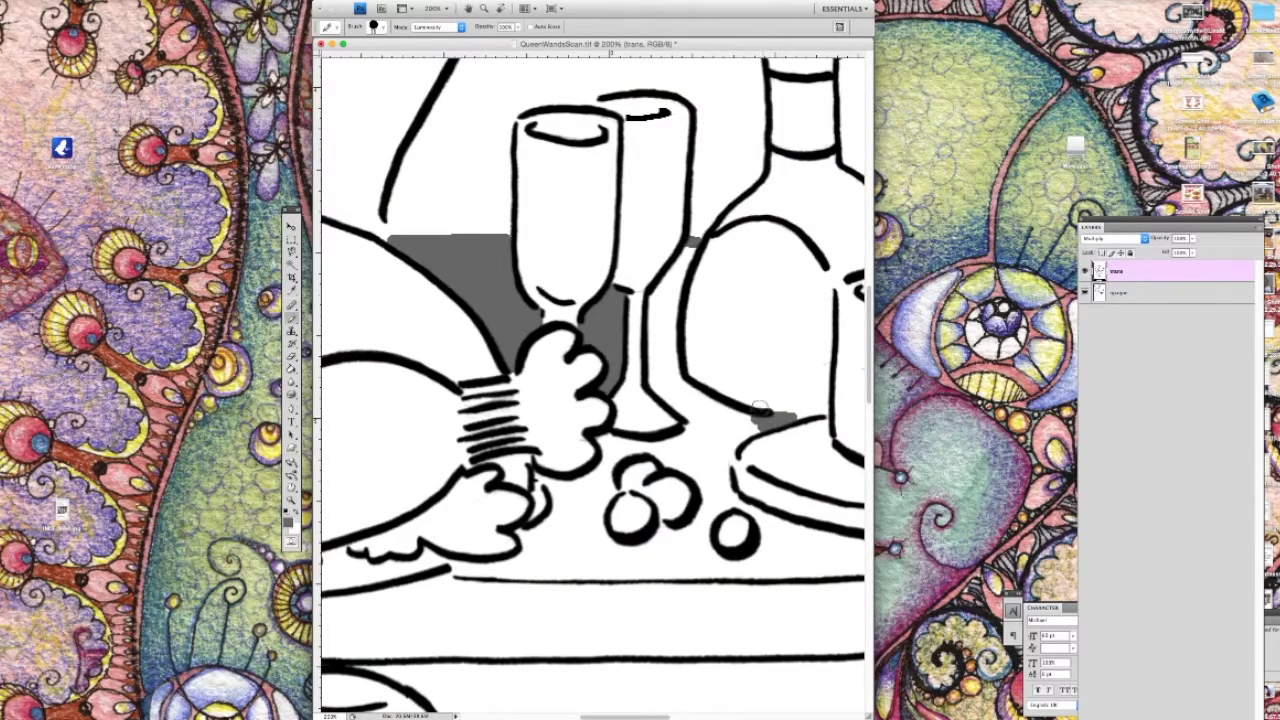
pyautogui.scroll(-3, 672, 462)
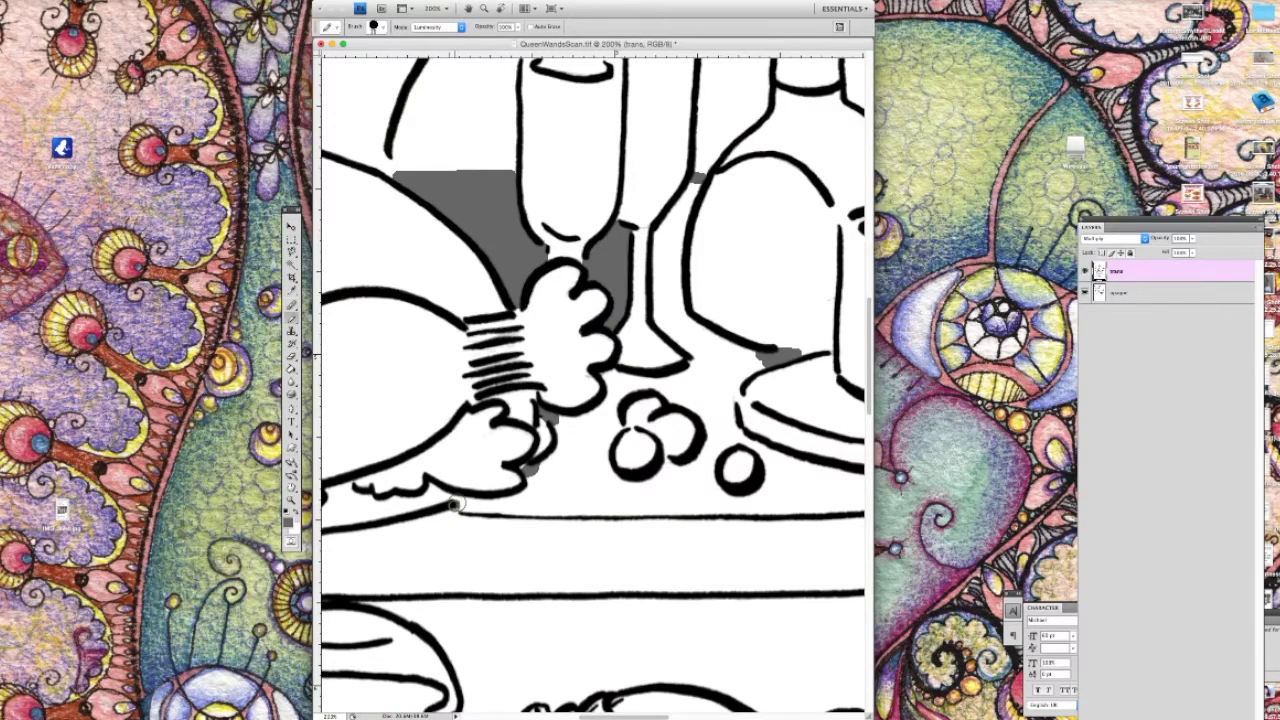
pyautogui.scroll(-5, 455, 507)
pyautogui.hscroll(5, 455, 507)
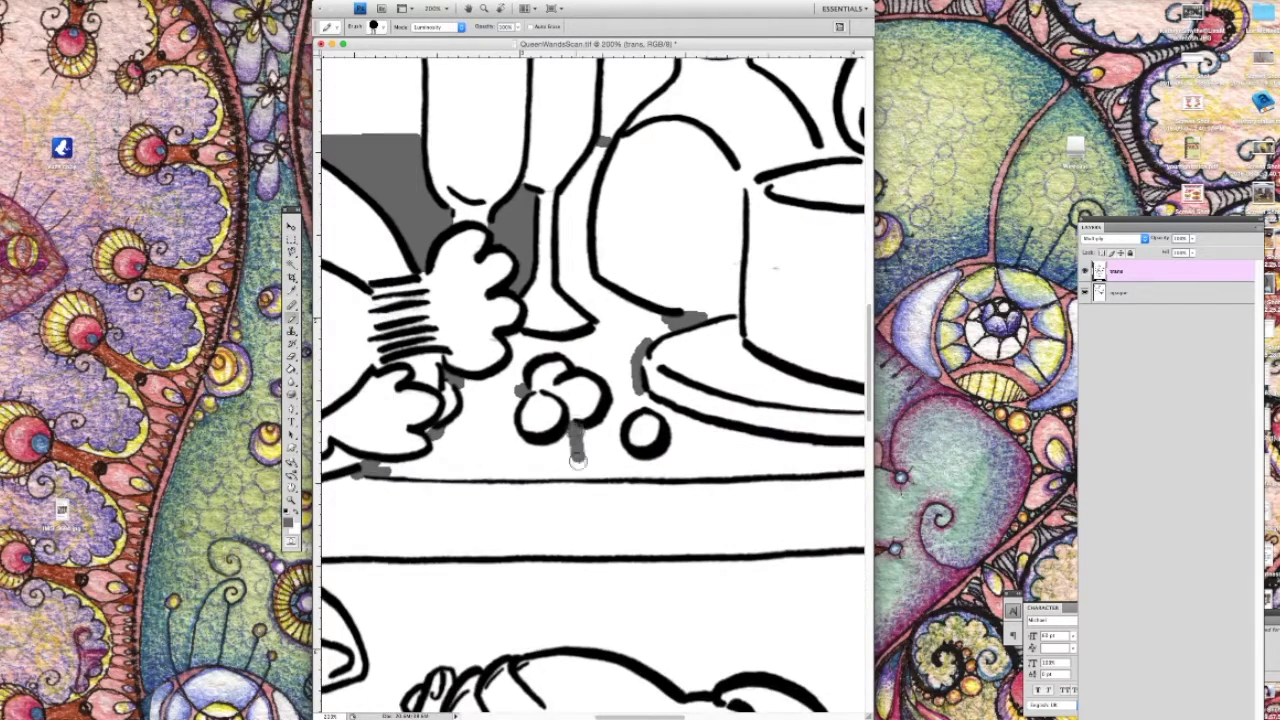
pyautogui.moveTo(578, 277); pyautogui.dragTo(713, 264)
pyautogui.press('g')
pyautogui.click(514, 383)
# Fill the tabletop corner beside the tray of slices with dark gray and close the tabletop's back corner on the trans layer.
pyautogui.hscroll(8, 514, 383)
pyautogui.click(757, 356)
pyautogui.hscroll(-4, 406, 237)
pyautogui.click(1120, 293)
pyautogui.press('e')
pyautogui.click(292, 319)
pyautogui.click(1118, 271)
pyautogui.click(296, 512)
pyautogui.click(448, 155)
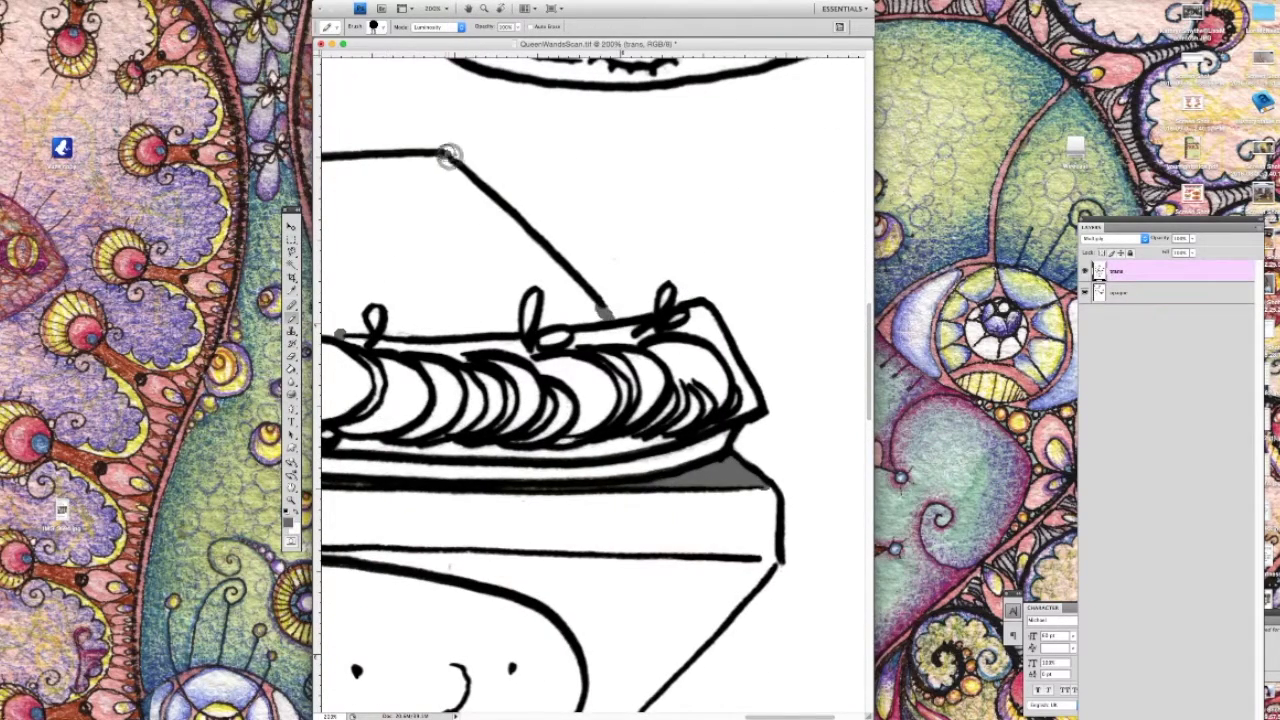
# Close the last outline gap and fill the tabletop area between the cake and the tray with dark gray.
pyautogui.hscroll(-8, 448, 155)
pyautogui.click(451, 168)
pyautogui.press('g')
pyautogui.click(580, 220)
# Save the file as QueenWandsLayers.tif in a new folder named FinalImagesLayers.
pyautogui.press('super+shift+s')
pyautogui.click(583, 140)
pyautogui.click(586, 200)
pyautogui.click(371, 586)
pyautogui.write('FinalImagesLayers')
pyautogui.press('Return')
pyautogui.moveTo(660, 79); pyautogui.dragTo(643, 79)
pyautogui.write('Layers')
pyautogui.press('Return')
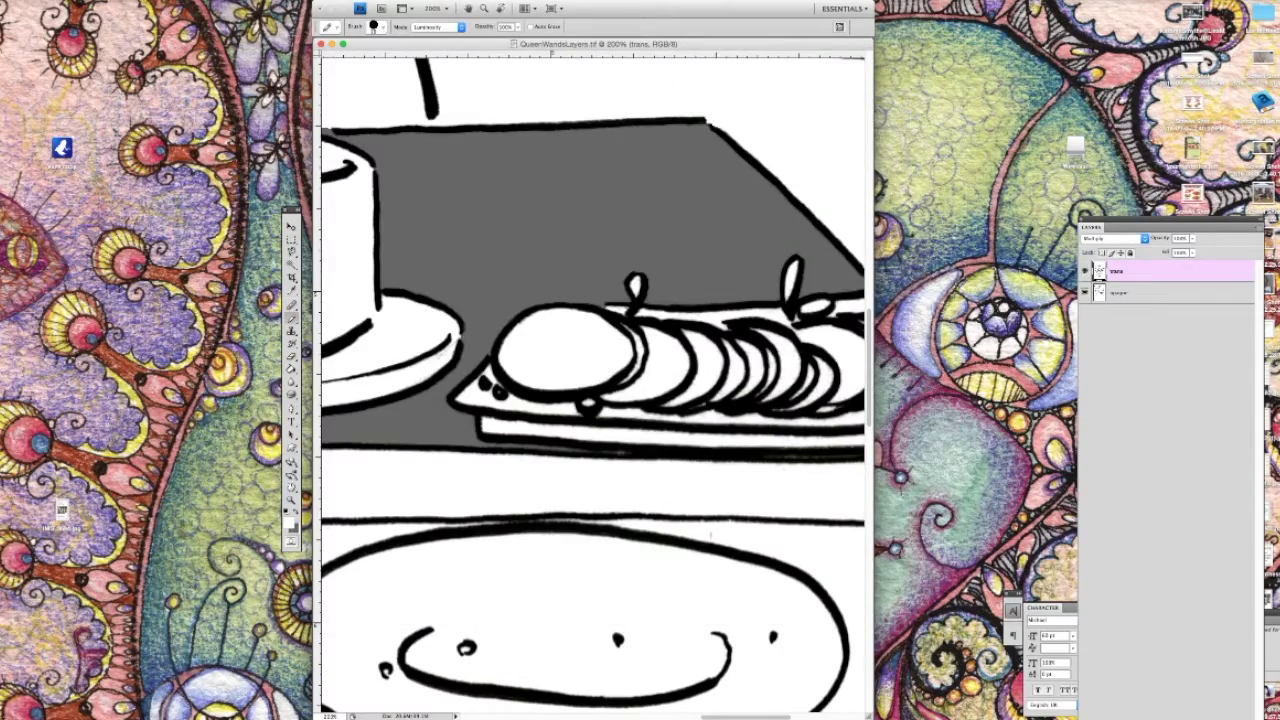
pyautogui.press('super+Tab')
pyautogui.click(371, 111)
pyautogui.click(472, 194)
pyautogui.click(609, 63)
pyautogui.click(703, 134)
pyautogui.click(676, 143)
pyautogui.press('super+w')
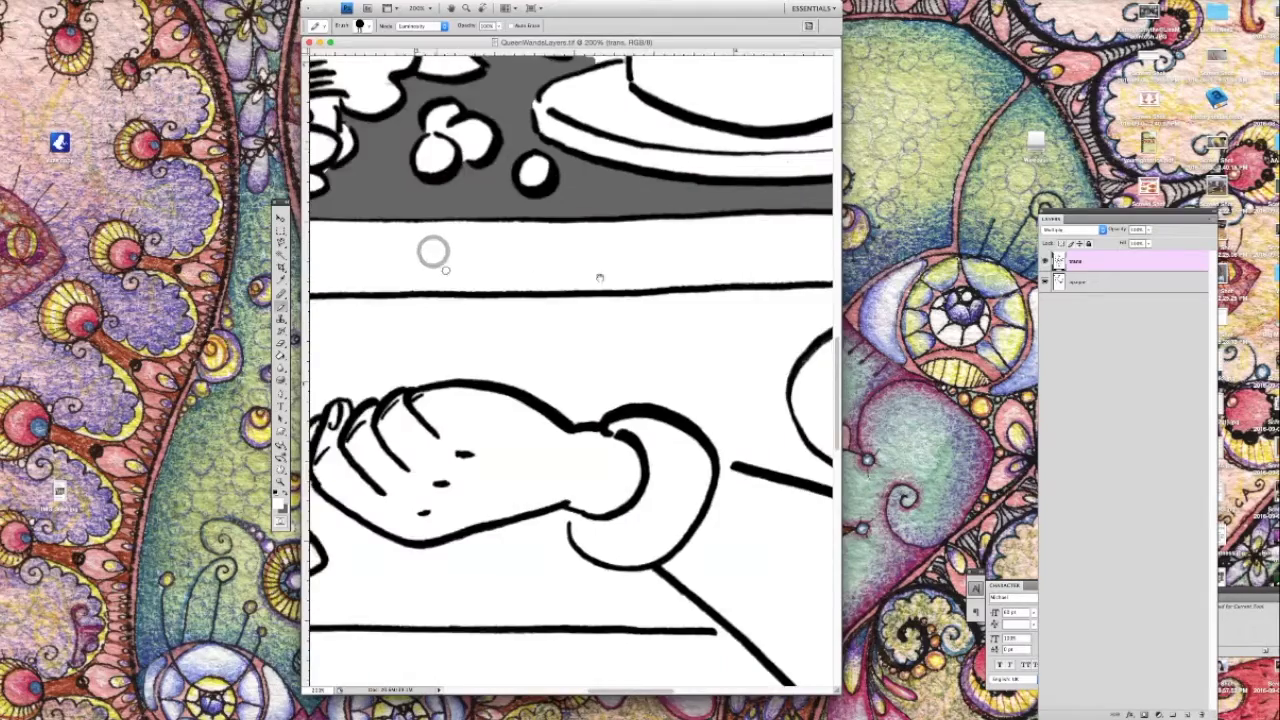
# Close the gaps along the table's front edge with a darker gray Pencil and fill the edge strip with that gray.
pyautogui.moveTo(474, 274); pyautogui.dragTo(486, 288)
pyautogui.moveTo(650, 262); pyautogui.dragTo(560, 251)
pyautogui.moveTo(528, 199); pyautogui.dragTo(554, 201)
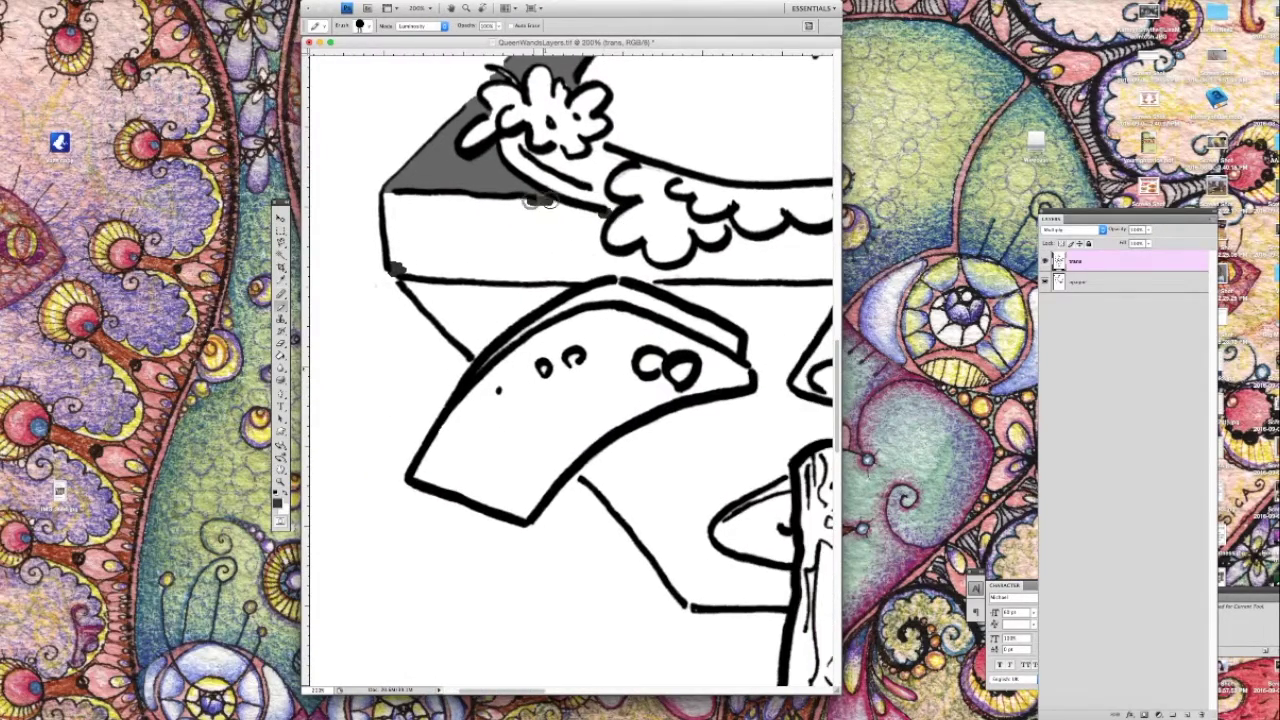
pyautogui.moveTo(640, 240); pyautogui.dragTo(571, 220)
pyautogui.moveTo(544, 254); pyautogui.dragTo(580, 260)
pyautogui.moveTo(764, 211); pyautogui.dragTo(658, 208)
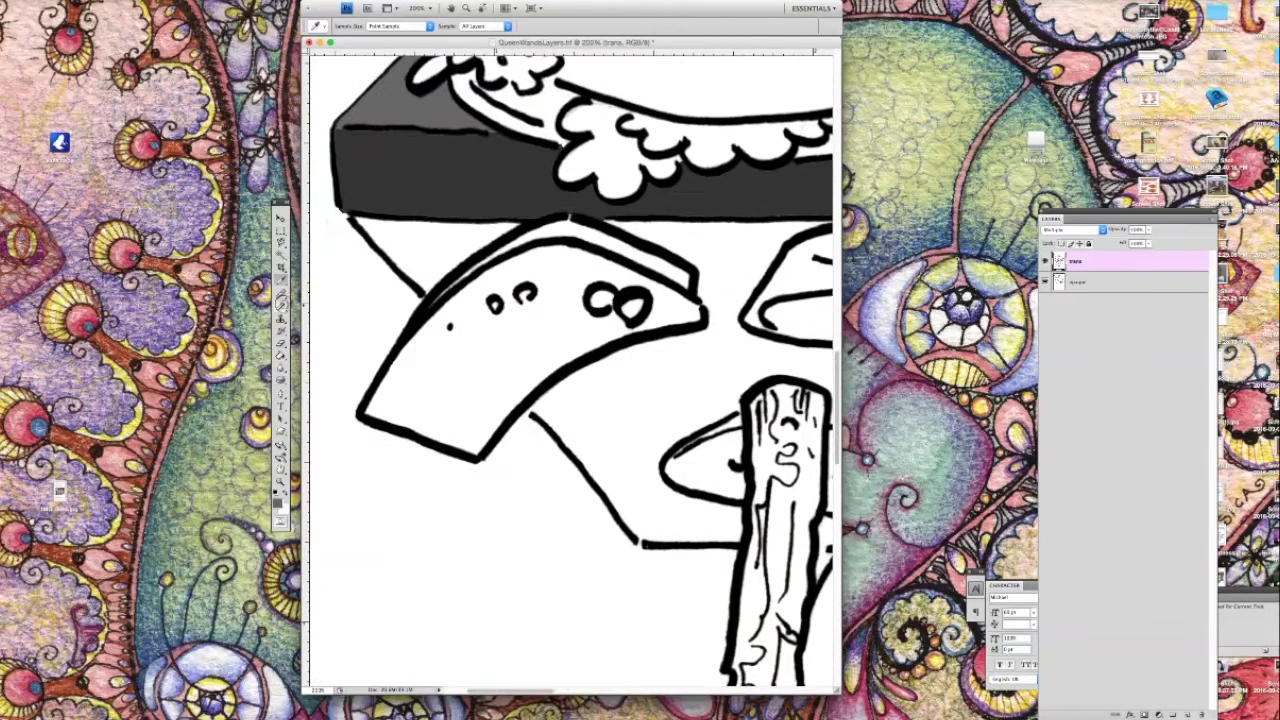
# Close the gaps at the lower tabletop's slice, bread roll and wand with the Pencil and fill the area between them with gray.
pyautogui.press('b')
pyautogui.hscroll(5, 426, 287)
pyautogui.scroll(-2, 324, 300)
pyautogui.click(358, 348)
pyautogui.click(466, 477)
pyautogui.click(561, 344)
pyautogui.moveTo(616, 312); pyautogui.dragTo(621, 272)
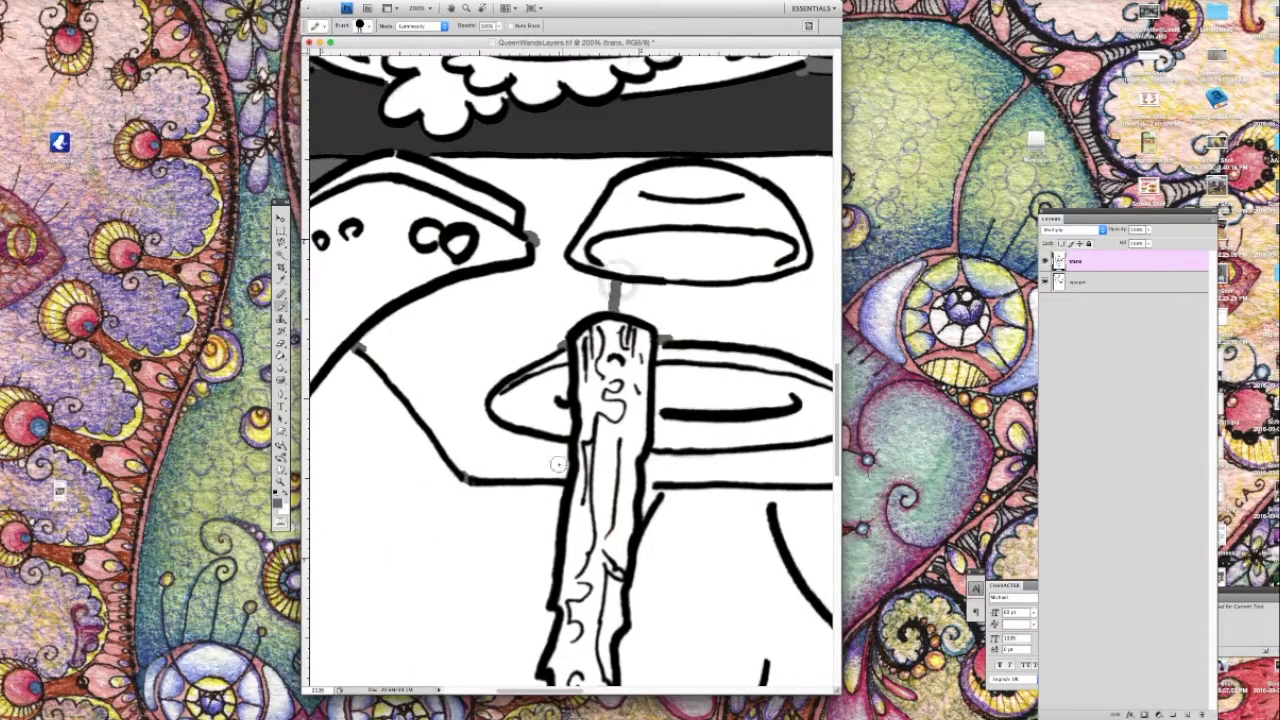
pyautogui.press('g')
pyautogui.click(518, 313)
# Draw gray Pencil barriers above and below the lower hand and fill the lower tabletop between the wand and the hand.
pyautogui.press('b')
pyautogui.moveTo(749, 323); pyautogui.dragTo(591, 178)
pyautogui.hscroll(6, 591, 178)
pyautogui.scroll(3, 591, 178)
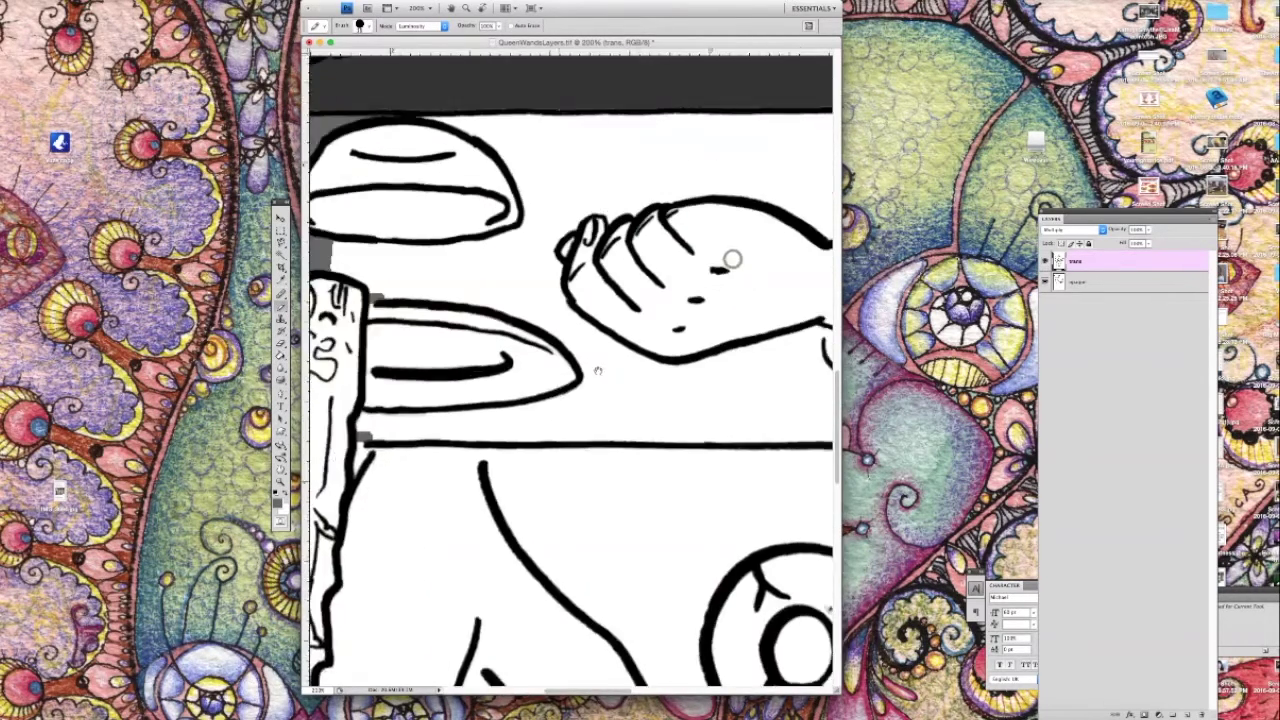
pyautogui.moveTo(678, 148); pyautogui.dragTo(683, 222)
pyautogui.moveTo(704, 342); pyautogui.dragTo(709, 450)
pyautogui.press('g')
pyautogui.click(626, 403)
pyautogui.hscroll(-3, 626, 403)
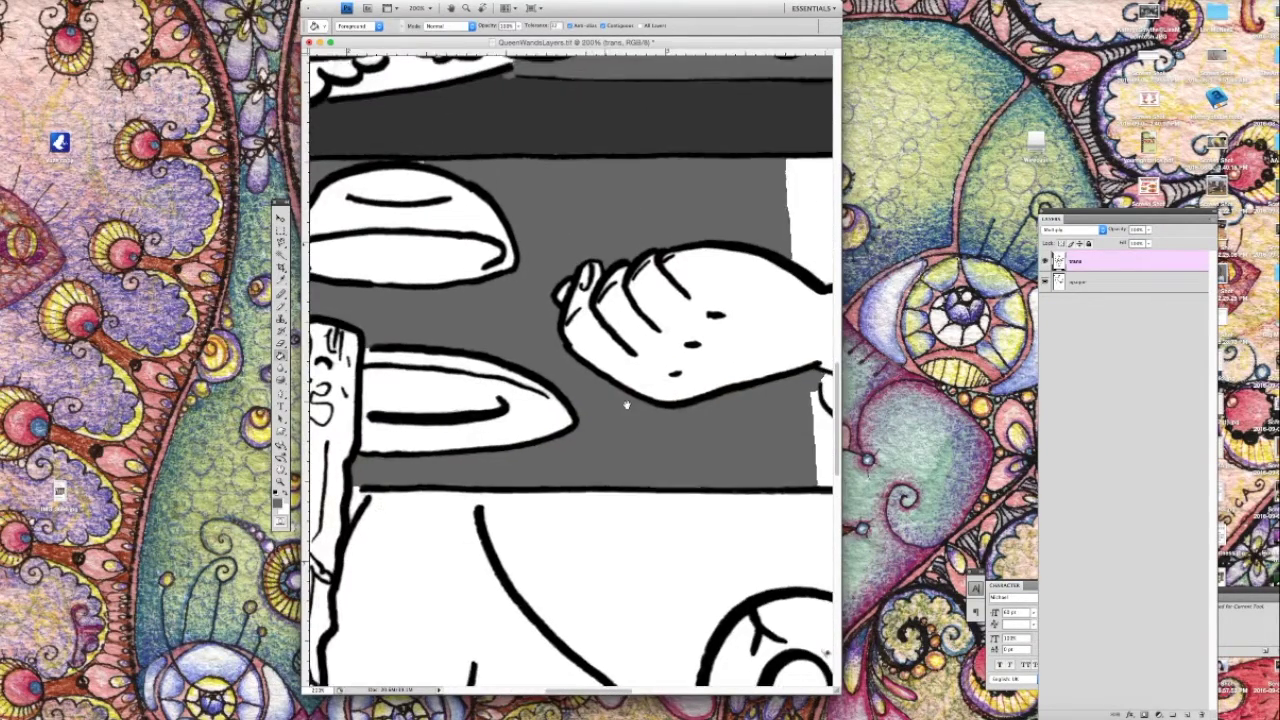
# Close the outline gaps around the lower arm's bracelet with the Pencil and fill the adjoining lower tabletop areas with gray.
pyautogui.hscroll(10, 580, 240)
pyautogui.press('b')
pyautogui.moveTo(545, 431); pyautogui.dragTo(559, 436)
pyautogui.moveTo(557, 258)
pyautogui.mouseDown()
pyautogui.moveTo(590, 155)
pyautogui.moveTo(587, 273)
pyautogui.mouseUp()
pyautogui.hscroll(4, 591, 163)
pyautogui.hscroll(-4, 471, 320)
pyautogui.press('g')
pyautogui.click(460, 392)
pyautogui.click(563, 153)
# Close the gaps around the large oval plate with the Pencil and fill the rest of the lower tabletop with gray.
pyautogui.hscroll(4, 641, 226)
pyautogui.press('b')
pyautogui.moveTo(561, 382); pyautogui.dragTo(497, 392)
pyautogui.hscroll(6, 548, 385)
pyautogui.scroll(3, 548, 385)
pyautogui.hscroll(-6, 500, 410)
pyautogui.scroll(-2, 500, 410)
pyautogui.press('g')
pyautogui.click(509, 351)
# Sample the table edge's darker gray and fill the leftover spots along the edge strip below the tray.
pyautogui.scroll(3, 509, 351)
pyautogui.press('b')
pyautogui.moveTo(708, 294); pyautogui.dragTo(588, 331)
pyautogui.press('i')
pyautogui.click(414, 263)
pyautogui.press('g')
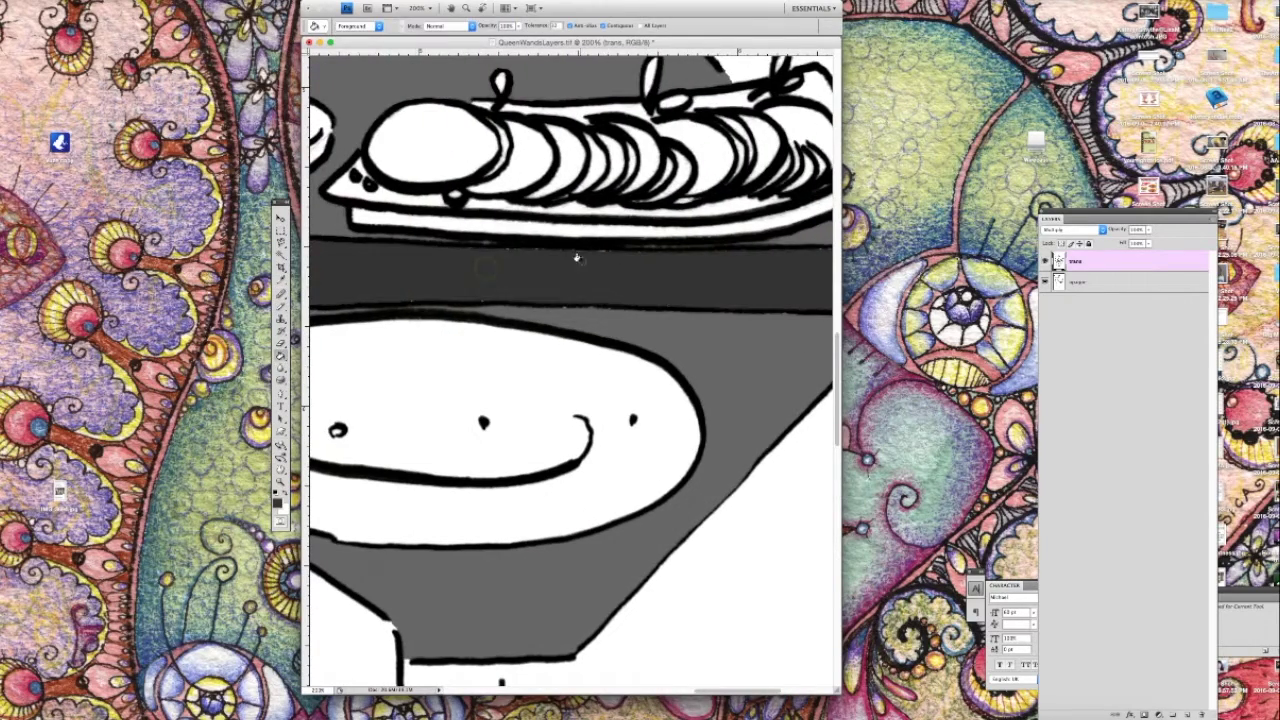
pyautogui.moveTo(577, 257); pyautogui.dragTo(580, 257)
pyautogui.click(75, 2)
pyautogui.click(75, 2)
pyautogui.scroll(-5, 623, 277)
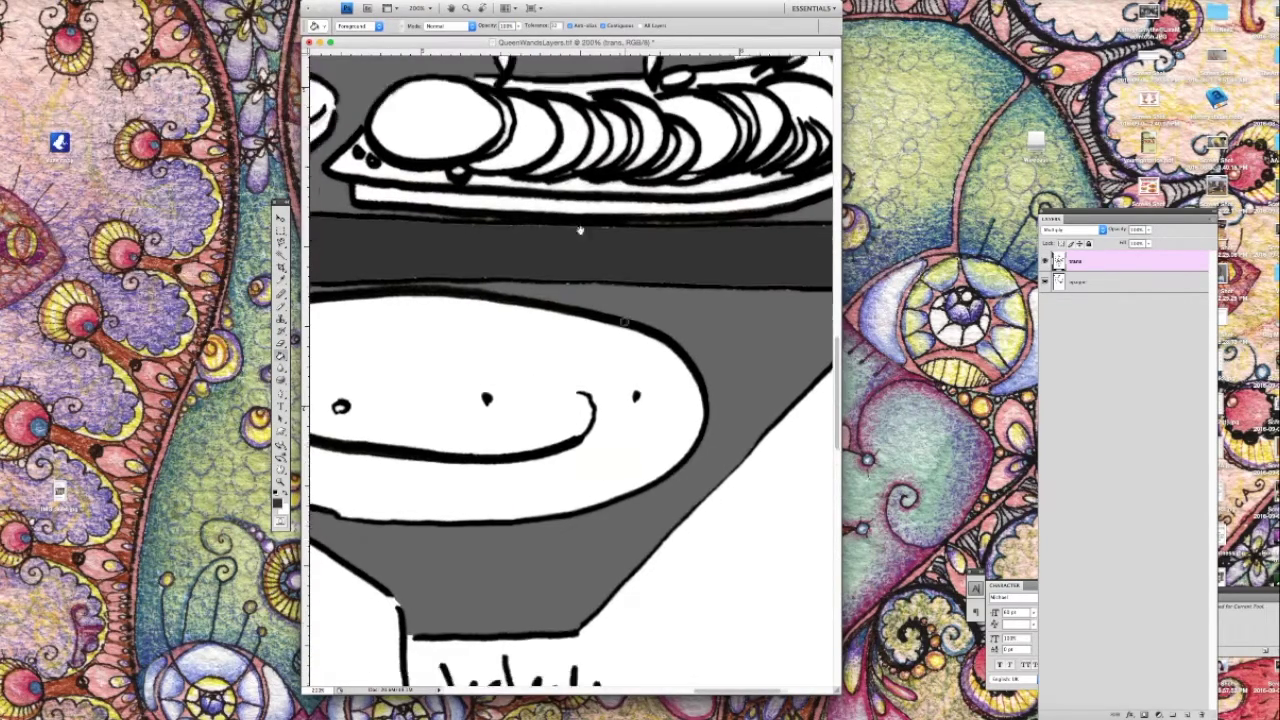
# Save the layered file and review the whole drawing at 50% magnification.
pyautogui.hscroll(-2, 586, 210)
pyautogui.press('super+s')
pyautogui.press('super+minus')
pyautogui.press('super+minus')
pyautogui.press('super+minus')
pyautogui.scroll(5, 547, 467)
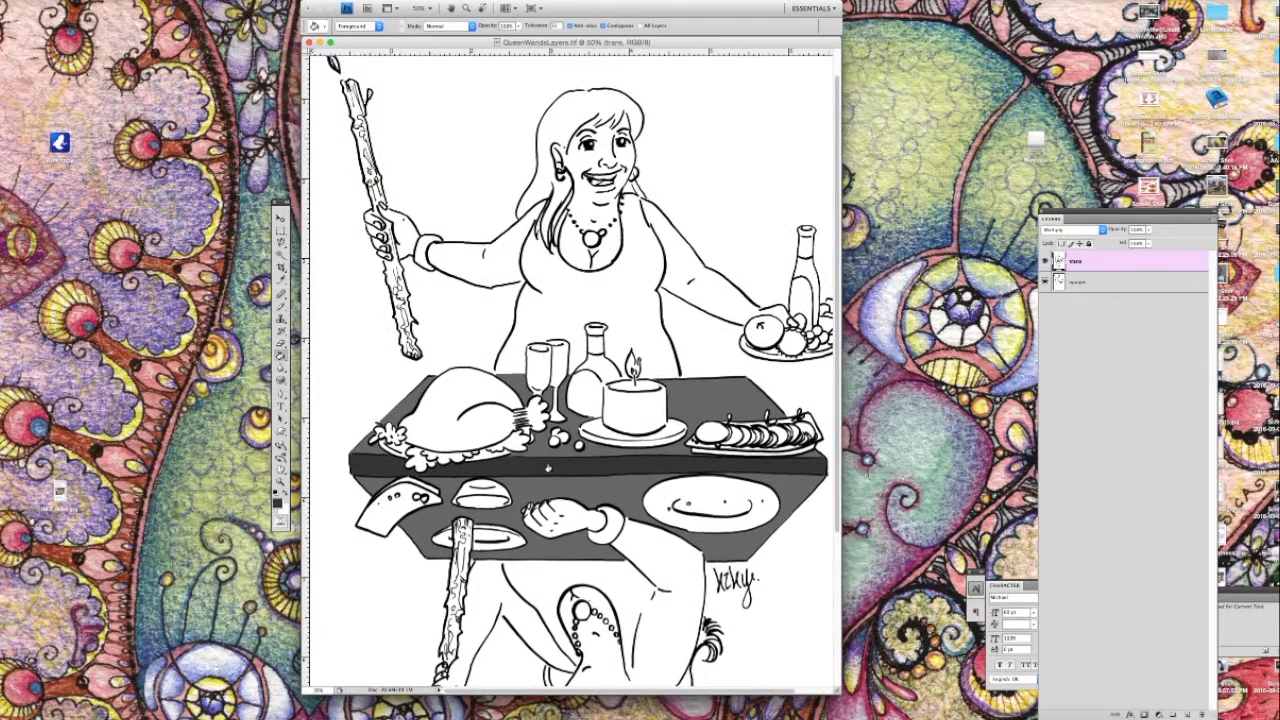
pyautogui.scroll(2, 491, 410)
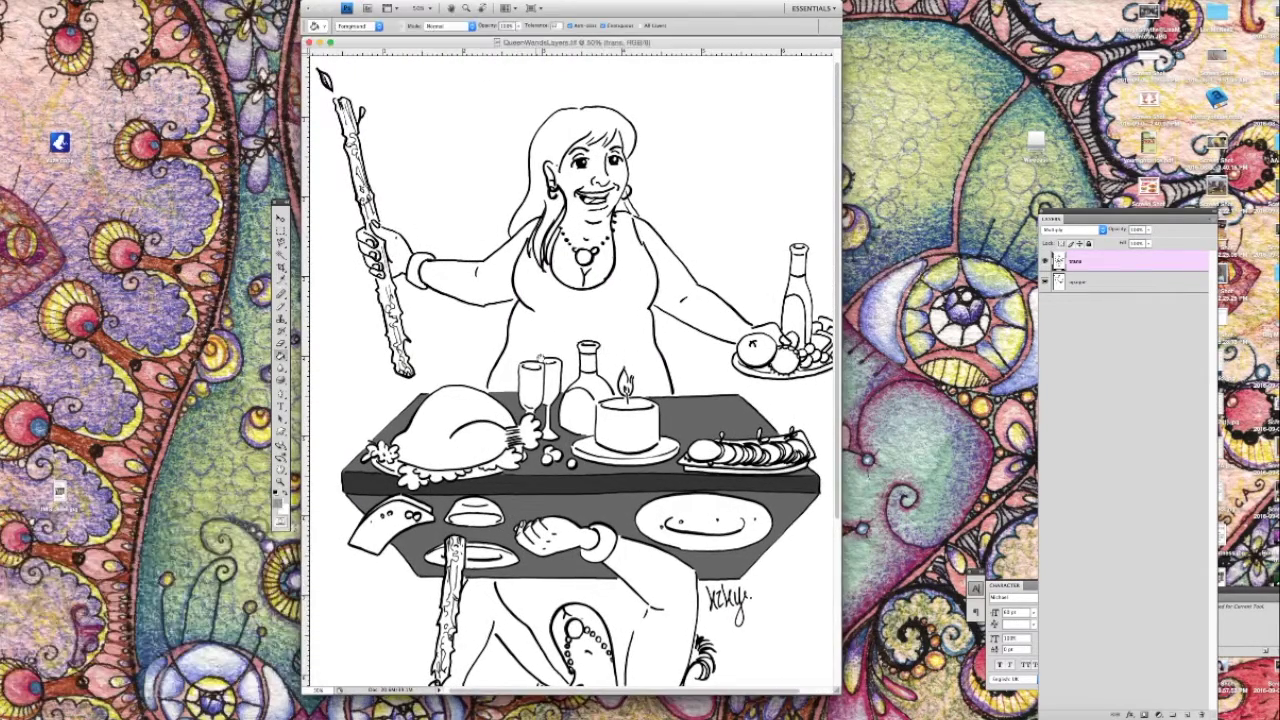
# Close the gaps at the queen's dress strap, neckline and lower edge and at the wine-glass rims with a lighter gray Pencil.
pyautogui.press('super+plus')
pyautogui.press('b')
pyautogui.moveTo(677, 98); pyautogui.dragTo(681, 113)
pyautogui.moveTo(702, 150); pyautogui.dragTo(705, 162)
pyautogui.moveTo(392, 438); pyautogui.dragTo(392, 448)
pyautogui.moveTo(452, 397); pyautogui.dragTo(496, 382)
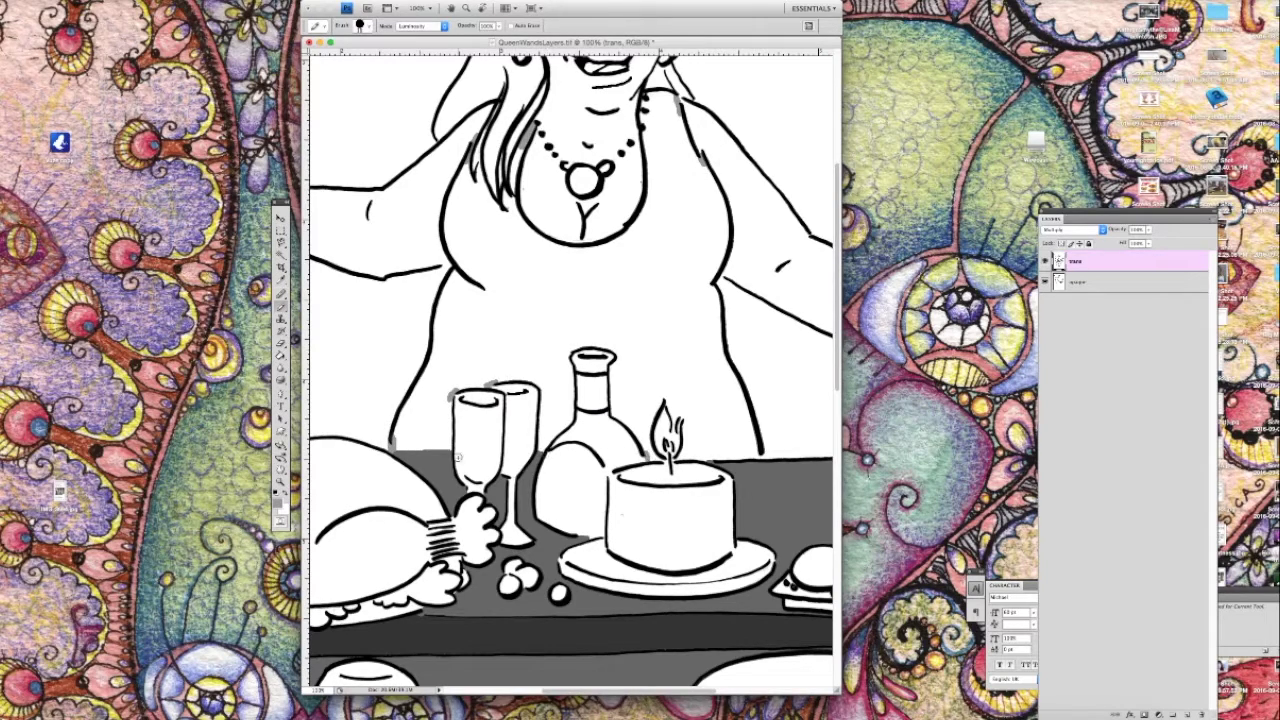
# Close the dress outline gaps between the bottle, cake, candle flame and table's back edge with the light gray Pencil.
pyautogui.scroll(-3, 458, 457)
pyautogui.hscroll(-1, 754, 338)
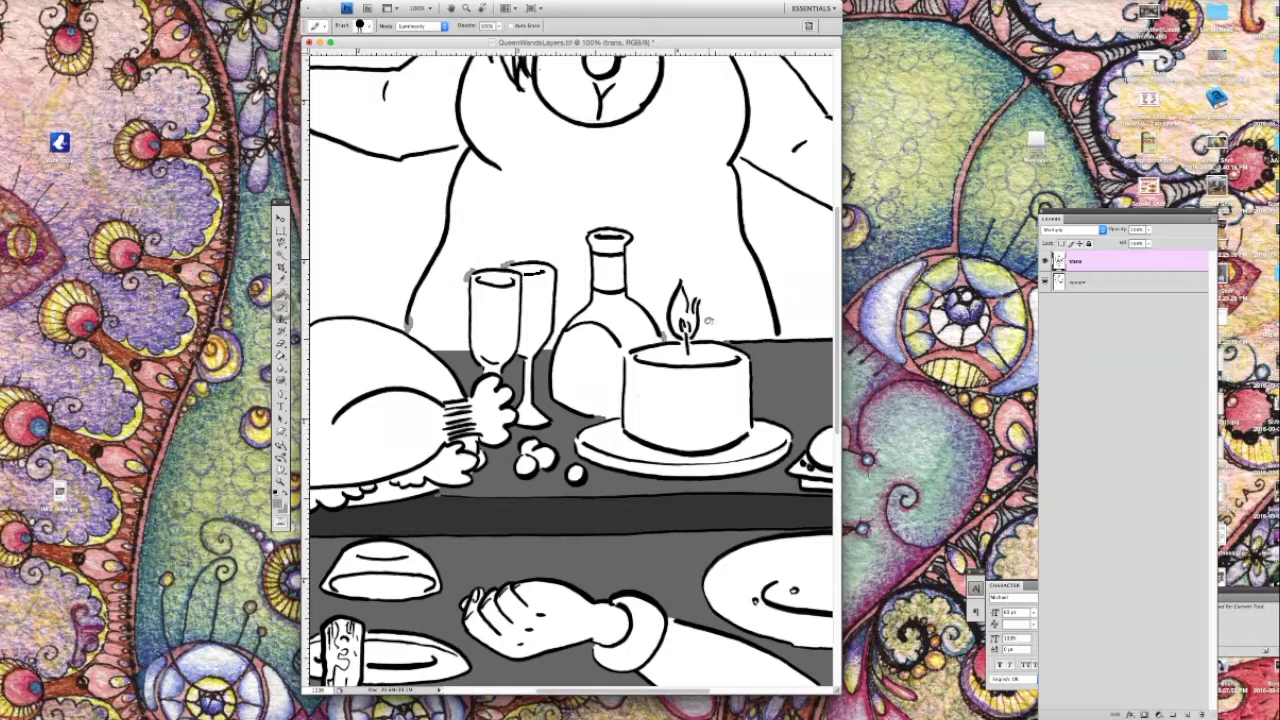
pyautogui.hscroll(3, 636, 324)
pyautogui.keyDown('alt'); pyautogui.click(636, 324); pyautogui.keyUp('alt')
pyautogui.scroll(3, 640, 335)
pyautogui.hscroll(-2, 646, 352)
pyautogui.moveTo(598, 431); pyautogui.dragTo(608, 436)
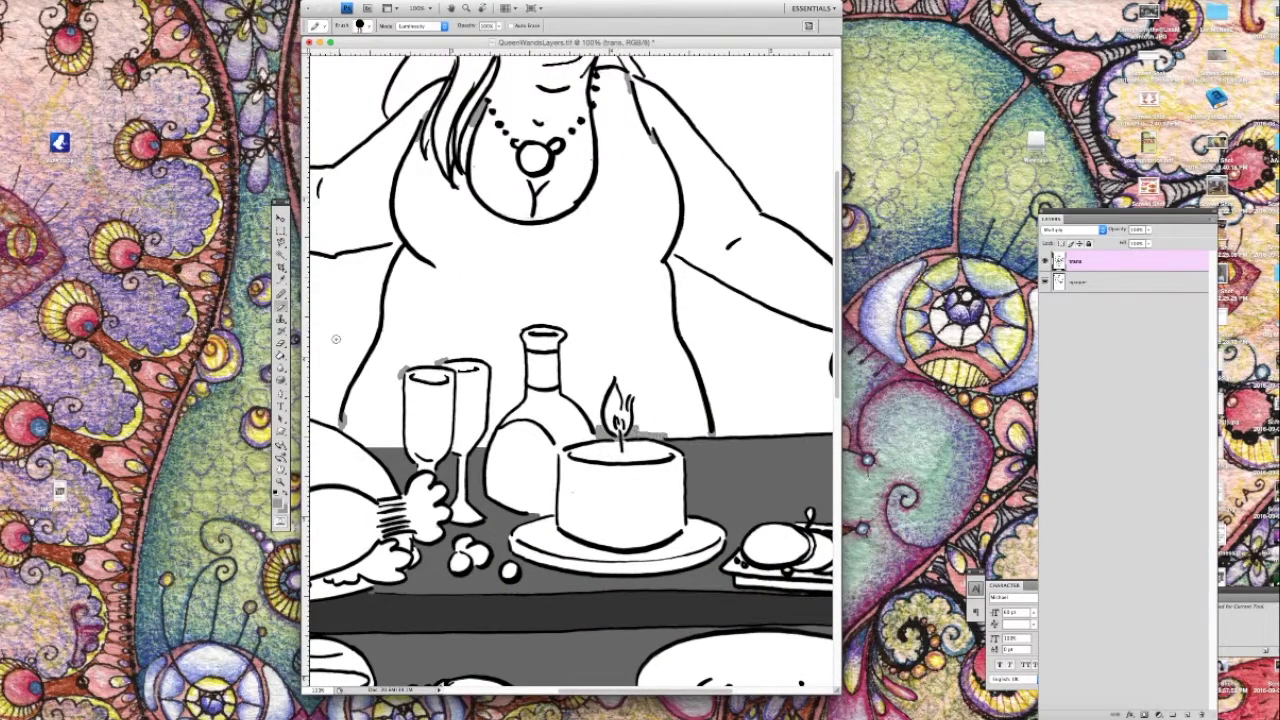
pyautogui.press('g')
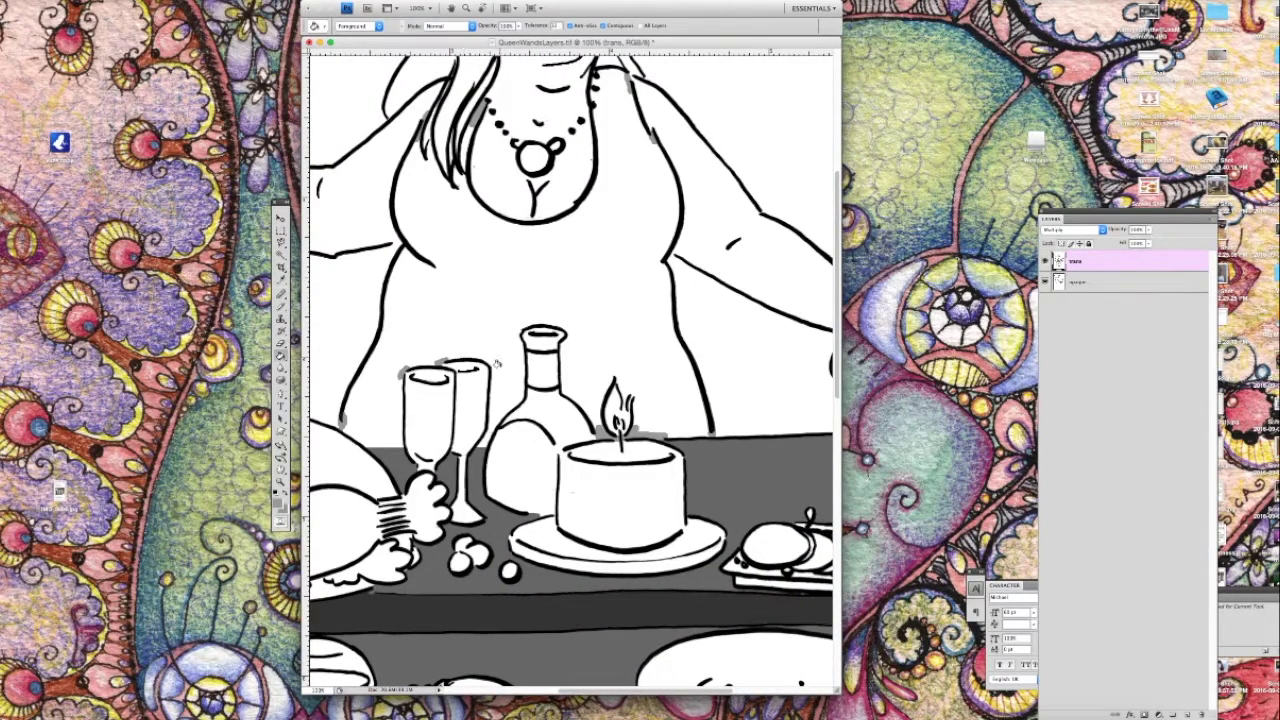
pyautogui.press('b')
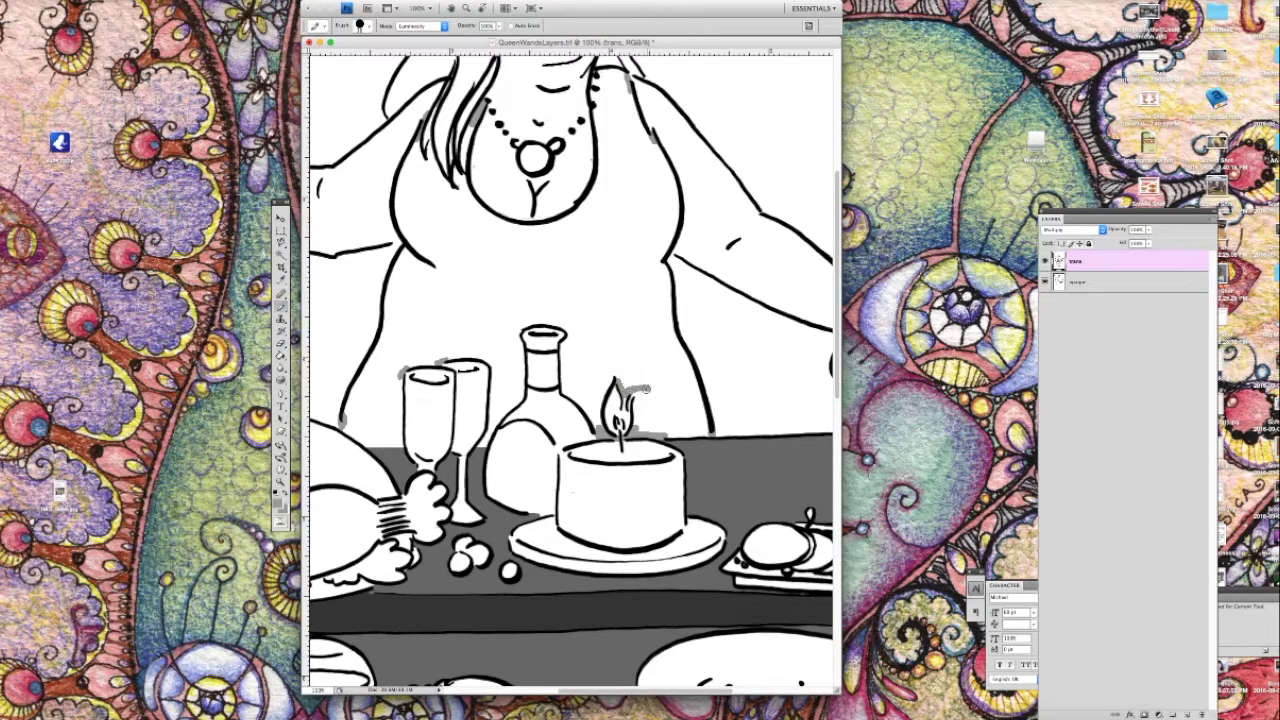
# Draw a light gray Pencil line from the dress's waist to the rear glass's rim and try filling the dress beside it.
pyautogui.moveTo(434, 265); pyautogui.dragTo(441, 360)
pyautogui.press('g')
pyautogui.click(400, 335)
pyautogui.press('super+z')
# Try another light gray Pencil stroke near the wine glasses and try filling the dress again.
pyautogui.press('super+plus')
pyautogui.press('super+plus')
pyautogui.press('b')
pyautogui.hscroll(-5, 351, 337)
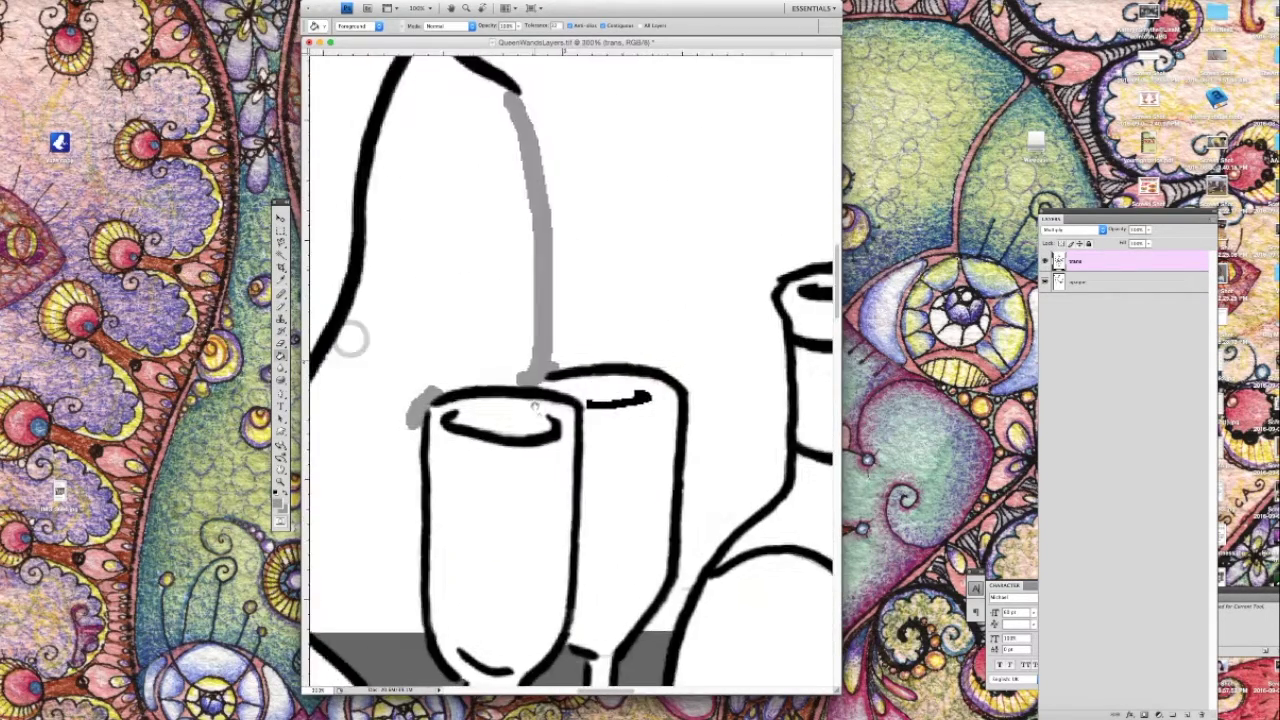
pyautogui.press('g')
pyautogui.moveTo(658, 341)
pyautogui.mouseDown()
pyautogui.moveTo(490, 386)
pyautogui.moveTo(601, 387)
pyautogui.mouseUp()
pyautogui.press('b')
pyautogui.moveTo(434, 551)
pyautogui.mouseDown()
pyautogui.moveTo(556, 555)
pyautogui.moveTo(541, 555)
pyautogui.mouseUp()
pyautogui.press('super+z')
pyautogui.press('g')
pyautogui.click(471, 466)
pyautogui.press('super+z')
# Close a remaining gap with the Pencil and fill the queen's dress around the glasses and bottle with light gray.
pyautogui.moveTo(333, 608)
pyautogui.mouseDown()
pyautogui.moveTo(459, 510)
pyautogui.moveTo(445, 548)
pyautogui.mouseUp()
pyautogui.press('b')
pyautogui.moveTo(485, 420); pyautogui.dragTo(569, 460)
pyautogui.press('g')
pyautogui.click(620, 249)
pyautogui.moveTo(606, 260); pyautogui.dragTo(260, 371)
pyautogui.click(597, 371)
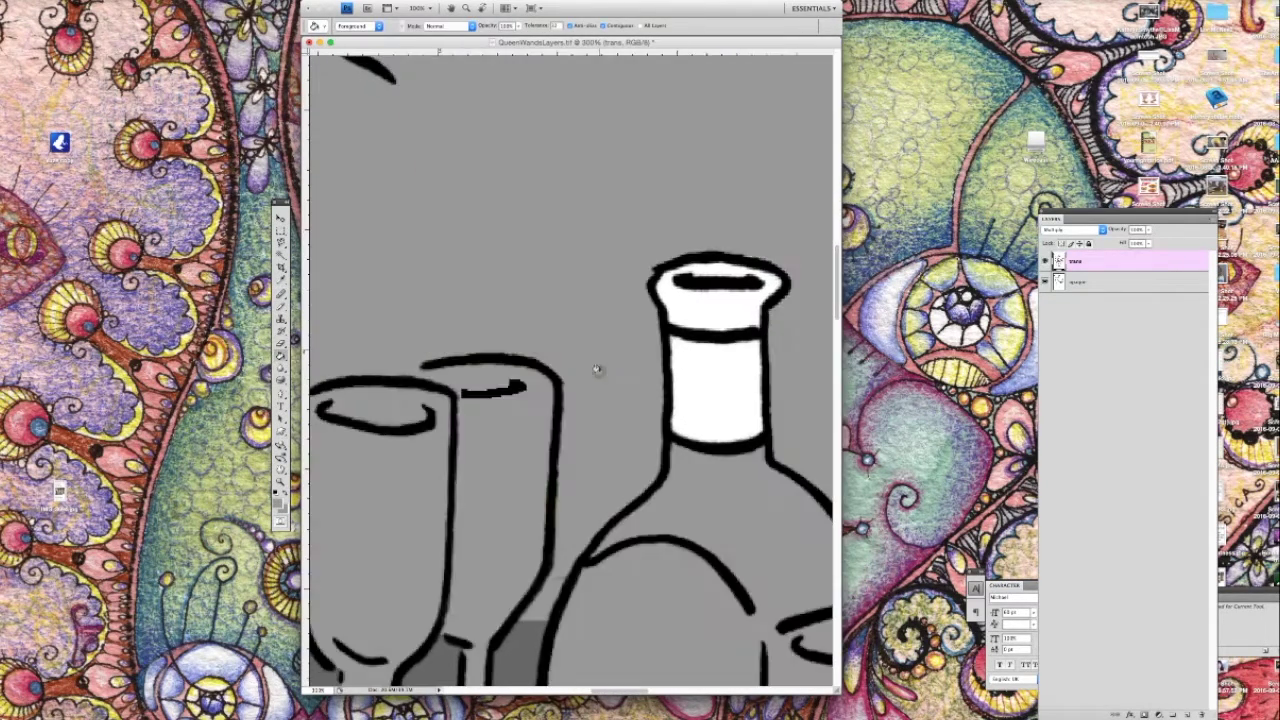
# Undo the leaked dress fills and close the gap between the rear wine glass and the bottle with the light gray Pencil.
pyautogui.press('super+z')
pyautogui.press('b')
pyautogui.moveTo(605, 512)
pyautogui.mouseDown()
pyautogui.moveTo(558, 478)
pyautogui.moveTo(577, 505)
pyautogui.mouseUp()
pyautogui.press('g')
pyautogui.click(574, 528)
pyautogui.press('super+z')
pyautogui.press('b')
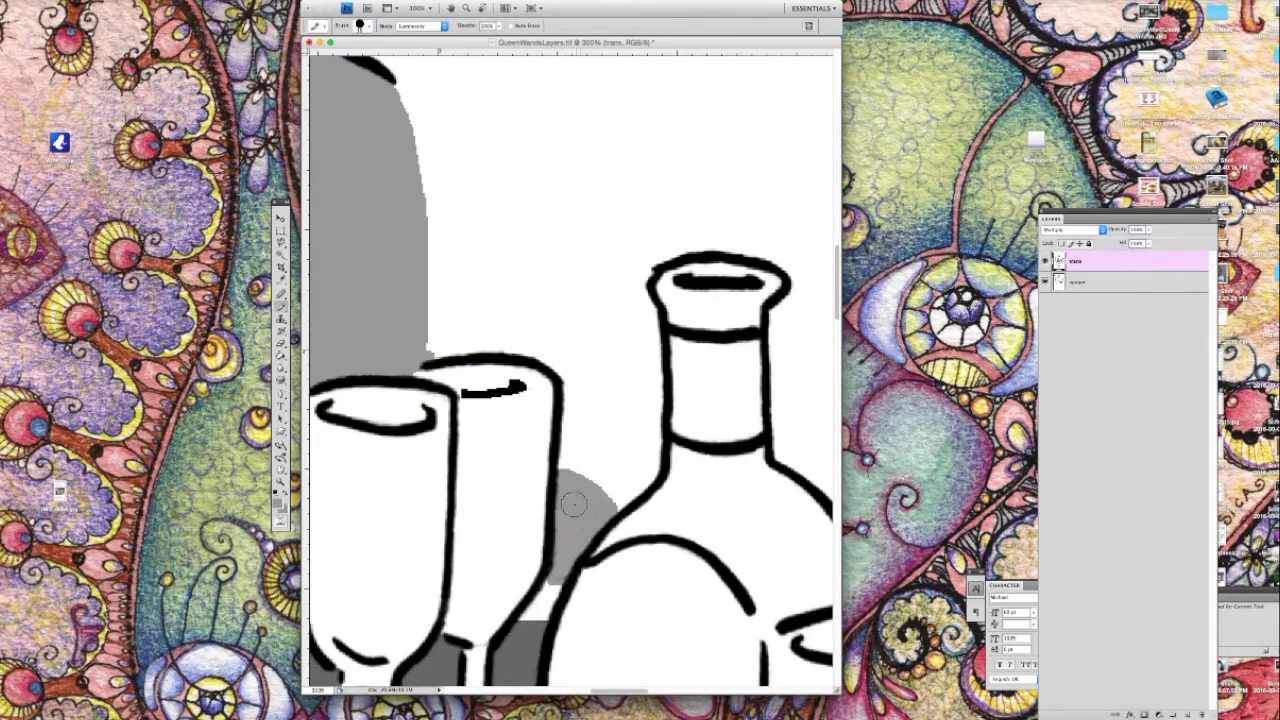
pyautogui.moveTo(526, 607)
pyautogui.mouseDown()
pyautogui.moveTo(560, 569)
pyautogui.moveTo(512, 561)
pyautogui.moveTo(540, 606)
pyautogui.moveTo(525, 610)
pyautogui.moveTo(560, 585)
pyautogui.mouseUp()
pyautogui.click(60, 1)
pyautogui.click(76, 22)
pyautogui.click(60, 1)
pyautogui.click(76, 22)
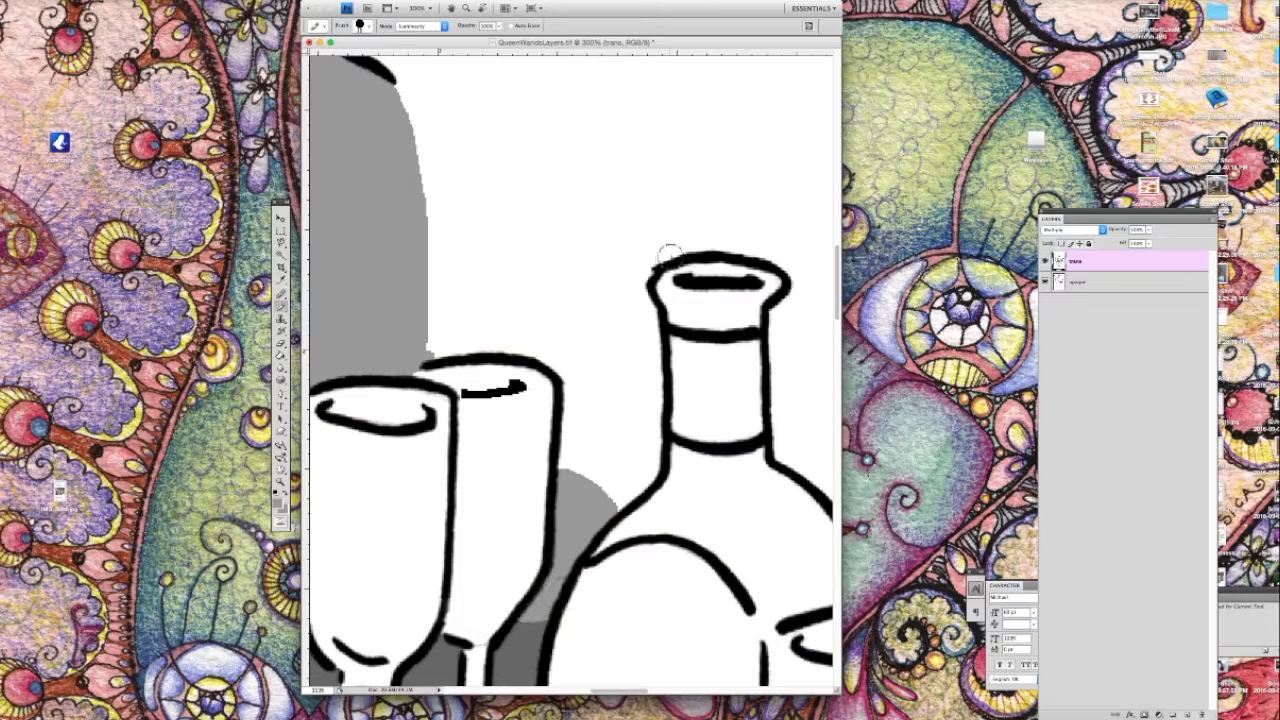
# Close more dress outline gaps around the glasses and bottle with the Pencil and try filling the dress areas.
pyautogui.scroll(5, 600, 320)
pyautogui.moveTo(392, 237); pyautogui.dragTo(725, 352)
pyautogui.click(281, 356)
pyautogui.click(490, 222)
pyautogui.hscroll(8, 474, 203)
pyautogui.click(281, 307)
pyautogui.moveTo(467, 291); pyautogui.dragTo(736, 470)
pyautogui.click(281, 356)
pyautogui.click(620, 350)
# Close the gaps at the table's back edge and the dress's waist with the Pencil and fill the upper queen's dress gray.
pyautogui.hscroll(6, 731, 340)
pyautogui.click(281, 307)
pyautogui.moveTo(565, 502); pyautogui.dragTo(702, 487)
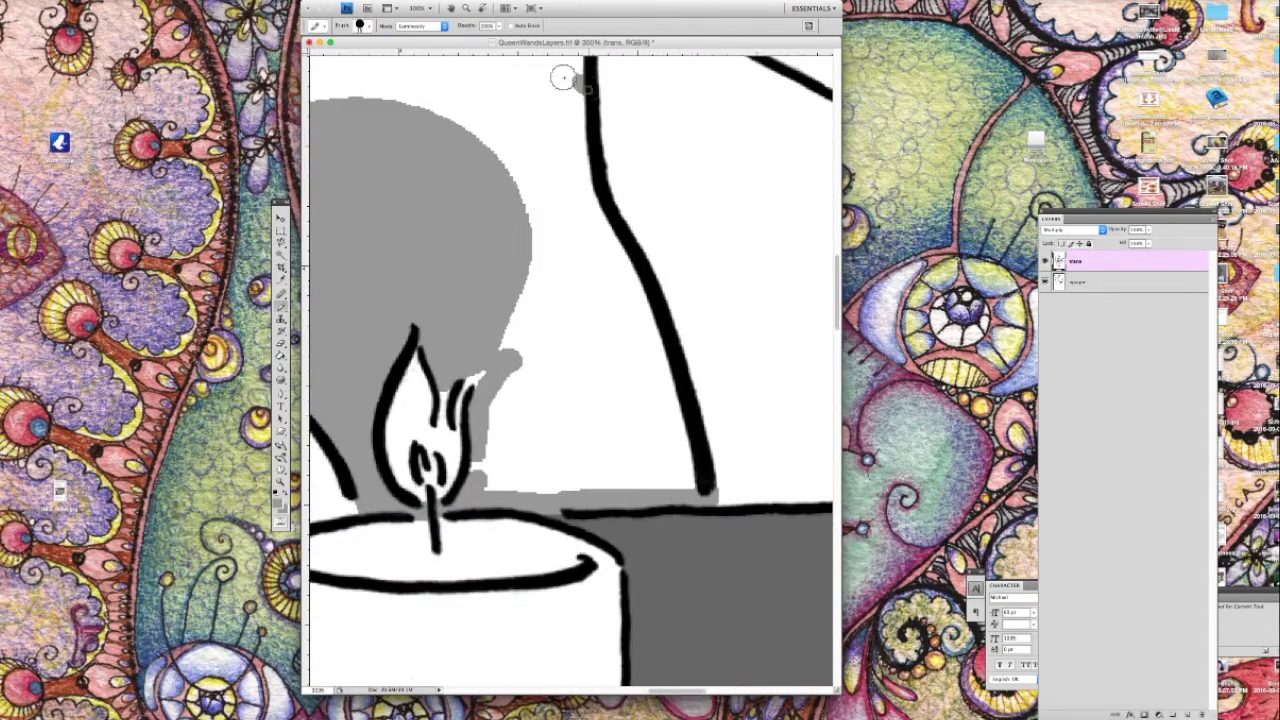
pyautogui.moveTo(588, 84); pyautogui.dragTo(478, 136)
pyautogui.click(281, 356)
pyautogui.click(566, 306)
pyautogui.press('super+minus')
pyautogui.press('super+minus')
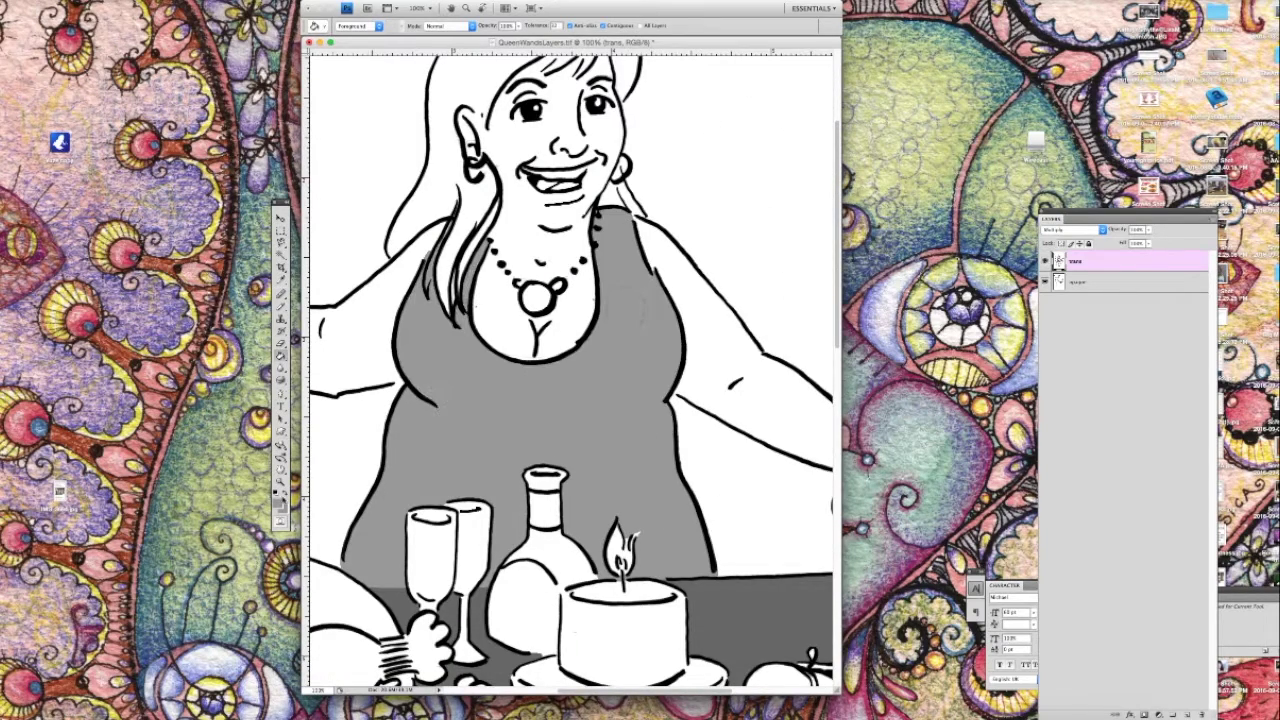
# Refill the upper queen's dress with a lighter gray.
pyautogui.press('b')
pyautogui.scroll(-5, 570, 370)
pyautogui.scroll(3, 570, 370)
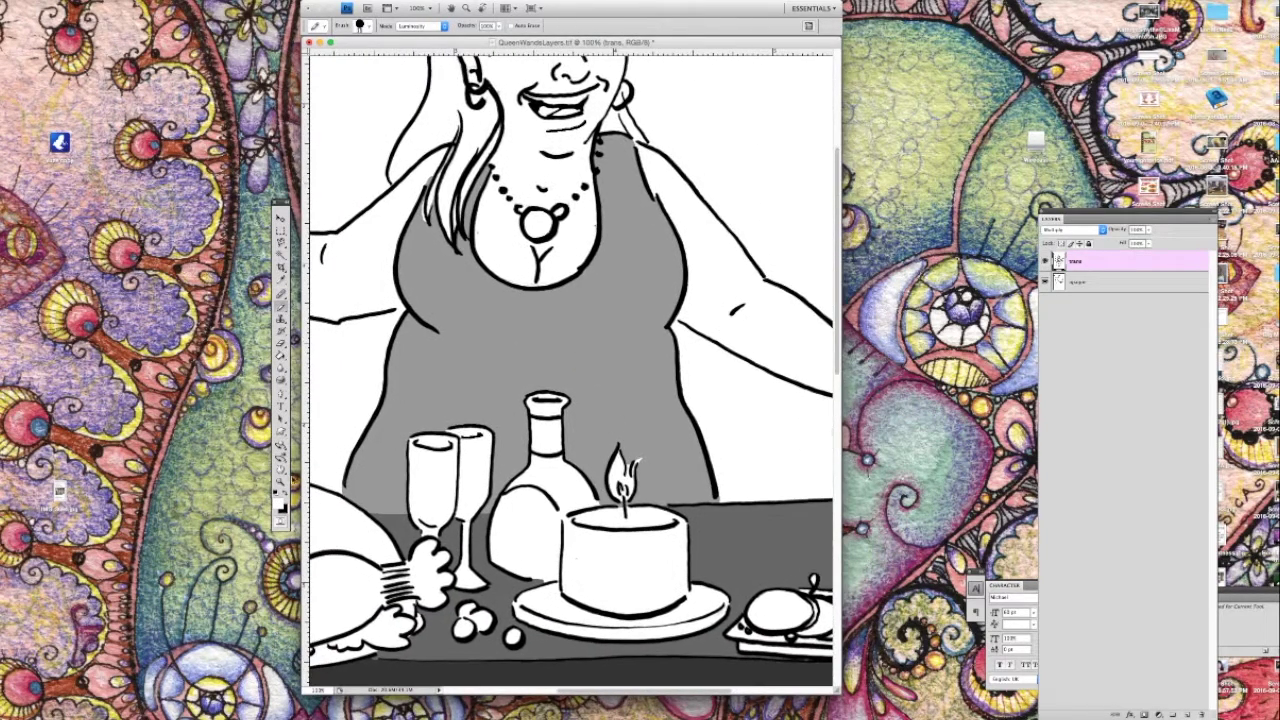
pyautogui.click(281, 356)
pyautogui.click(504, 338)
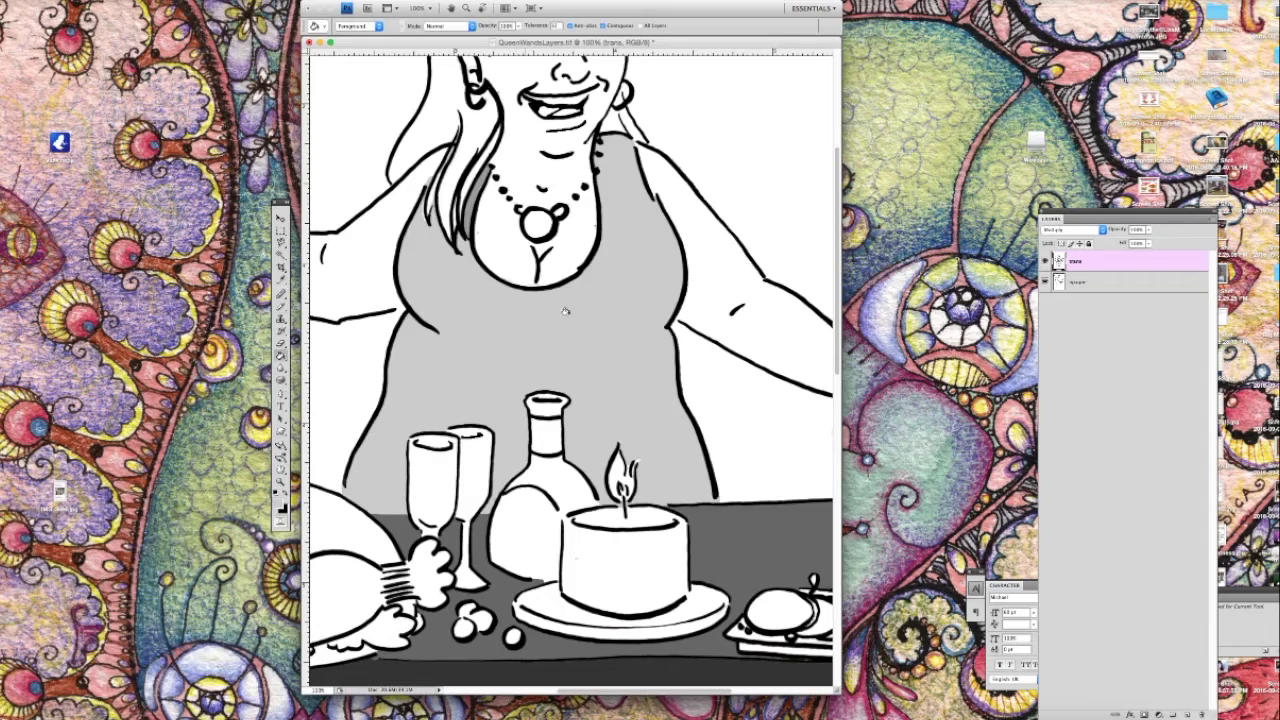
# On the trans layer, begin closing the upside-down queen's dress outline near the table edge with the lighter gray Pencil.
pyautogui.scroll(-10, 566, 309)
pyautogui.press('super+plus')
pyautogui.moveTo(510, 254); pyautogui.dragTo(676, 275)
pyautogui.press('b')
pyautogui.click(276, 495)
pyautogui.click(671, 329)
pyautogui.click(1086, 283)
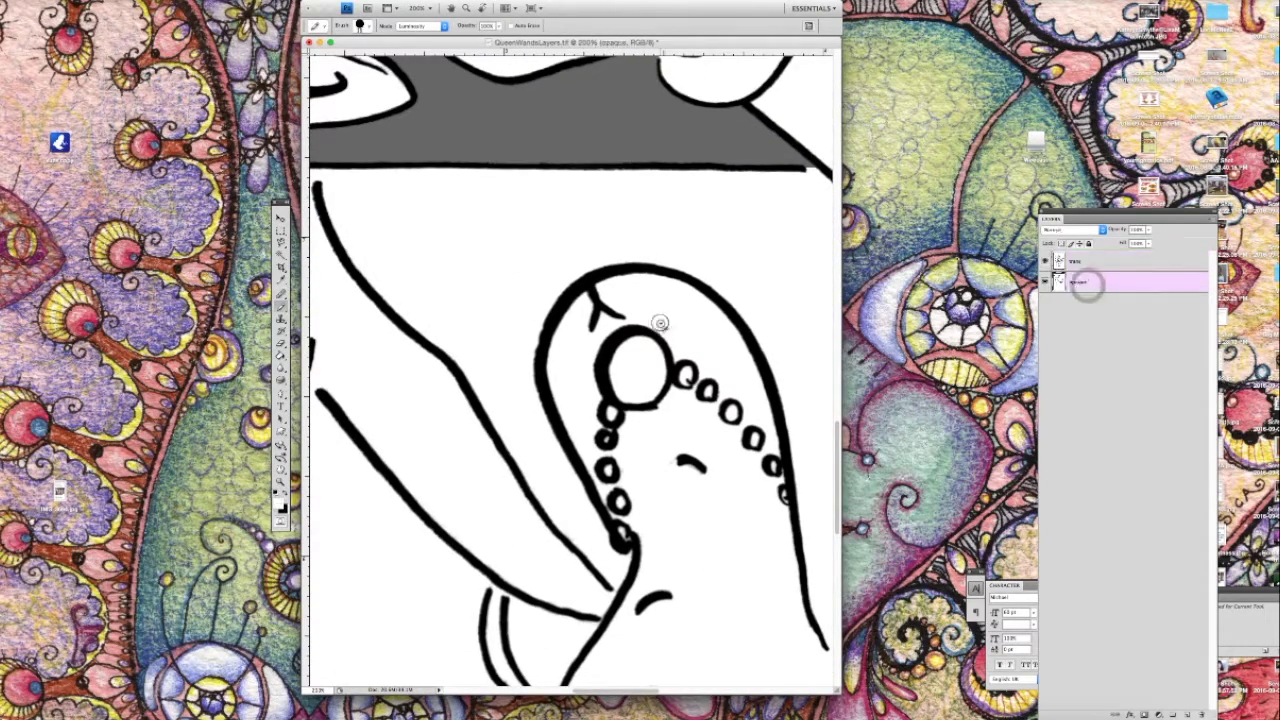
pyautogui.click(1085, 261)
pyautogui.moveTo(591, 241); pyautogui.dragTo(640, 386)
pyautogui.hscroll(-2, 620, 400)
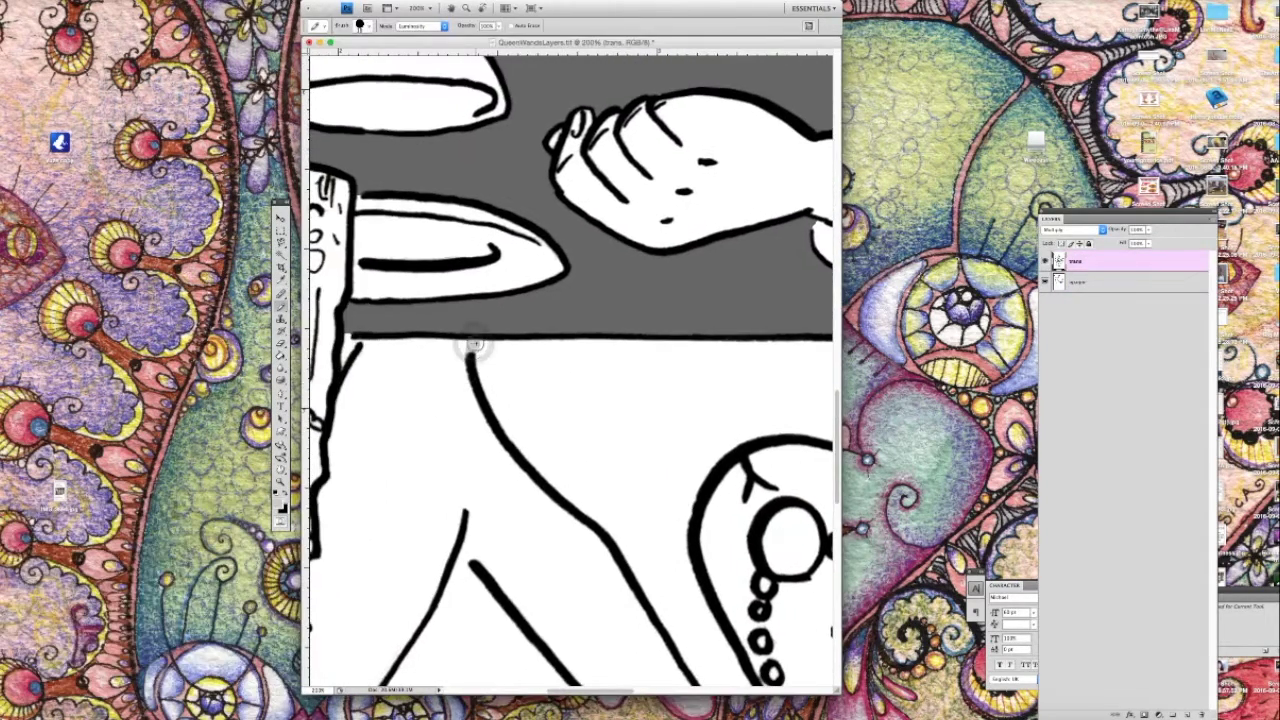
# Close the outline gaps beside the upside-down queen's neckline and sleeves with the Pencil, undoing stray strokes.
pyautogui.scroll(-4, 610, 410)
pyautogui.hscroll(7, 586, 425)
pyautogui.moveTo(586, 425); pyautogui.dragTo(610, 437)
pyautogui.moveTo(625, 279)
pyautogui.mouseDown()
pyautogui.moveTo(549, 446)
pyautogui.moveTo(556, 418)
pyautogui.mouseUp()
pyautogui.press('super+z')
pyautogui.moveTo(529, 574); pyautogui.dragTo(541, 457)
pyautogui.moveTo(543, 530)
pyautogui.mouseDown()
pyautogui.moveTo(543, 456)
pyautogui.moveTo(544, 534)
pyautogui.mouseUp()
pyautogui.press('super+z')
# Close the gap between the table edge and sleeve and fill the upside-down queen's dress with the lighter gray.
pyautogui.moveTo(449, 193)
pyautogui.mouseDown()
pyautogui.moveTo(571, 123)
pyautogui.moveTo(601, 126)
pyautogui.mouseUp()
pyautogui.press('g')
pyautogui.click(545, 188)
pyautogui.scroll(3, 600, 200)
pyautogui.hscroll(-5, 600, 200)
pyautogui.press('b')
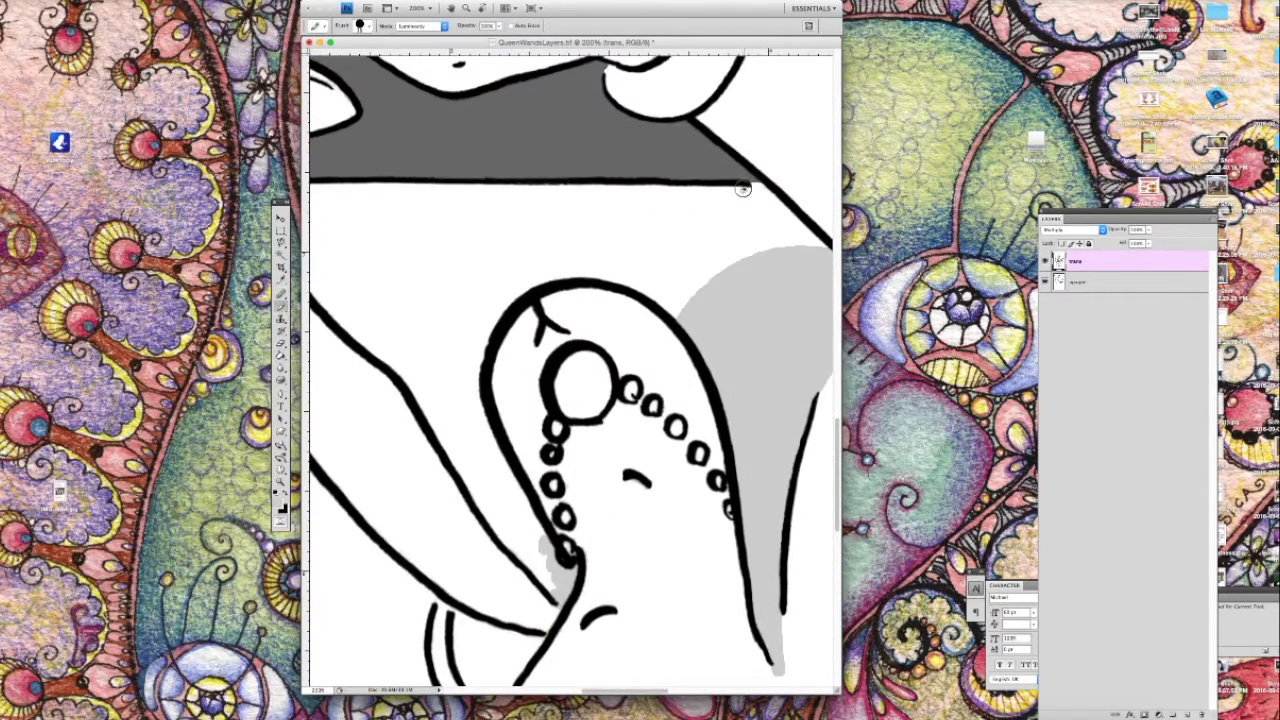
pyautogui.moveTo(756, 201); pyautogui.dragTo(741, 192)
pyautogui.press('g')
pyautogui.click(470, 264)
# Pick a medium gray, close the gap at the turkey's leg end with the Pencil and fill the turkey.
pyautogui.press('super+minus')
pyautogui.scroll(-3, 470, 264)
pyautogui.press('super+minus')
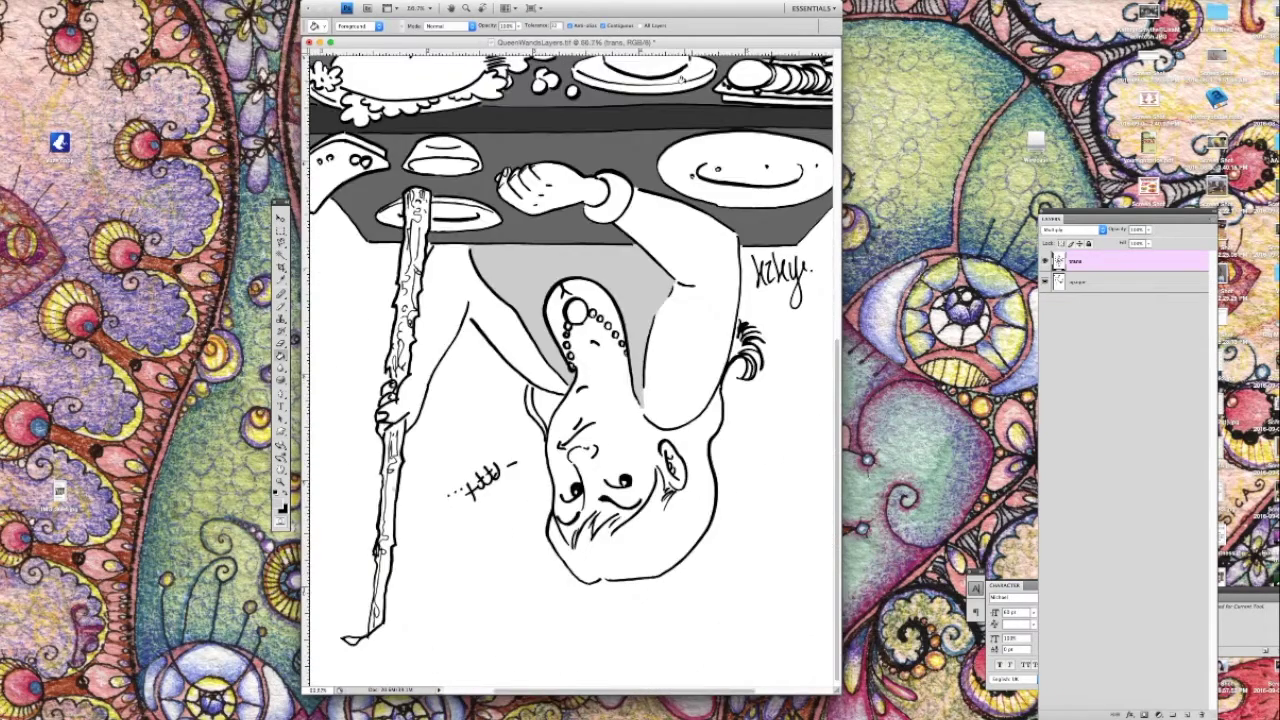
pyautogui.scroll(5, 584, 287)
pyautogui.press('super+plus')
pyautogui.scroll(-3, 631, 354)
pyautogui.click(278, 504)
pyautogui.press('Return')
pyautogui.press('b')
pyautogui.moveTo(582, 290); pyautogui.dragTo(585, 258)
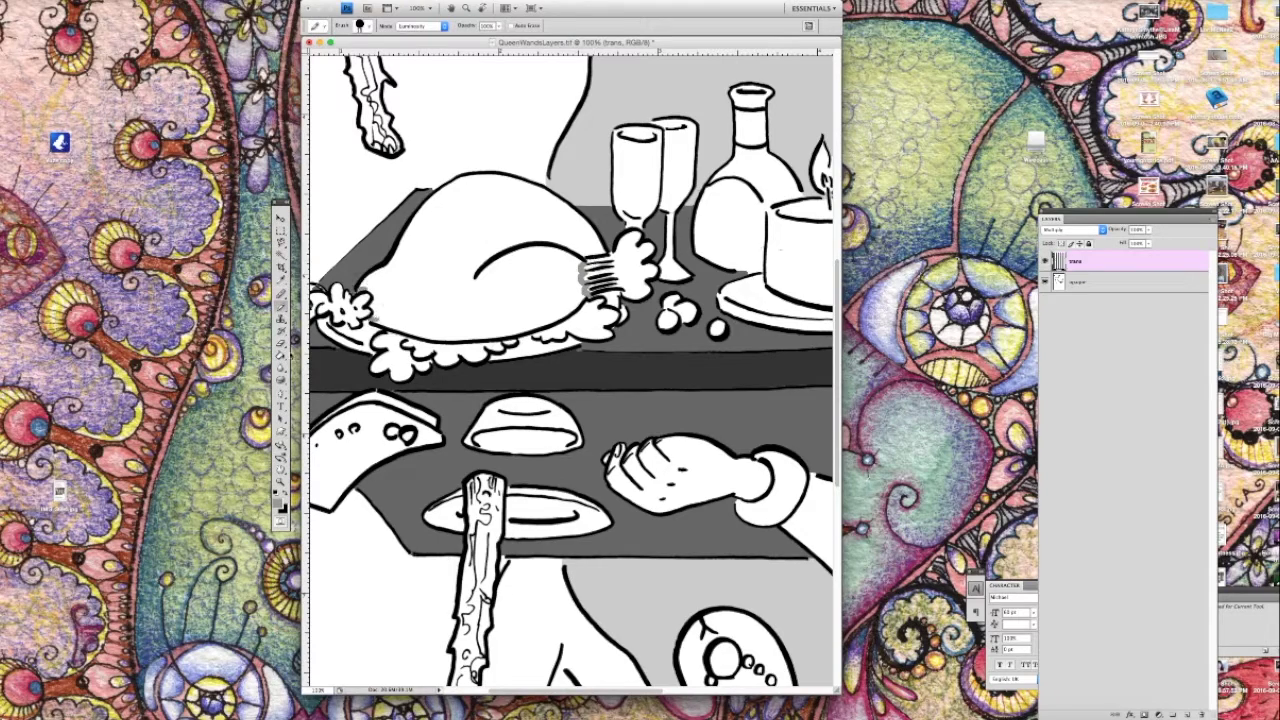
pyautogui.click(282, 356)
pyautogui.click(402, 300)
# Fill the bottle's neck band and rounded front shape and parts of the sliced food platter with medium gray.
pyautogui.moveTo(726, 223)
pyautogui.mouseDown()
pyautogui.moveTo(531, 237)
pyautogui.moveTo(568, 217)
pyautogui.mouseUp()
pyautogui.click(281, 296)
pyautogui.moveTo(566, 283); pyautogui.dragTo(546, 284)
pyautogui.click(283, 358)
pyautogui.click(542, 243)
pyautogui.click(558, 146)
pyautogui.moveTo(668, 279); pyautogui.dragTo(582, 284)
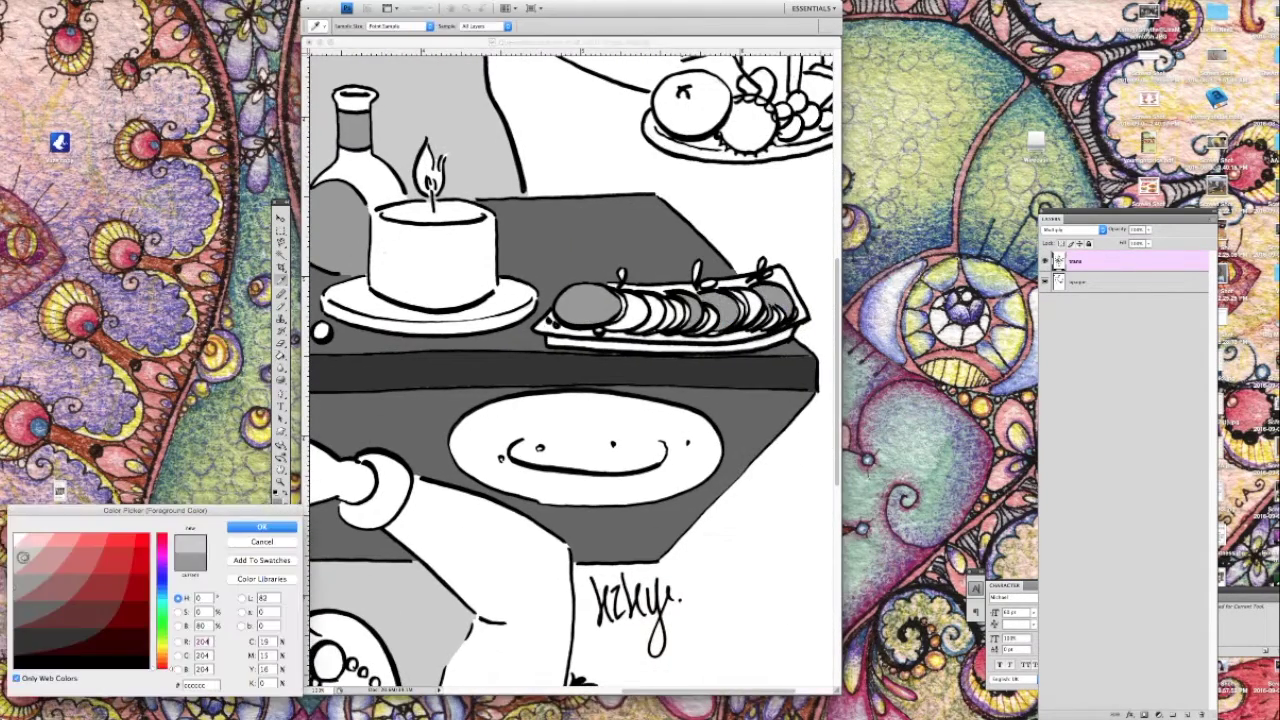
# Set the foreground color to cccccc, close the outline gaps at the candle's plate with the Pencil and fill the plate.
pyautogui.click(505, 302)
pyautogui.press('super+z')
pyautogui.moveTo(456, 261)
pyautogui.mouseDown()
pyautogui.moveTo(517, 237)
pyautogui.moveTo(543, 243)
pyautogui.mouseUp()
pyautogui.click(280, 294)
pyautogui.click(279, 507)
pyautogui.click(262, 526)
pyautogui.moveTo(438, 269); pyautogui.dragTo(457, 272)
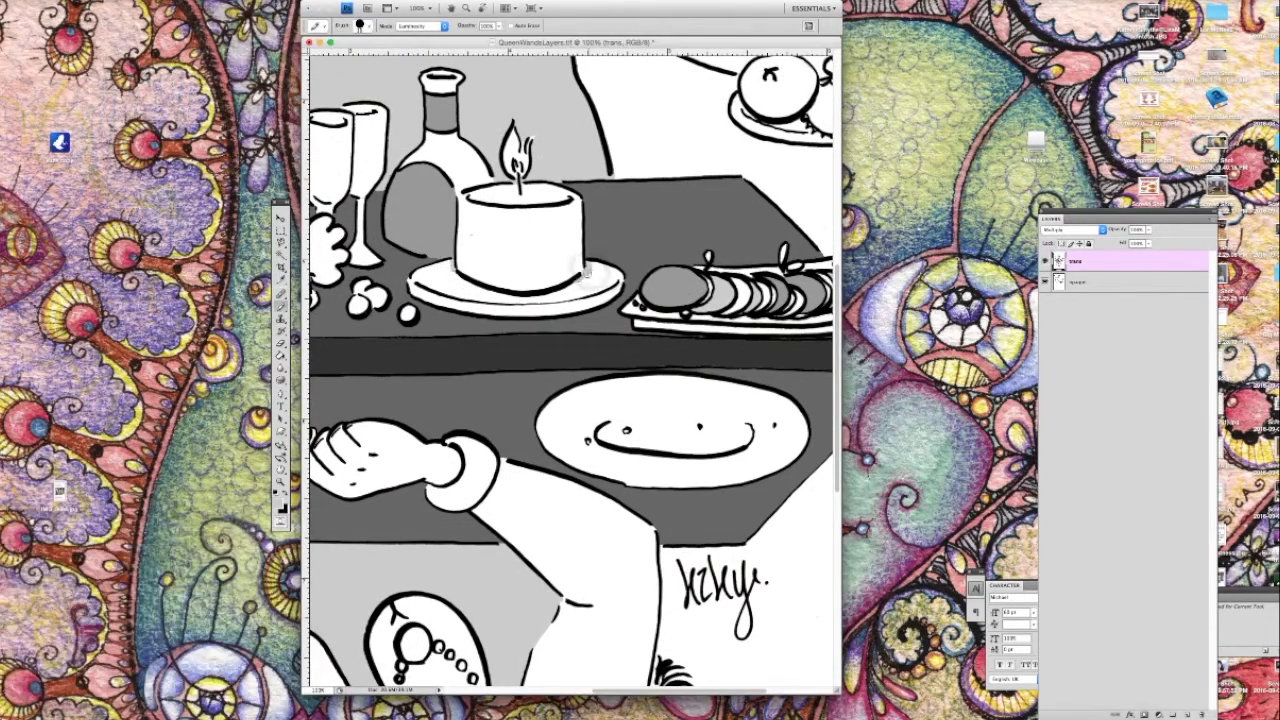
pyautogui.click(281, 356)
pyautogui.click(503, 301)
# Pick a darker gray and shade parts of the leafy garnish around the turkey.
pyautogui.hscroll(-8, 551, 243)
pyautogui.click(278, 504)
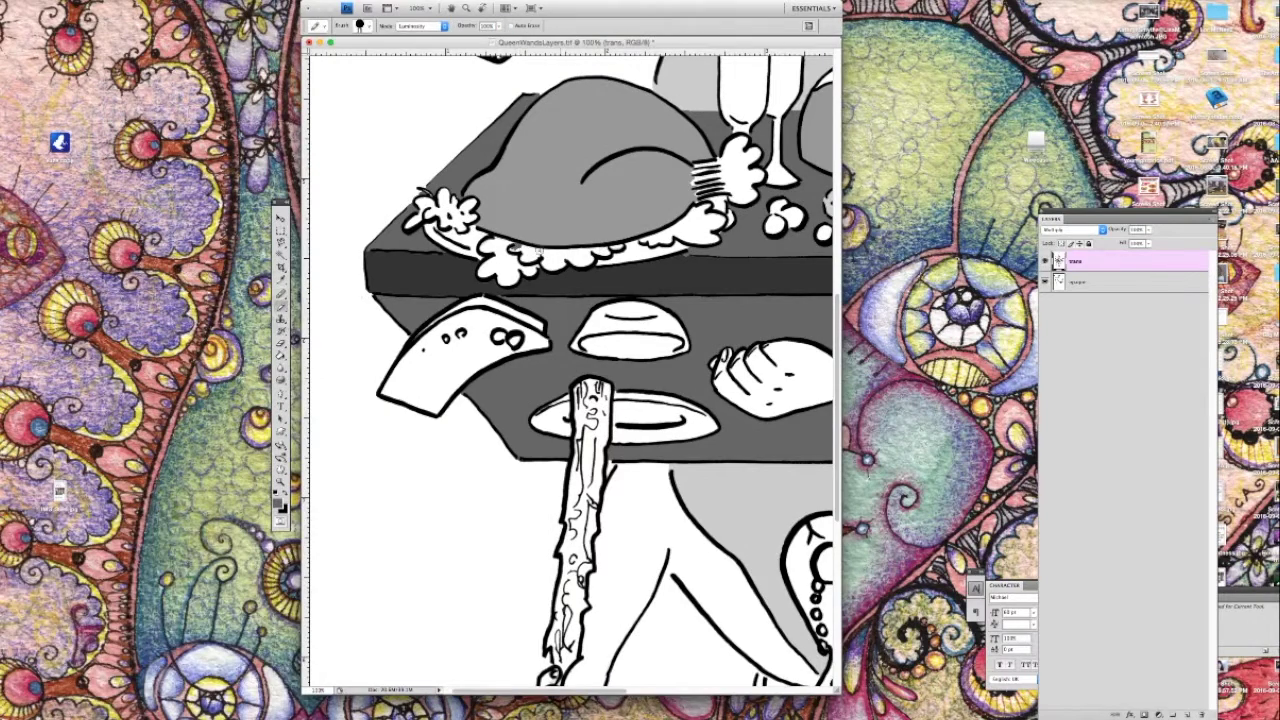
pyautogui.click(613, 247)
pyautogui.click(282, 307)
pyautogui.moveTo(428, 211); pyautogui.dragTo(463, 228)
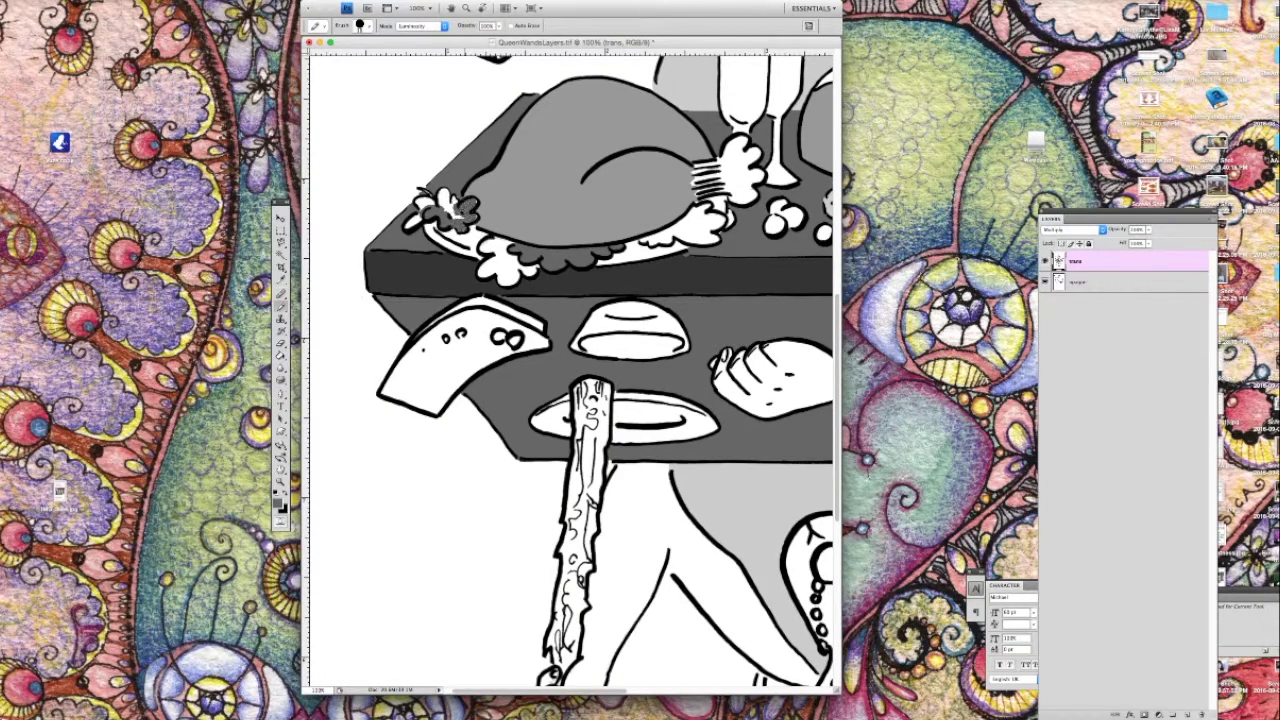
# Choose a lighter gray and fill the remaining leaves of the turkey's garnish.
pyautogui.click(278, 504)
pyautogui.click(17, 568)
pyautogui.click(260, 528)
pyautogui.click(281, 356)
pyautogui.click(418, 220)
pyautogui.click(507, 264)
pyautogui.click(700, 226)
# Fill the small round fruits, the plate behind the lower wand and both queens' bracelets with grays.
pyautogui.hscroll(10, 545, 265)
pyautogui.scroll(2, 560, 252)
pyautogui.hscroll(-9, 560, 240)
pyautogui.scroll(-5, 610, 270)
pyautogui.scroll(12, 600, 250)
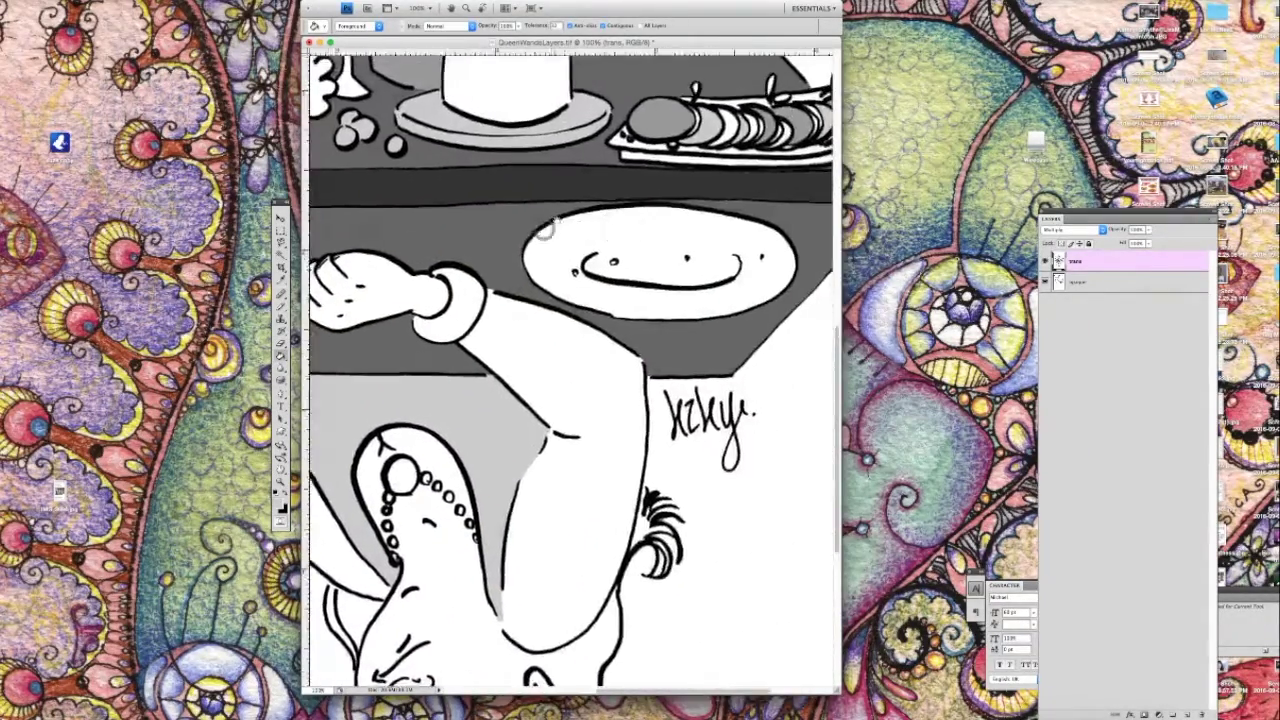
pyautogui.hscroll(-4, 575, 225)
pyautogui.scroll(-15, 560, 250)
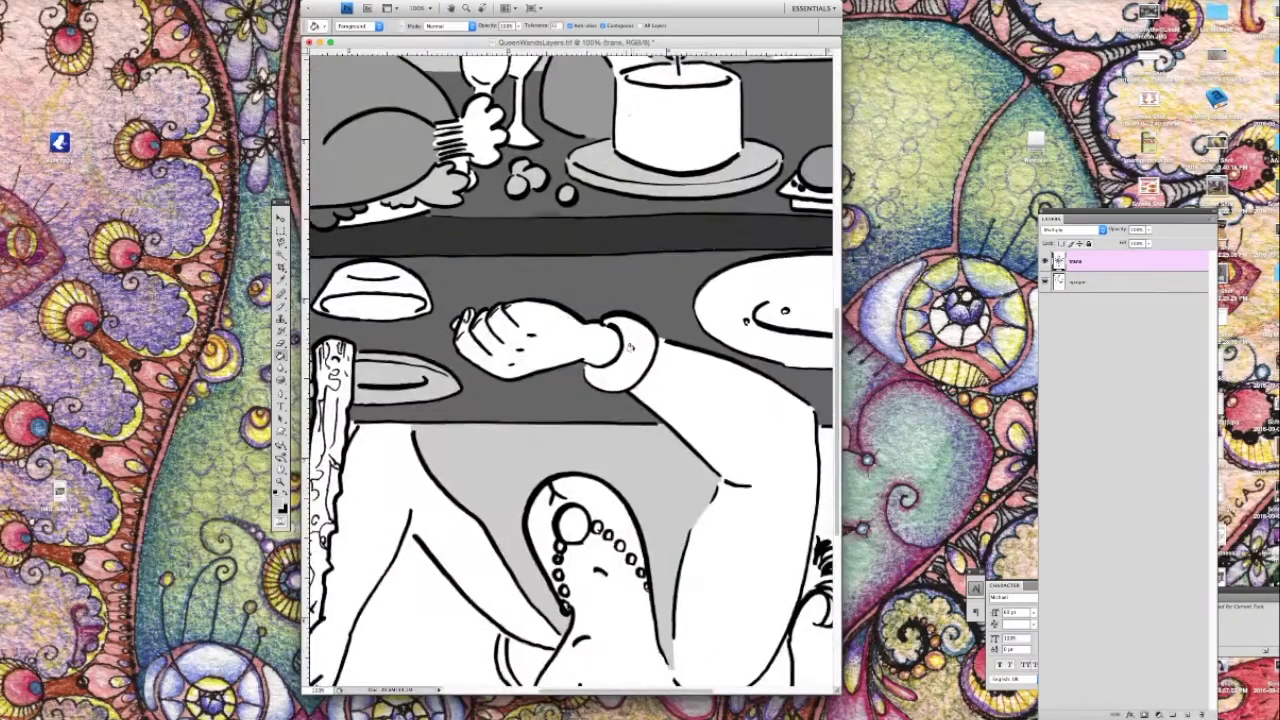
pyautogui.scroll(12, 490, 305)
pyautogui.press('super+minus')
pyautogui.press('super+minus')
pyautogui.scroll(4, 655, 403)
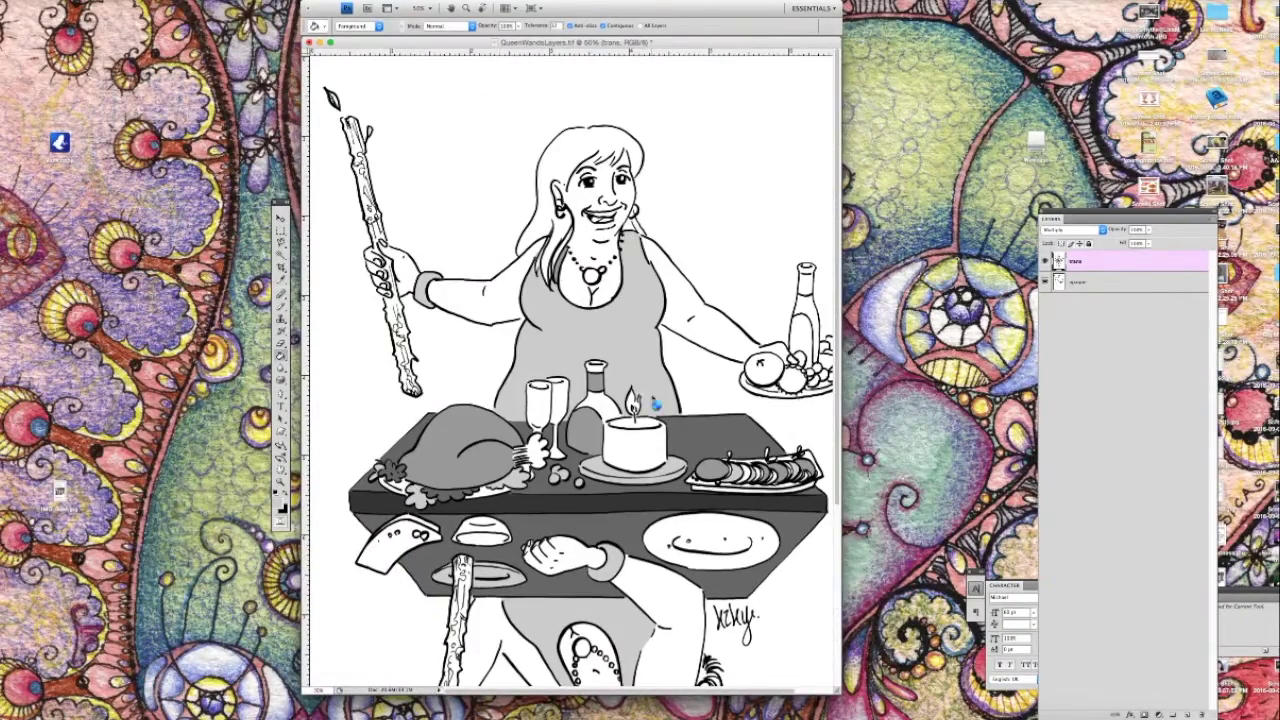
# Fill the upper queen's wand arm with dark gray and shade her hand and fingers around the wand.
pyautogui.click(935, 2)
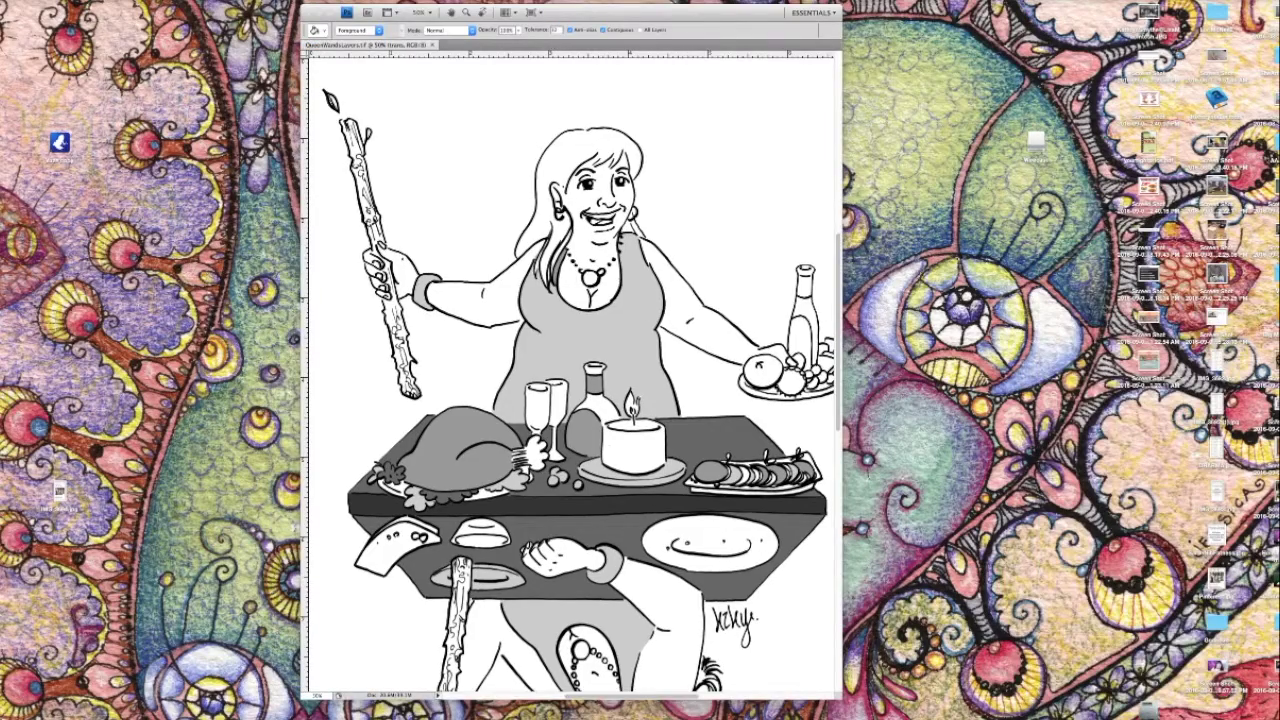
pyautogui.click(682, 12)
pyautogui.press('super+plus')
pyautogui.press('super+plus')
pyautogui.scroll(3, 651, 395)
pyautogui.hscroll(-3, 651, 395)
pyautogui.press('b')
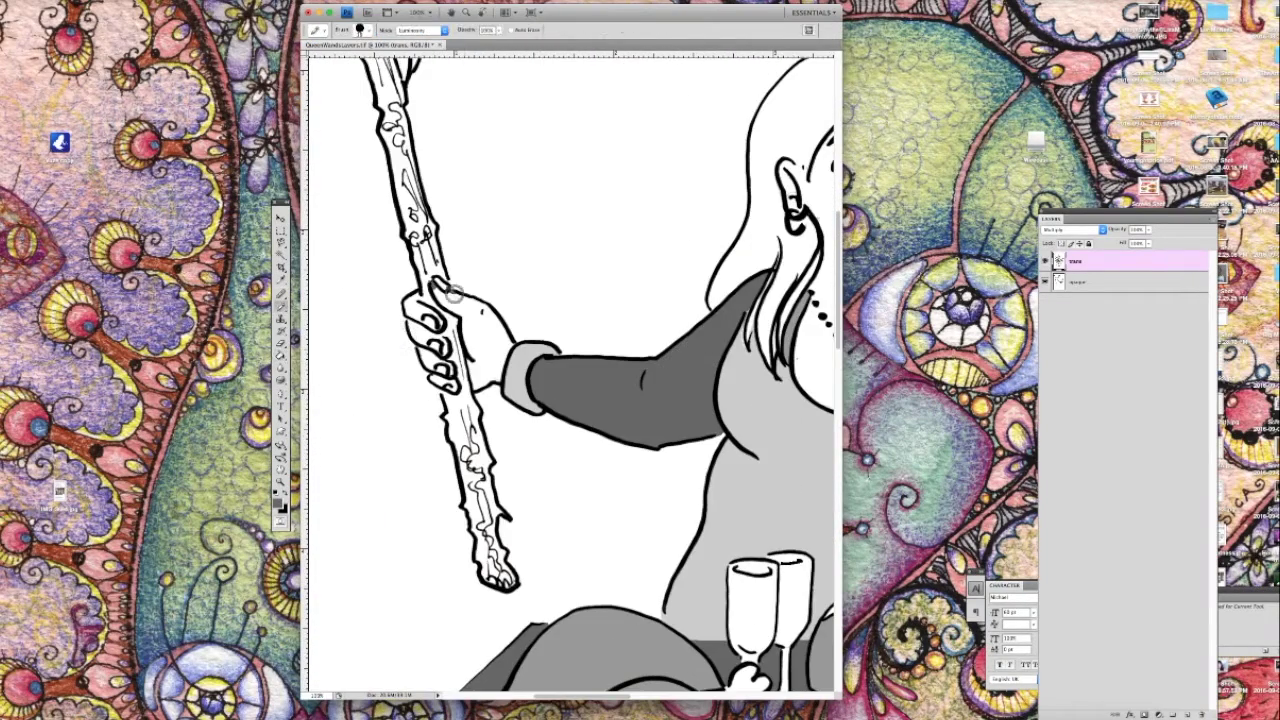
pyautogui.click(472, 335)
pyautogui.click(422, 312)
pyautogui.click(443, 341)
pyautogui.click(418, 337)
pyautogui.click(430, 359)
pyautogui.click(444, 379)
# Close the gaps in the upper queen's fringe with the dark gray Pencil and fill her face and chest.
pyautogui.hscroll(5, 571, 374)
pyautogui.press('g')
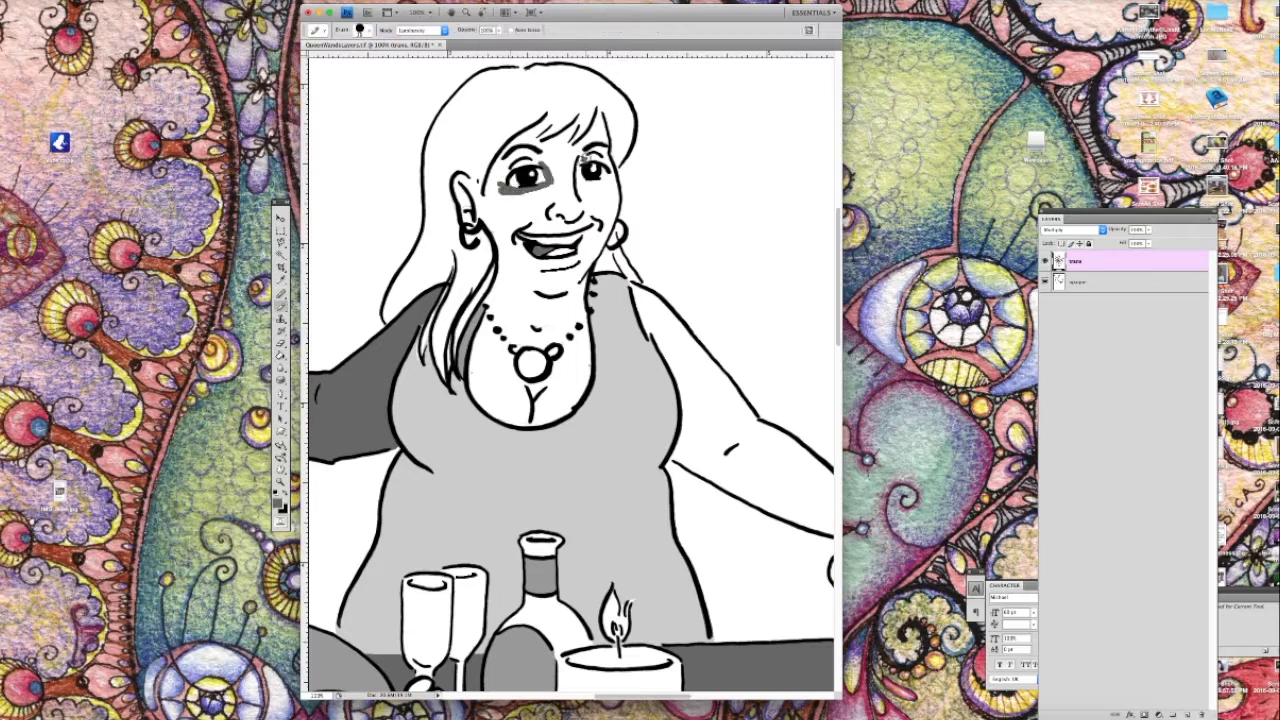
pyautogui.moveTo(574, 130); pyautogui.dragTo(537, 134)
pyautogui.press('g')
pyautogui.click(492, 358)
pyautogui.press('super+z')
pyautogui.click(492, 358)
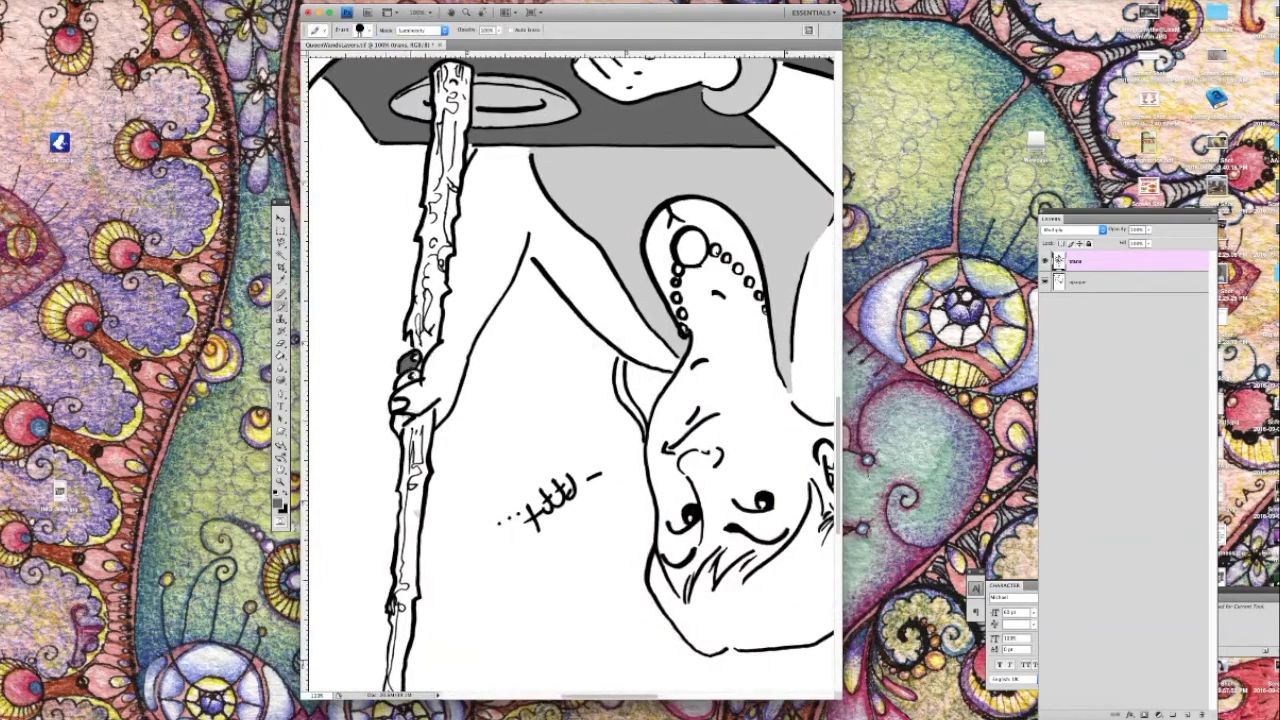
# Shade the upside-down queen's wand hand with the dark gray Pencil, close the arm outline gaps and fill both arms.
pyautogui.moveTo(402, 374); pyautogui.dragTo(418, 384)
pyautogui.moveTo(398, 394); pyautogui.dragTo(445, 416)
pyautogui.moveTo(536, 268); pyautogui.dragTo(483, 322)
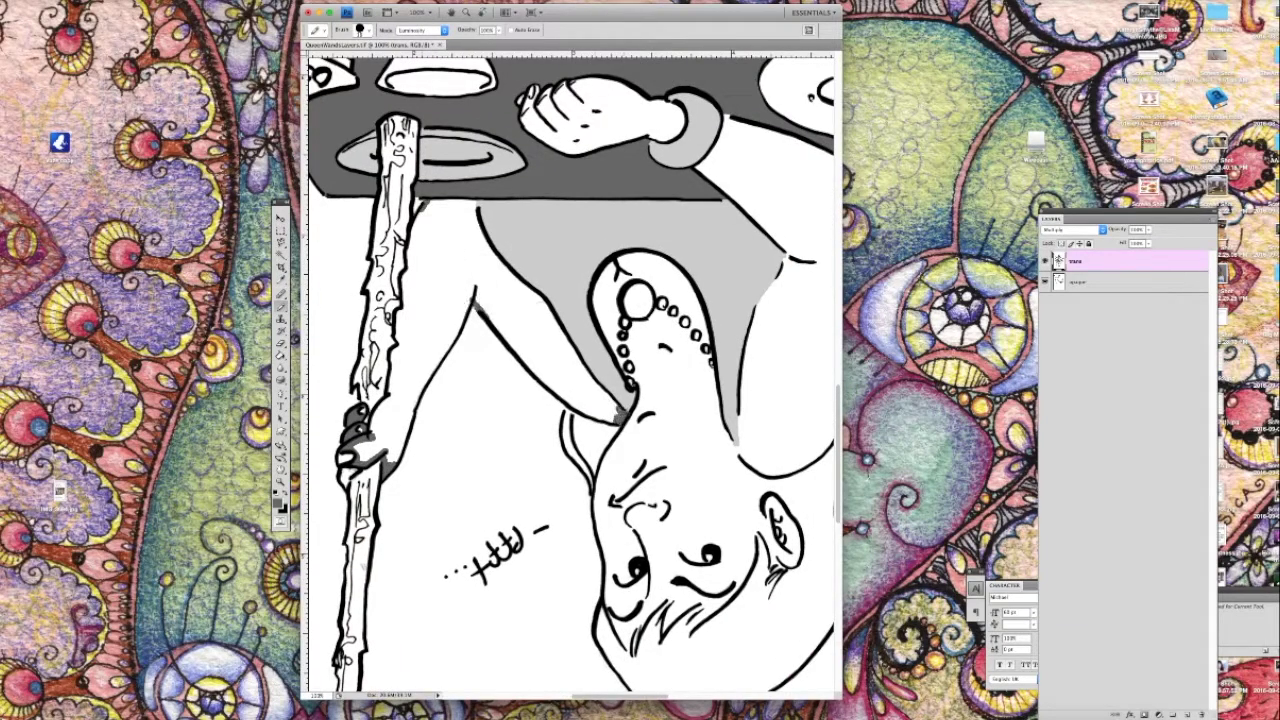
pyautogui.click(281, 355)
pyautogui.click(447, 265)
pyautogui.scroll(5, 570, 370)
pyautogui.hscroll(5, 570, 370)
pyautogui.click(468, 250)
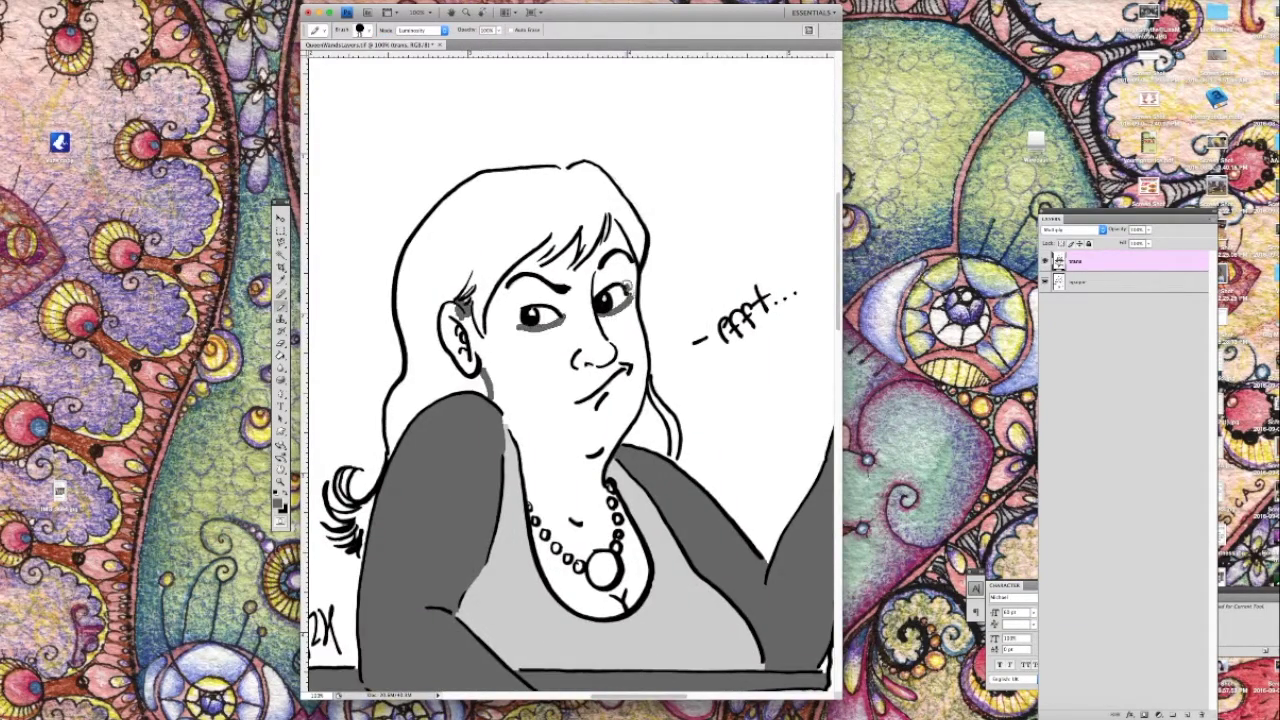
# Close the fringe, ear and neck gaps on the second queen with the Pencil and fill her face dark gray.
pyautogui.moveTo(550, 242); pyautogui.dragTo(532, 266)
pyautogui.moveTo(560, 276); pyautogui.dragTo(587, 269)
pyautogui.moveTo(608, 218)
pyautogui.mouseDown()
pyautogui.moveTo(630, 254)
pyautogui.moveTo(606, 250)
pyautogui.mouseUp()
pyautogui.click(281, 355)
pyautogui.click(281, 306)
pyautogui.moveTo(508, 436); pyautogui.dragTo(505, 415)
pyautogui.moveTo(454, 308)
pyautogui.mouseDown()
pyautogui.moveTo(472, 368)
pyautogui.moveTo(490, 378)
pyautogui.mouseUp()
pyautogui.click(284, 354)
pyautogui.click(570, 350)
# Close a remaining outline gap with the Pencil and fill the leftover skin areas with dark gray, undoing fills that leak.
pyautogui.scroll(-5, 570, 370)
pyautogui.click(497, 171)
pyautogui.hotkey('ctrl', 'z')
pyautogui.click(447, 302)
pyautogui.click(281, 306)
pyautogui.moveTo(391, 440)
pyautogui.mouseDown()
pyautogui.moveTo(386, 496)
pyautogui.moveTo(352, 470)
pyautogui.mouseUp()
pyautogui.hscroll(5, 500, 400)
pyautogui.click(281, 355)
pyautogui.click(535, 346)
pyautogui.hotkey('ctrl', 'z')
pyautogui.click(541, 348)
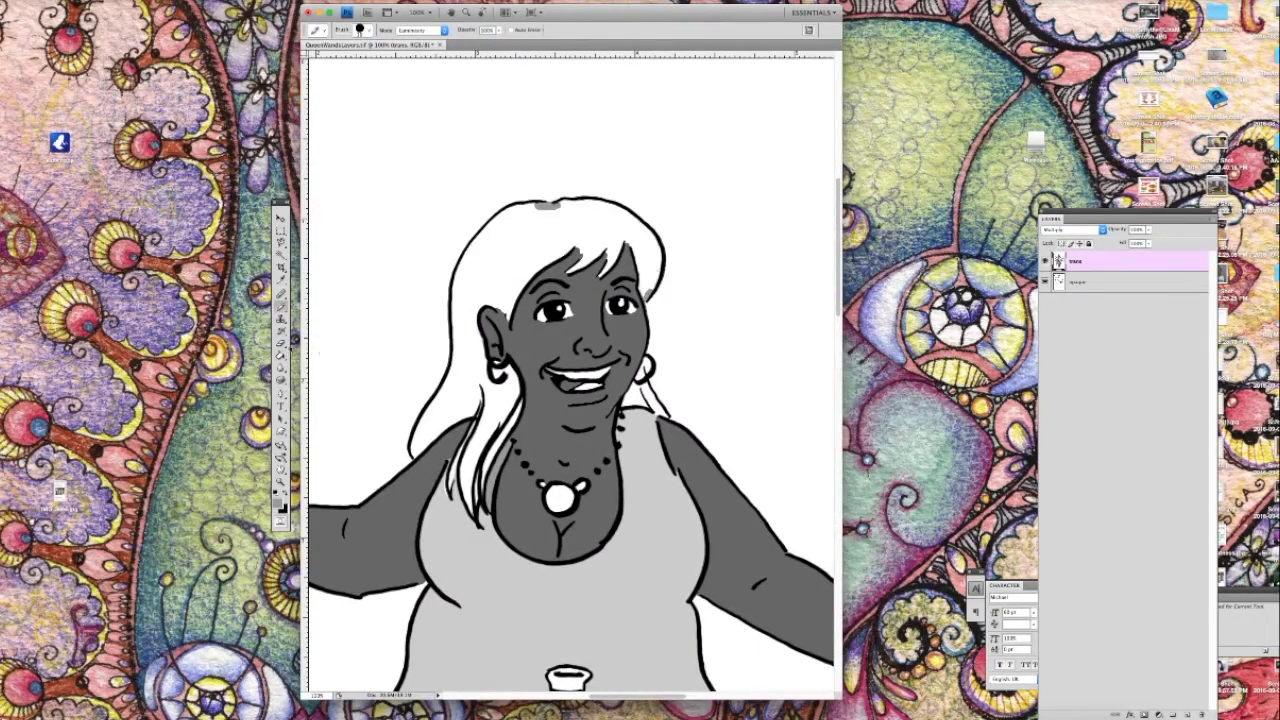
# Fill the smiling queen's hair with medium gray, touch up the leftover strands with the Pencil, and save the file.
pyautogui.click(282, 356)
pyautogui.click(478, 290)
pyautogui.click(282, 307)
pyautogui.moveTo(512, 405); pyautogui.dragTo(488, 480)
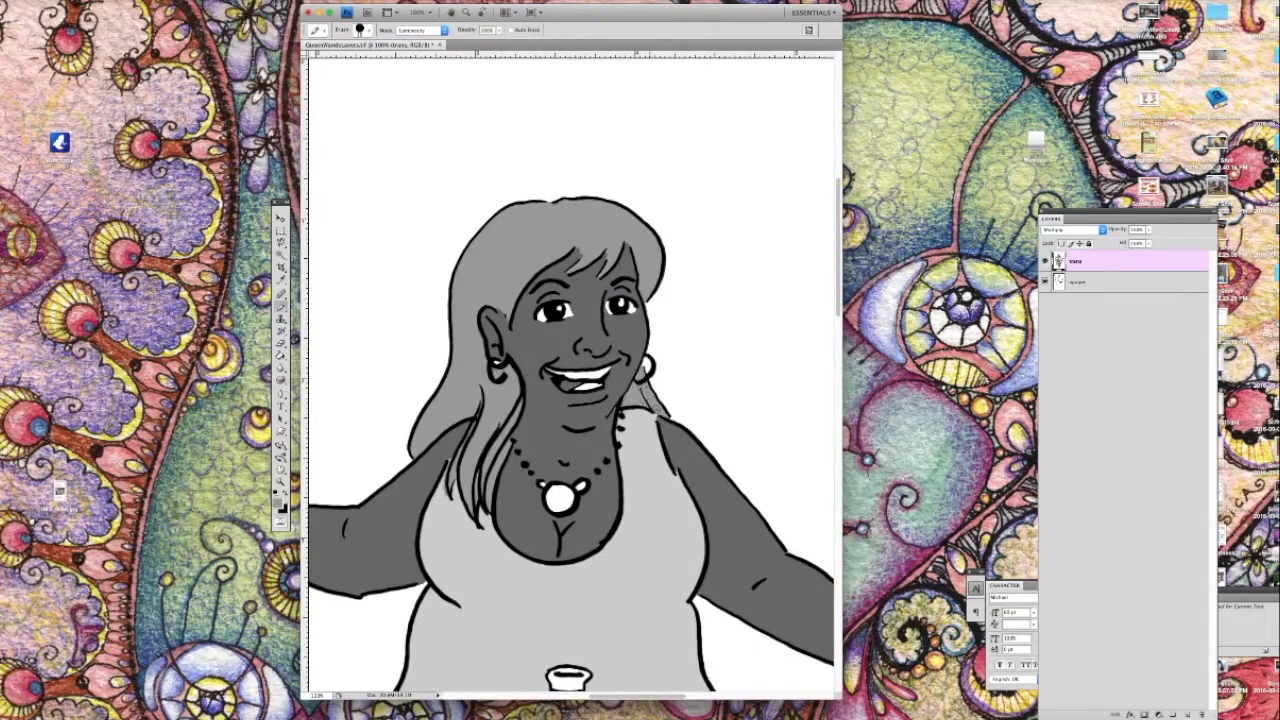
pyautogui.press('super+minus')
pyautogui.press('super+minus')
pyautogui.scroll(-3, 646, 437)
pyautogui.press('super+s')
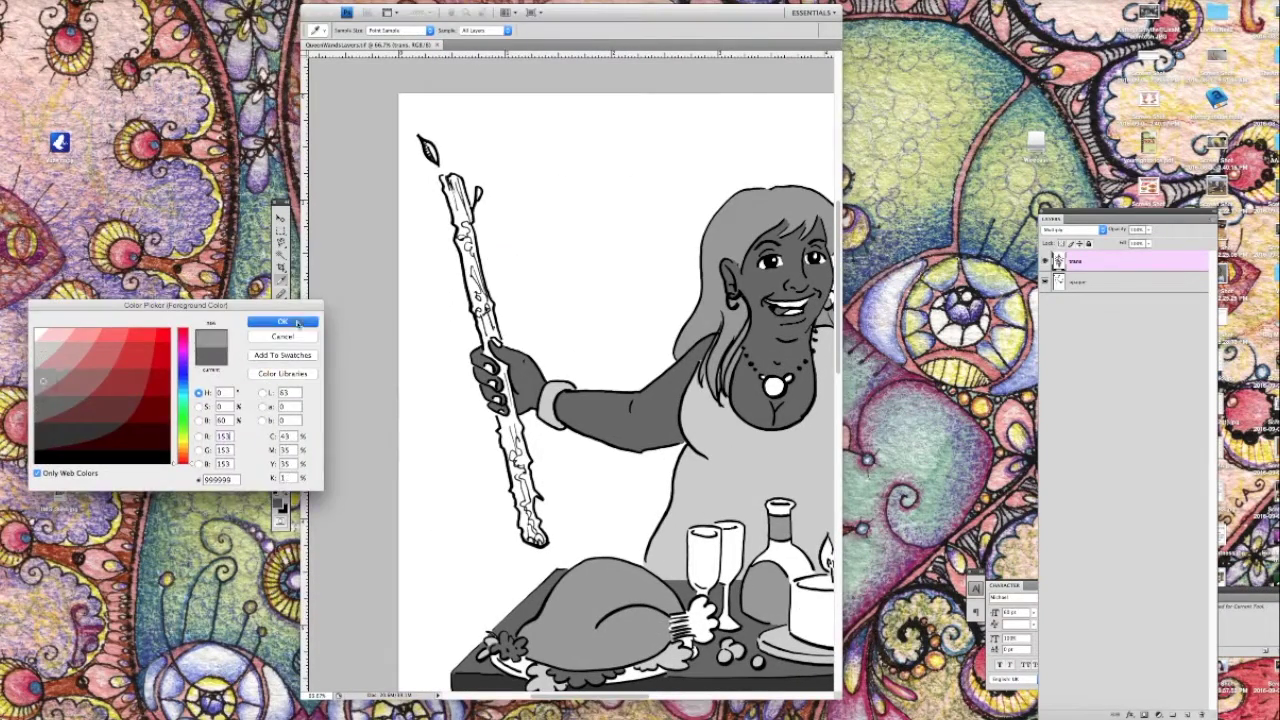
# Set the foreground color to 999999 and shade the smiling queen's wand above and below her hand with the Pencil.
pyautogui.click(286, 324)
pyautogui.moveTo(464, 236); pyautogui.dragTo(484, 314)
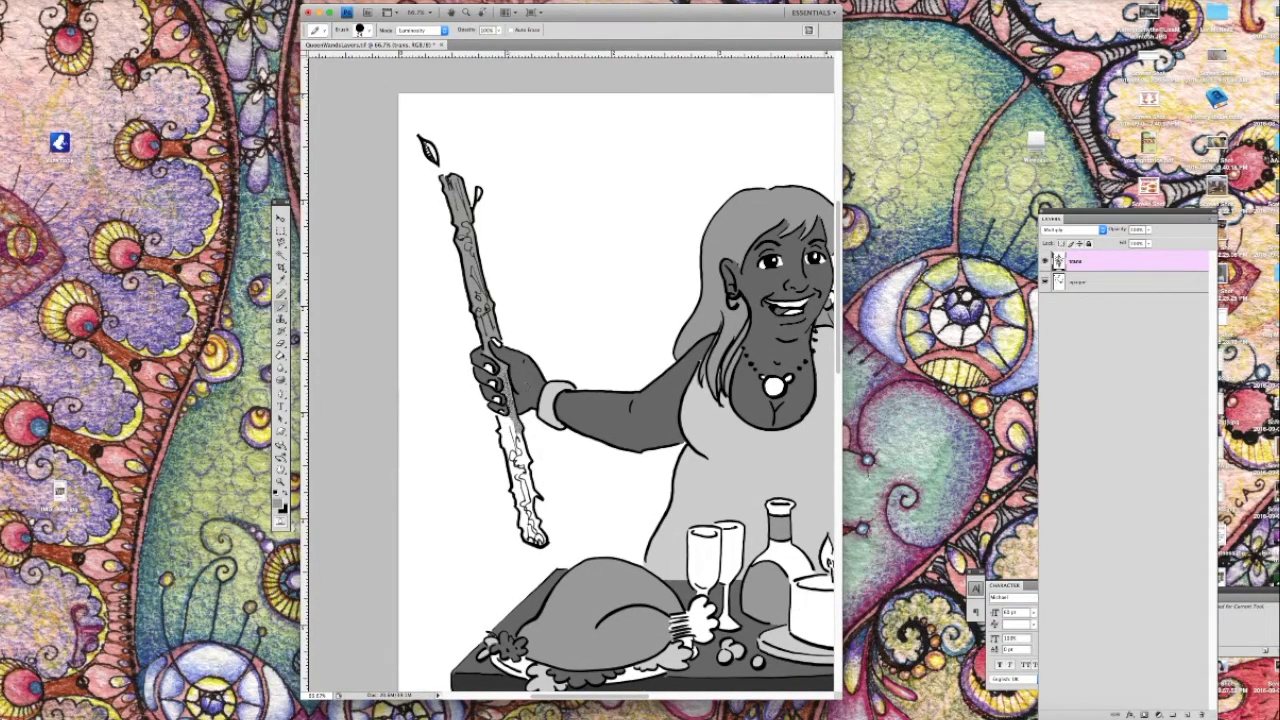
pyautogui.moveTo(509, 404); pyautogui.dragTo(528, 496)
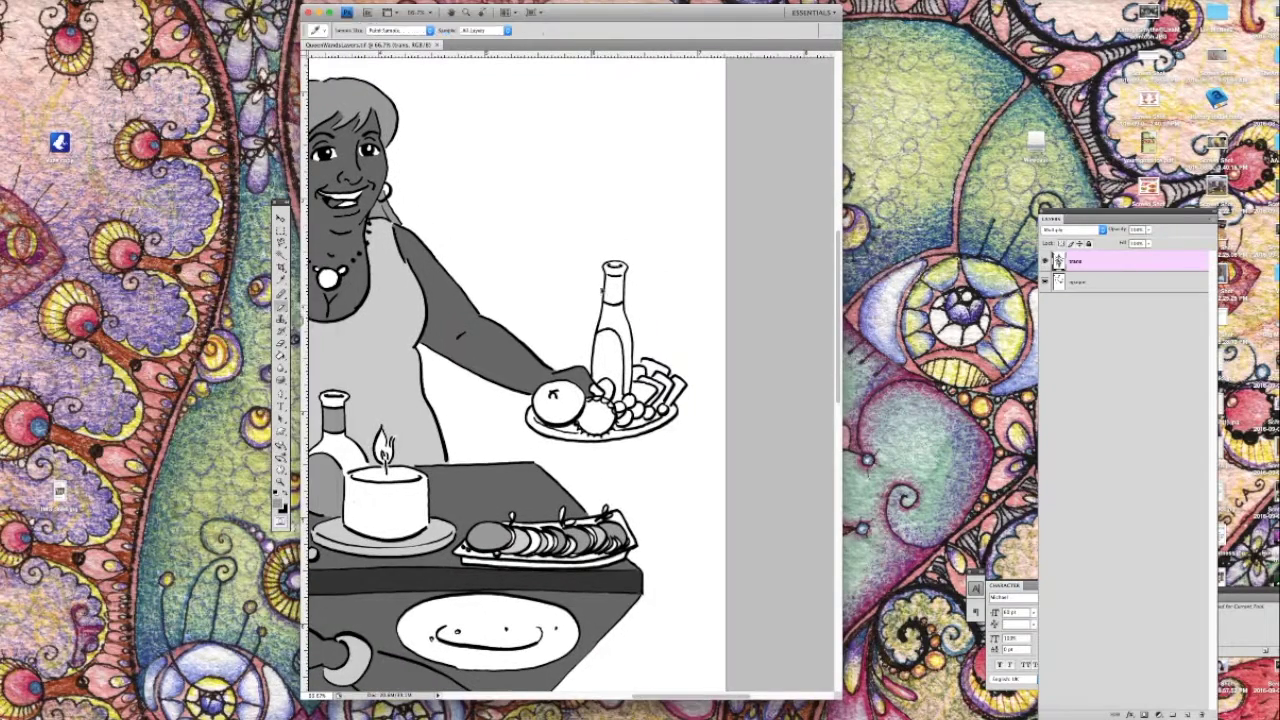
# Shade the bottle on the smiling queen's hand-held platter, filling its neck and body with different grays and penciling its top.
pyautogui.press('g')
pyautogui.click(614, 290)
pyautogui.press('b')
pyautogui.press('g')
pyautogui.keyDown('alt'); pyautogui.click(600, 580); pyautogui.keyUp('alt')
pyautogui.click(624, 336)
pyautogui.press('b')
pyautogui.moveTo(621, 269); pyautogui.dragTo(612, 263)
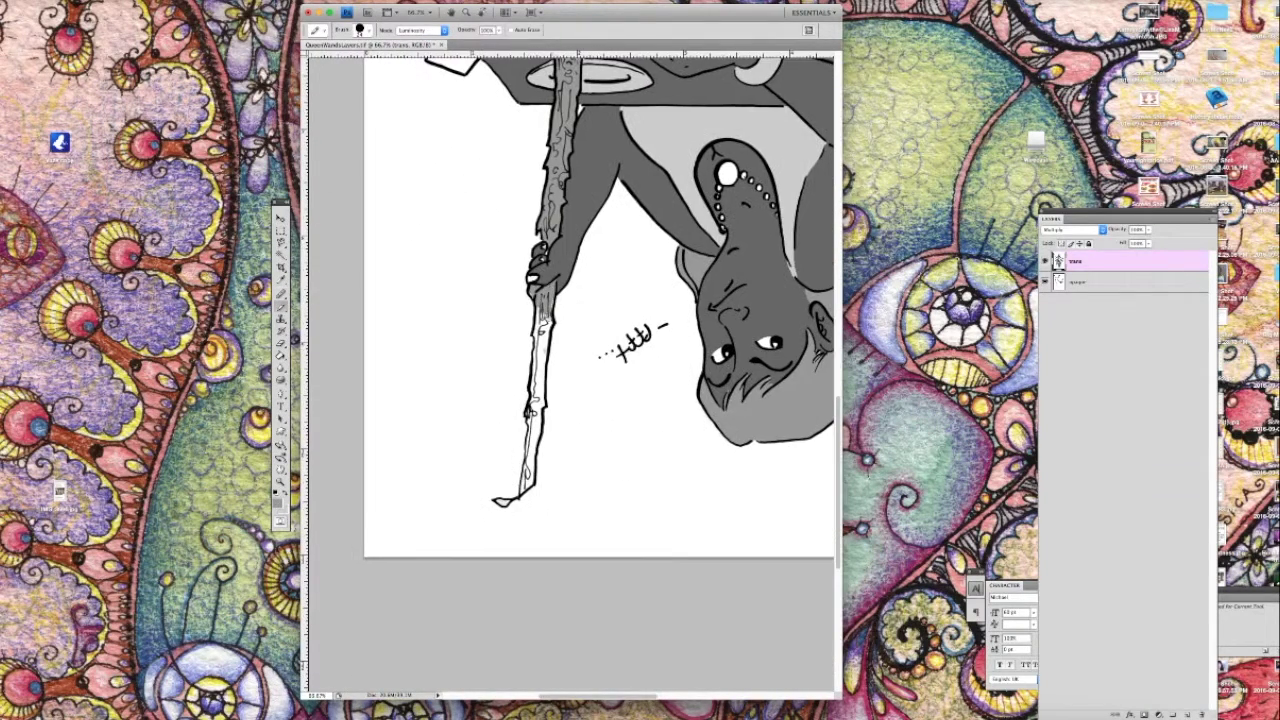
# Shade the remaining part of the upside-down queen's wand with the gray Pencil and save the file.
pyautogui.moveTo(545, 312); pyautogui.dragTo(523, 492)
pyautogui.hscroll(4, 570, 370)
pyautogui.press('super+s')
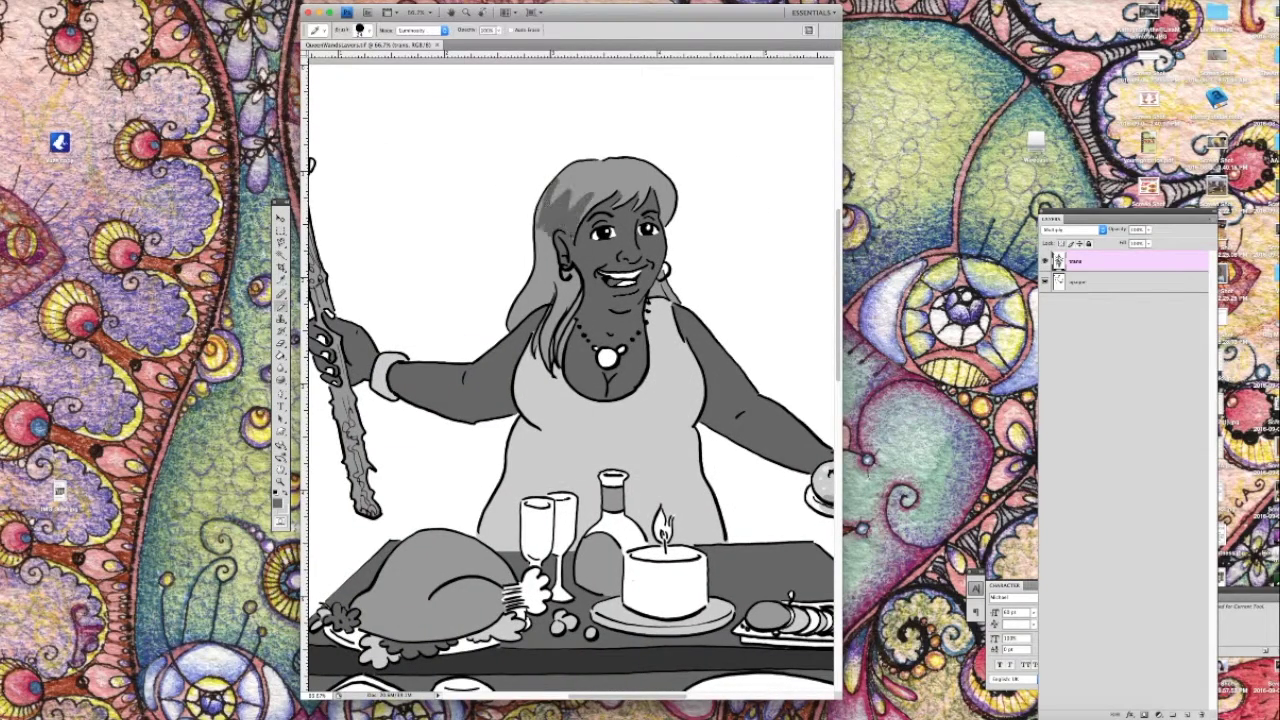
# Paint darker gray strands through the smiling queen's hair with the Pencil, leaving medium gray highlights.
pyautogui.moveTo(532, 220)
pyautogui.mouseDown()
pyautogui.moveTo(560, 330)
pyautogui.moveTo(558, 272)
pyautogui.mouseUp()
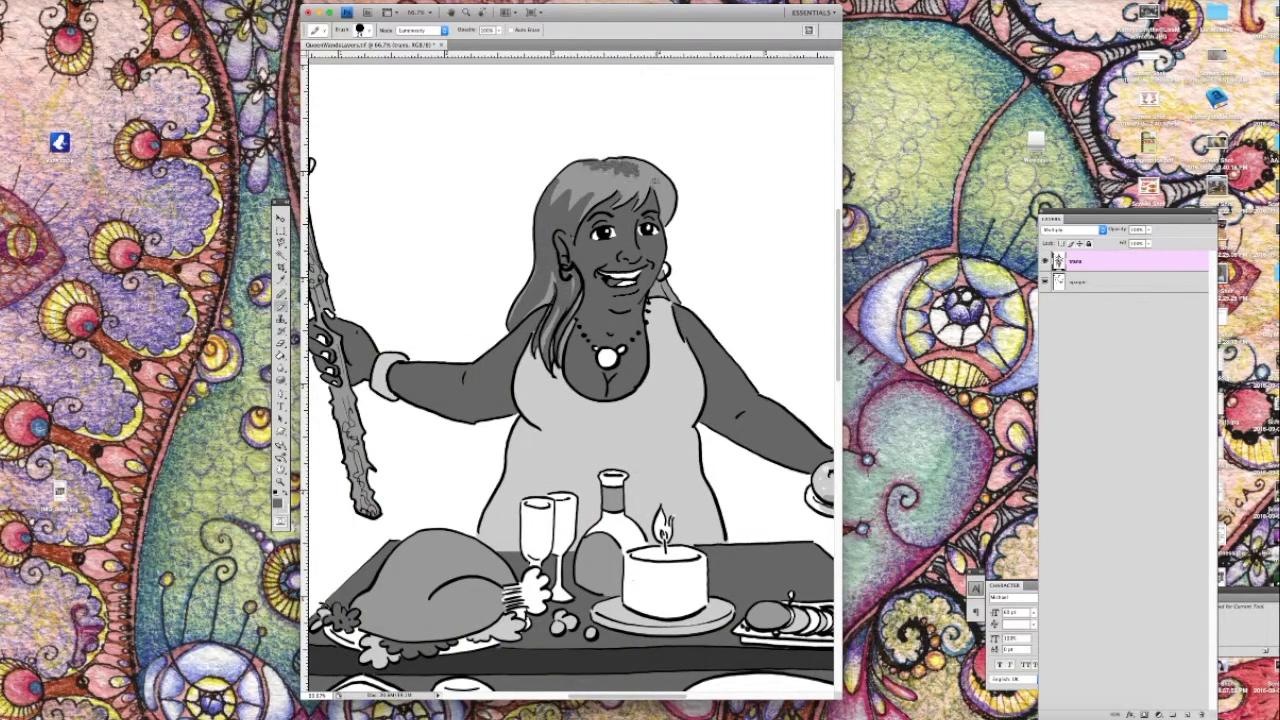
pyautogui.moveTo(600, 200)
pyautogui.mouseDown()
pyautogui.moveTo(560, 240)
pyautogui.moveTo(540, 290)
pyautogui.moveTo(537, 201)
pyautogui.mouseUp()
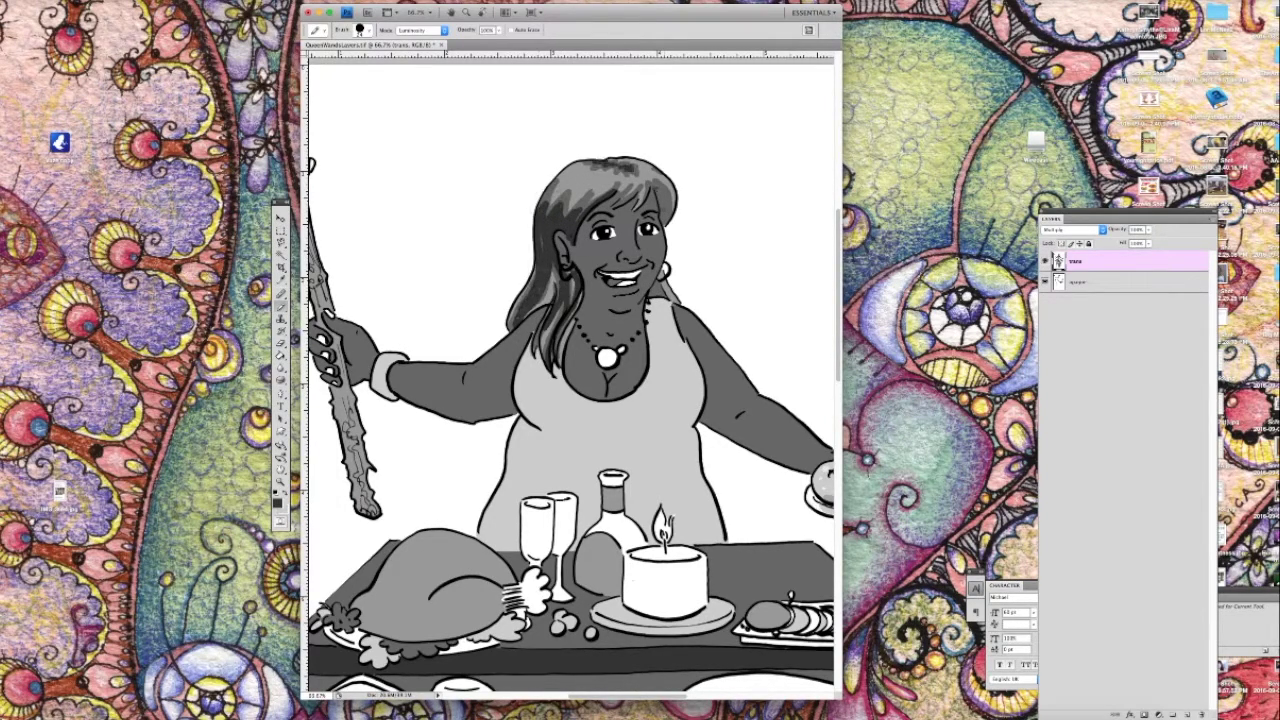
pyautogui.scroll(3, 600, 214)
pyautogui.scroll(-1, 600, 214)
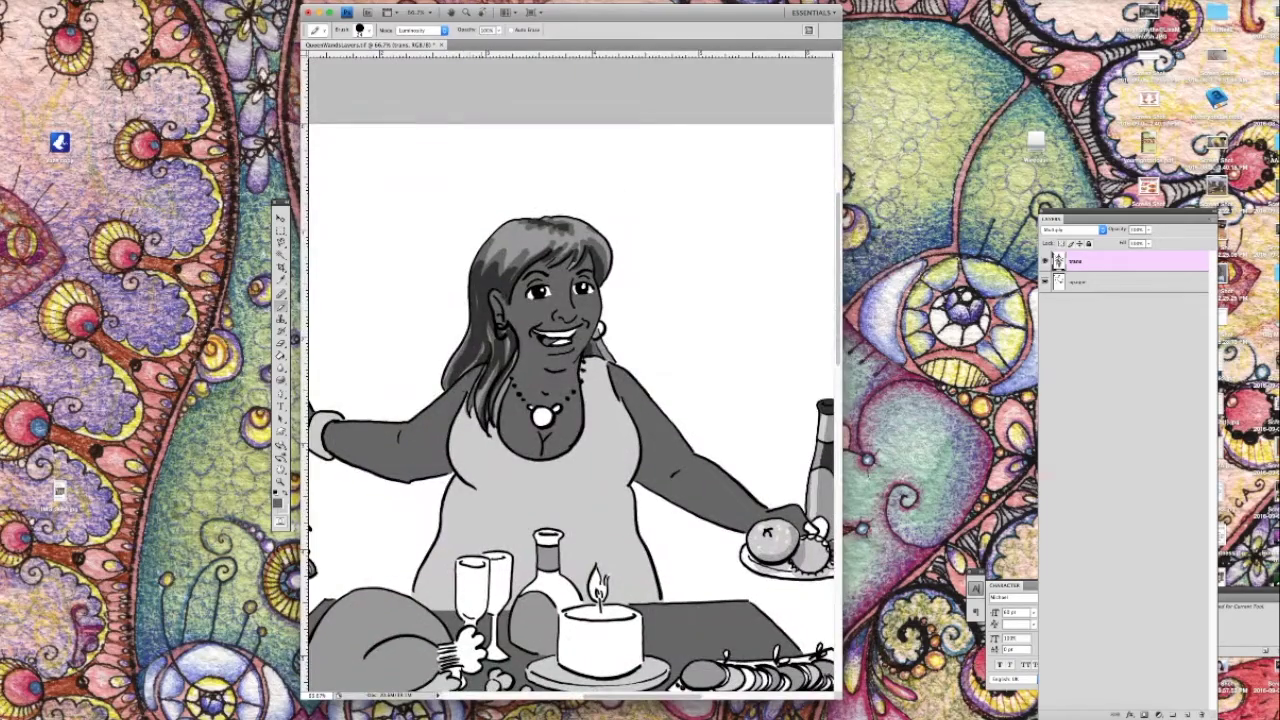
# Rotate the canvas 180 degrees and paint dark gray strands through the frowning queen's hair.
pyautogui.scroll(-8, 647, 445)
pyautogui.click(84, 2)
pyautogui.click(215, 85)
pyautogui.scroll(7, 566, 178)
pyautogui.moveTo(530, 212)
pyautogui.mouseDown()
pyautogui.moveTo(588, 204)
pyautogui.moveTo(526, 284)
pyautogui.moveTo(494, 284)
pyautogui.moveTo(482, 368)
pyautogui.mouseUp()
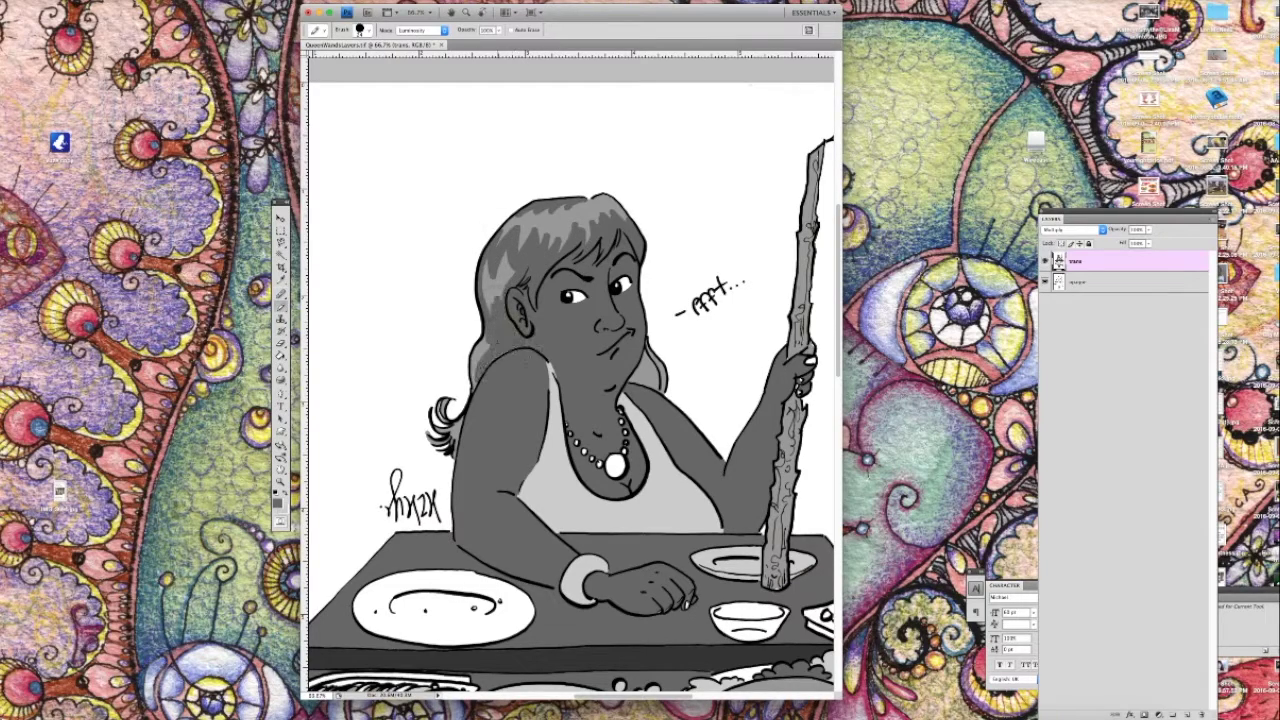
pyautogui.keyDown('alt'); pyautogui.click(563, 225); pyautogui.keyUp('alt')
pyautogui.moveTo(502, 227); pyautogui.dragTo(474, 394)
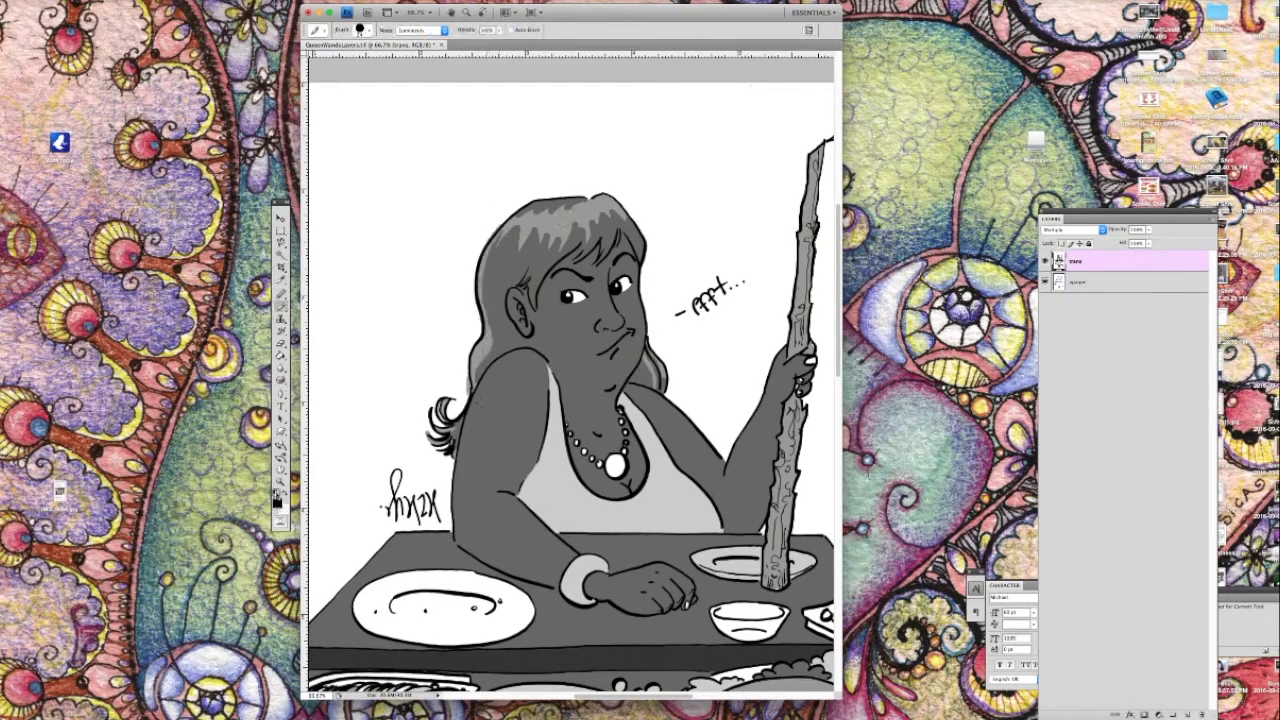
# Add the darkest gray shadows to the frowning queen's fringe, crown and hair behind the ear, undoing a misplaced stroke.
pyautogui.keyDown('alt'); pyautogui.click(400, 141); pyautogui.keyUp('alt')
pyautogui.moveTo(538, 266); pyautogui.dragTo(524, 318)
pyautogui.click(60, 2)
pyautogui.click(84, 23)
pyautogui.keyDown('alt'); pyautogui.click(632, 240); pyautogui.keyUp('alt')
pyautogui.moveTo(618, 222); pyautogui.dragTo(574, 262)
pyautogui.moveTo(580, 201); pyautogui.dragTo(534, 204)
pyautogui.moveTo(577, 240); pyautogui.dragTo(528, 304)
pyautogui.moveTo(564, 244); pyautogui.dragTo(522, 284)
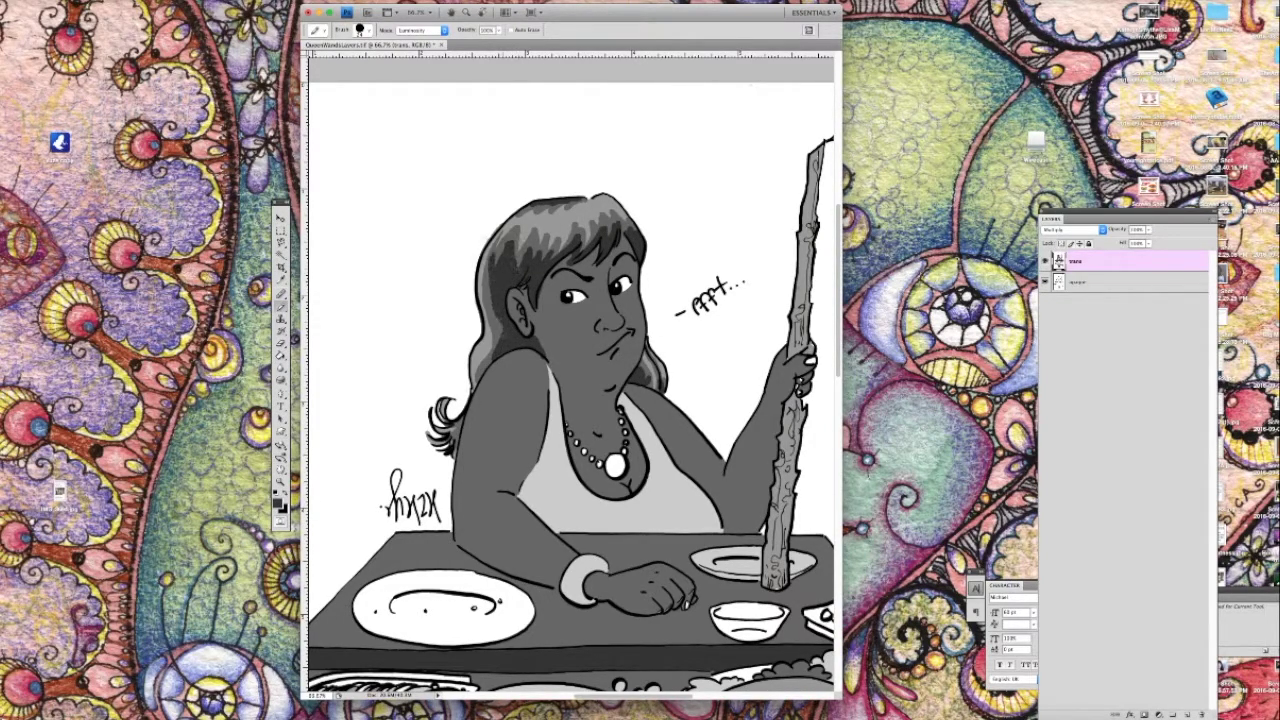
# Shade the far side of the frowning queen's face and chin with darker gray, undoing the last stroke.
pyautogui.click(281, 280)
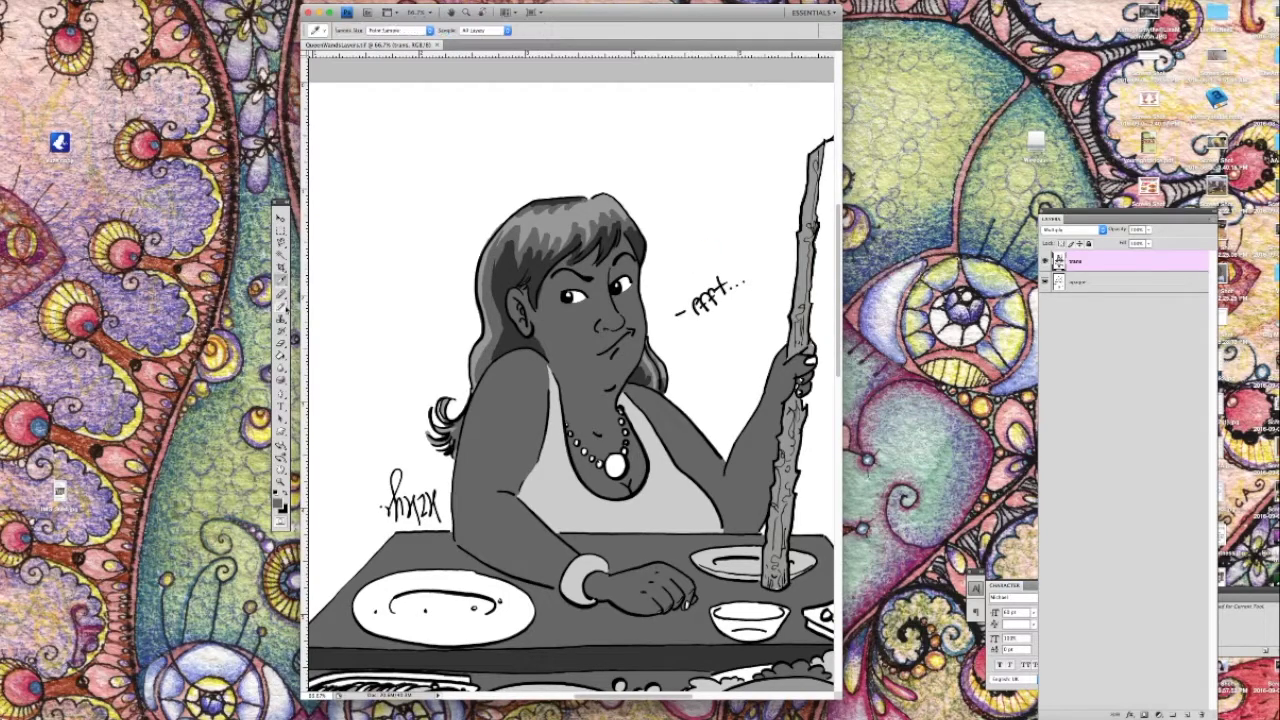
pyautogui.press('b')
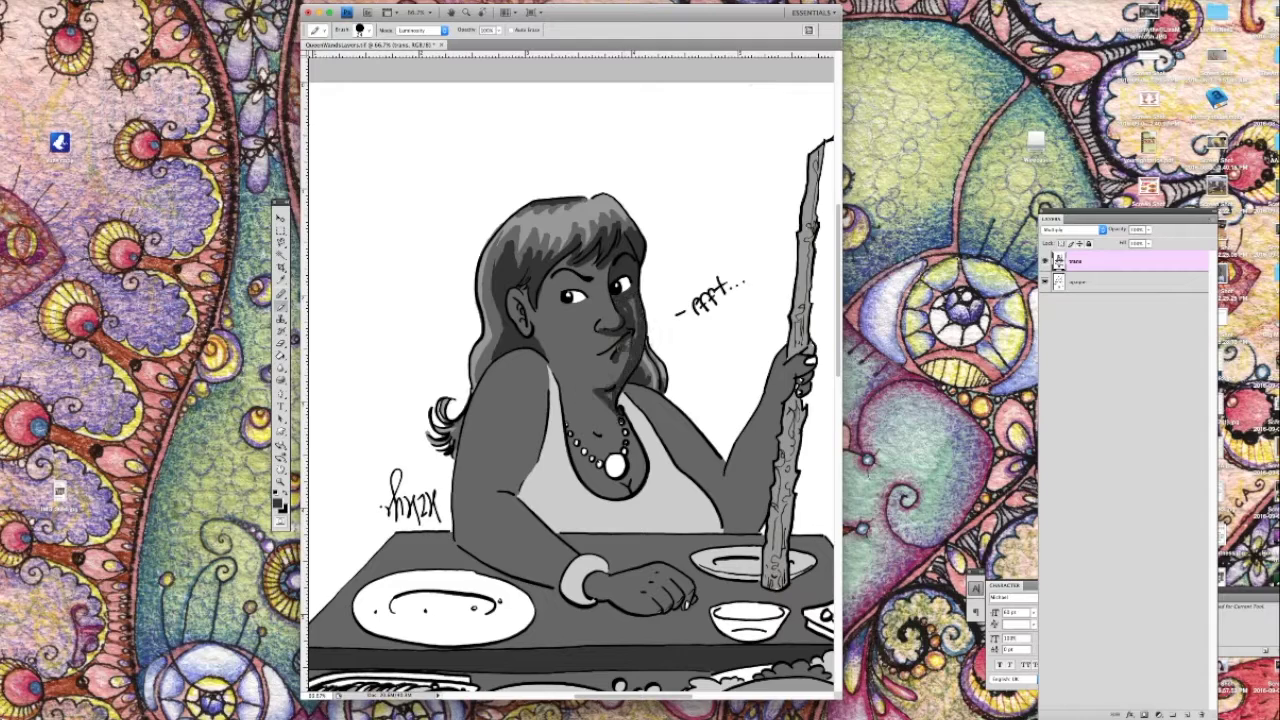
pyautogui.press('super+z')
# Pencil dark gray shadows beside the frowning queen's pendant and across her far shoulder, and fill the outlined shoulder shadow.
pyautogui.press('super+plus')
pyautogui.press('super+plus')
pyautogui.moveTo(598, 414); pyautogui.dragTo(638, 485)
pyautogui.moveTo(728, 392); pyautogui.dragTo(832, 376)
pyautogui.moveTo(638, 284); pyautogui.dragTo(816, 370)
pyautogui.click(281, 356)
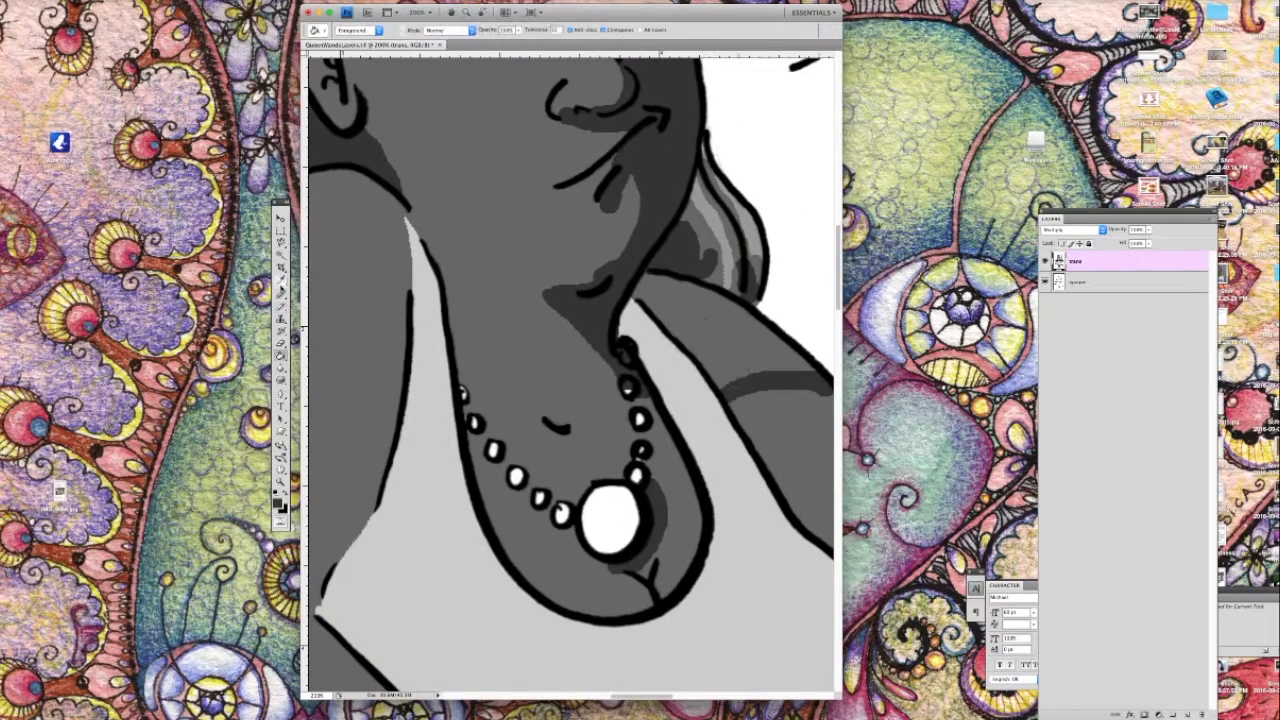
pyautogui.click(735, 305)
pyautogui.press('b')
pyautogui.press('super+minus')
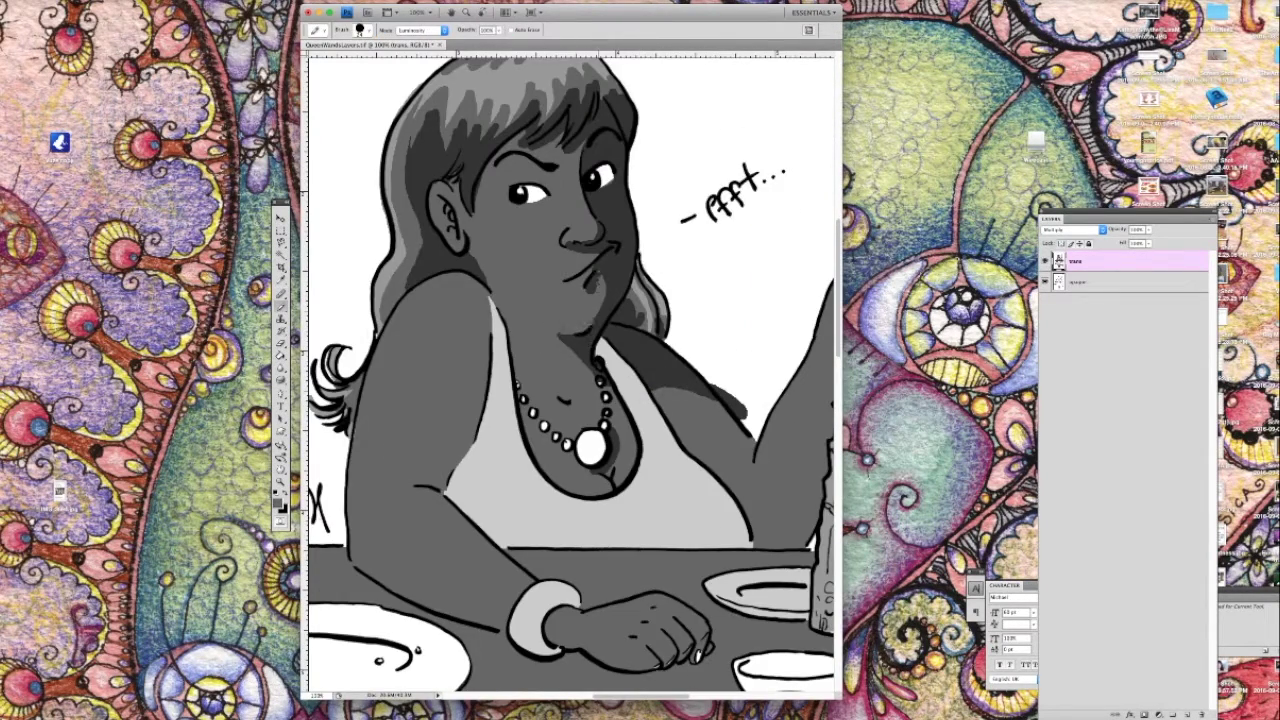
# Lighten part of the frowning queen's shaded cheek with a sampled gray and adjust the Pencil brush.
pyautogui.keyDown('alt'); pyautogui.click(612, 222); pyautogui.keyUp('alt')
pyautogui.moveTo(628, 174)
pyautogui.mouseDown()
pyautogui.moveTo(602, 238)
pyautogui.moveTo(568, 240)
pyautogui.mouseUp()
pyautogui.click(368, 30)
pyautogui.keyDown('alt'); pyautogui.click(574, 224); pyautogui.keyUp('alt')
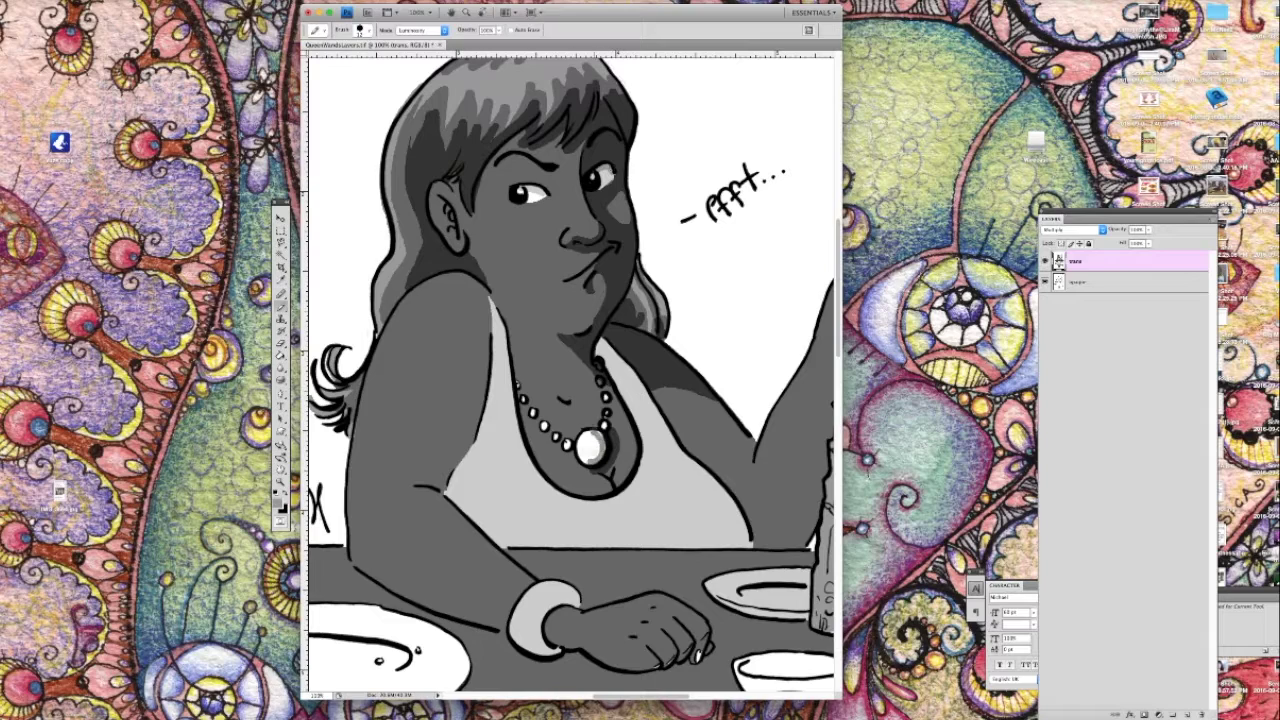
# Shade the frowning queen's dress along its far side and neckline with medium gray, and retouch the strap with light gray.
pyautogui.moveTo(636, 394)
pyautogui.mouseDown()
pyautogui.moveTo(704, 538)
pyautogui.moveTo(744, 543)
pyautogui.moveTo(727, 518)
pyautogui.moveTo(674, 546)
pyautogui.mouseUp()
pyautogui.press('g')
pyautogui.click(728, 521)
pyautogui.press('b')
pyautogui.moveTo(490, 299); pyautogui.dragTo(580, 502)
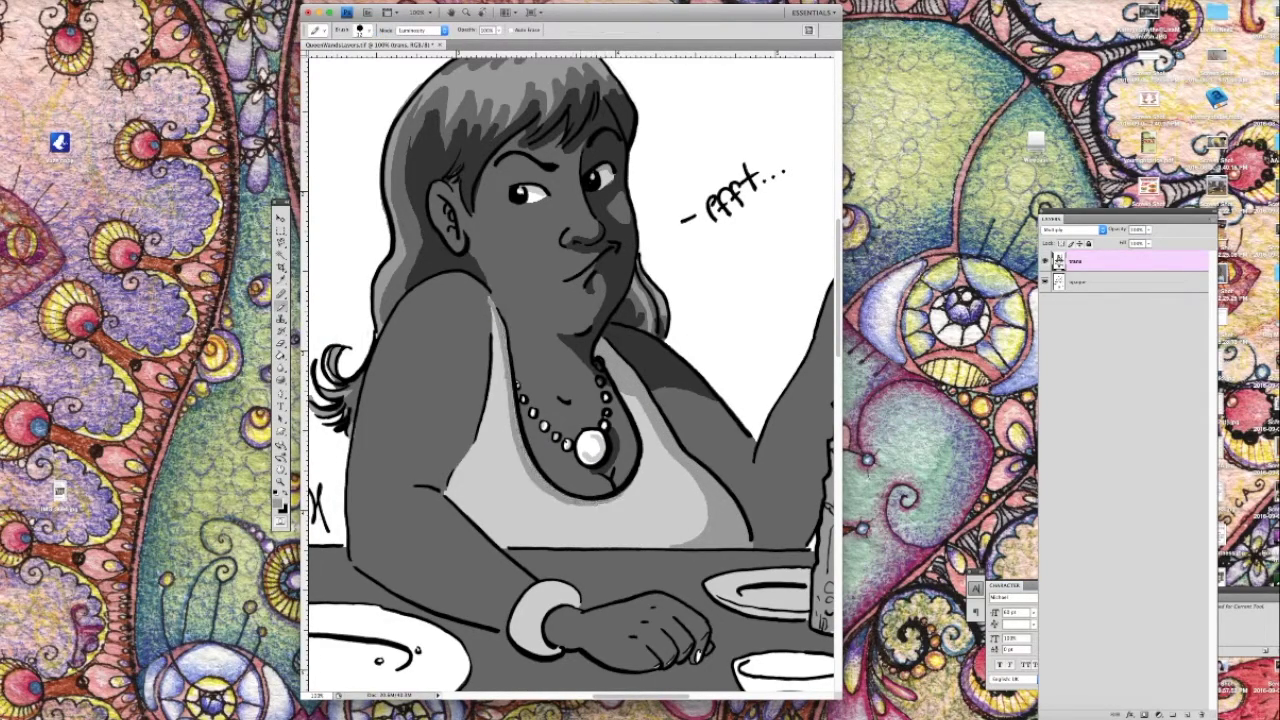
pyautogui.keyDown('alt'); pyautogui.click(500, 440); pyautogui.keyUp('alt')
pyautogui.moveTo(490, 300); pyautogui.dragTo(494, 332)
# Outline dark gray shadows along the inner edge of the frowning queen's bent arm and forearm and fill them.
pyautogui.keyDown('alt'); pyautogui.click(622, 240); pyautogui.keyUp('alt')
pyautogui.moveTo(420, 484); pyautogui.dragTo(488, 342)
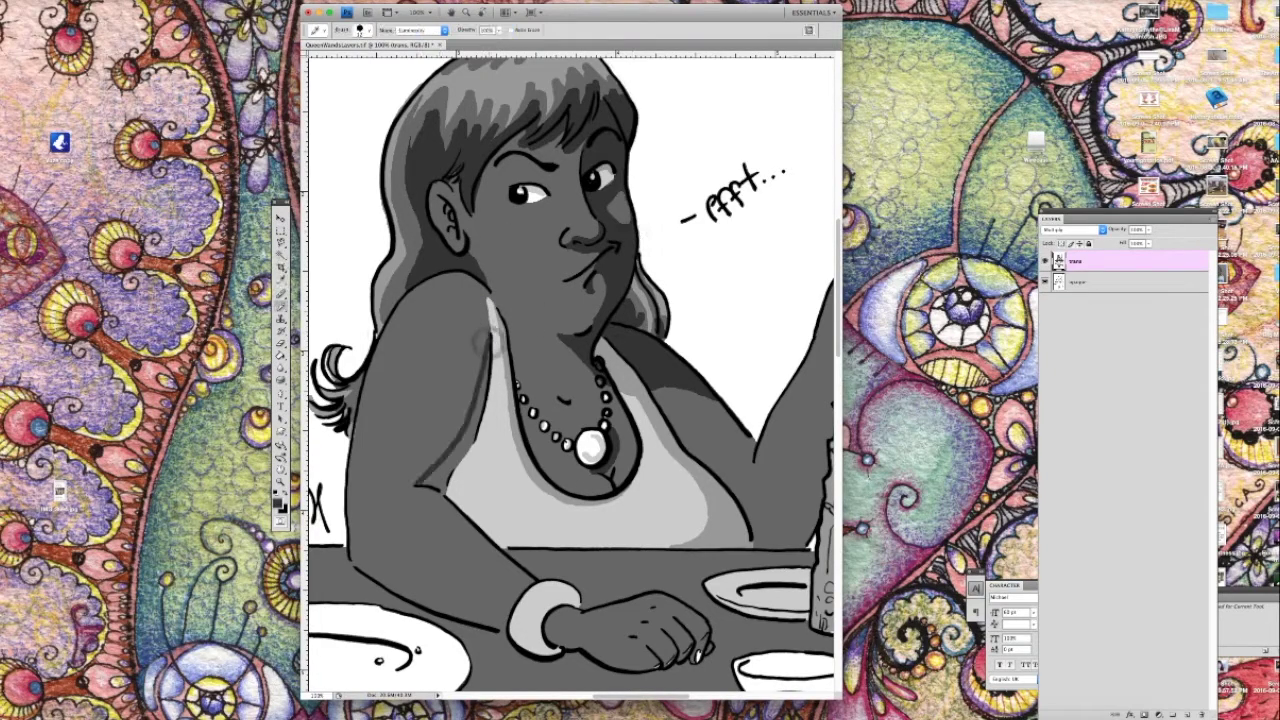
pyautogui.press('g')
pyautogui.click(462, 446)
pyautogui.press('b')
pyautogui.moveTo(424, 492)
pyautogui.mouseDown()
pyautogui.moveTo(497, 568)
pyautogui.moveTo(532, 582)
pyautogui.mouseUp()
pyautogui.press('g')
pyautogui.click(442, 500)
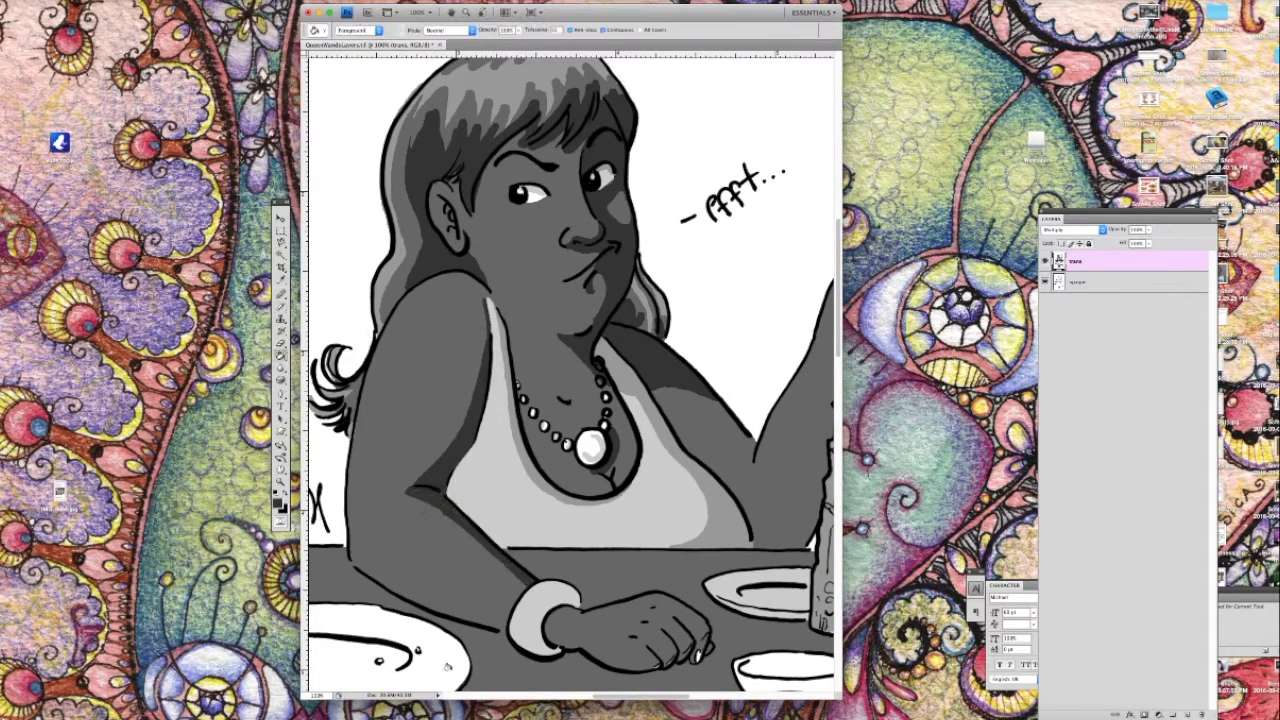
# Add dark gray shadows to the frowning queen's far arm beside the dress with the Pencil.
pyautogui.moveTo(674, 560); pyautogui.dragTo(584, 472)
pyautogui.press('b')
pyautogui.moveTo(580, 299); pyautogui.dragTo(687, 458)
pyautogui.moveTo(568, 304)
pyautogui.mouseDown()
pyautogui.moveTo(640, 390)
pyautogui.moveTo(670, 452)
pyautogui.mouseUp()
# Shade the fingers and wrist of the frowning queen's hand resting on the table with darker gray.
pyautogui.keyDown('alt'); pyautogui.click(799, 203); pyautogui.keyUp('alt')
pyautogui.scroll(-3, 571, 374)
pyautogui.hscroll(-2, 571, 374)
pyautogui.moveTo(640, 385)
pyautogui.mouseDown()
pyautogui.moveTo(627, 437)
pyautogui.moveTo(655, 425)
pyautogui.mouseUp()
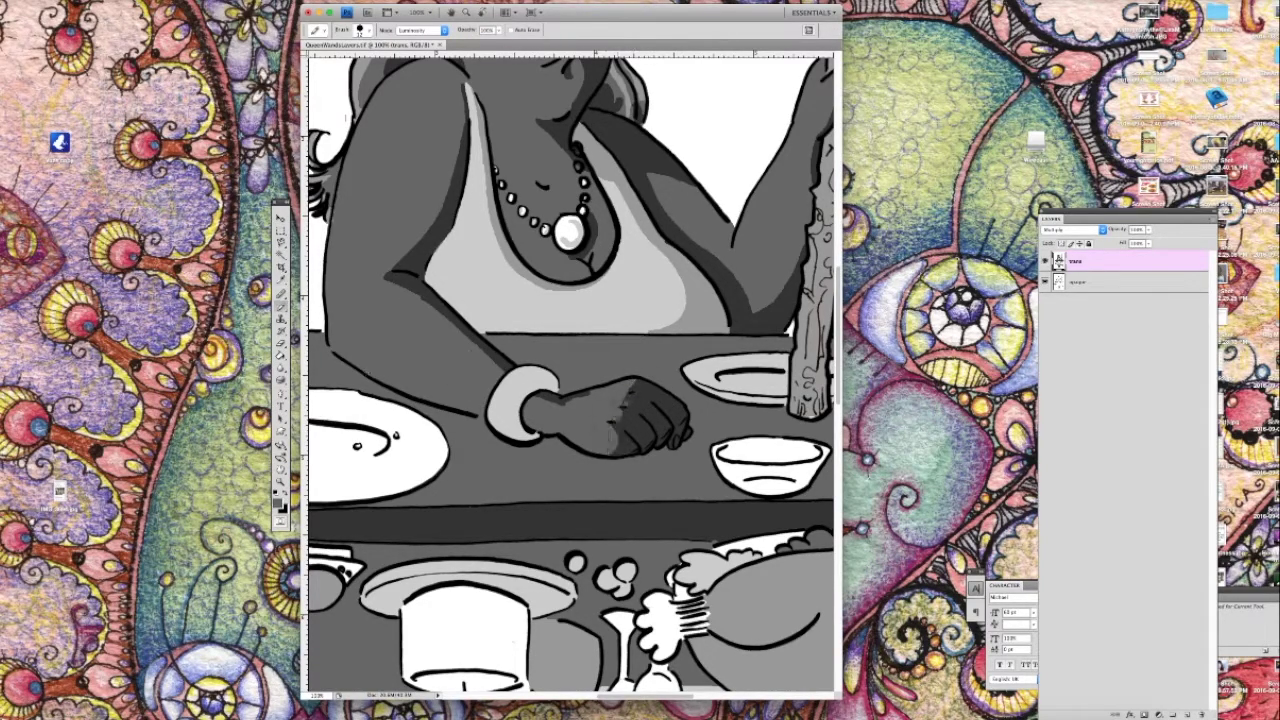
pyautogui.moveTo(525, 405); pyautogui.dragTo(605, 445)
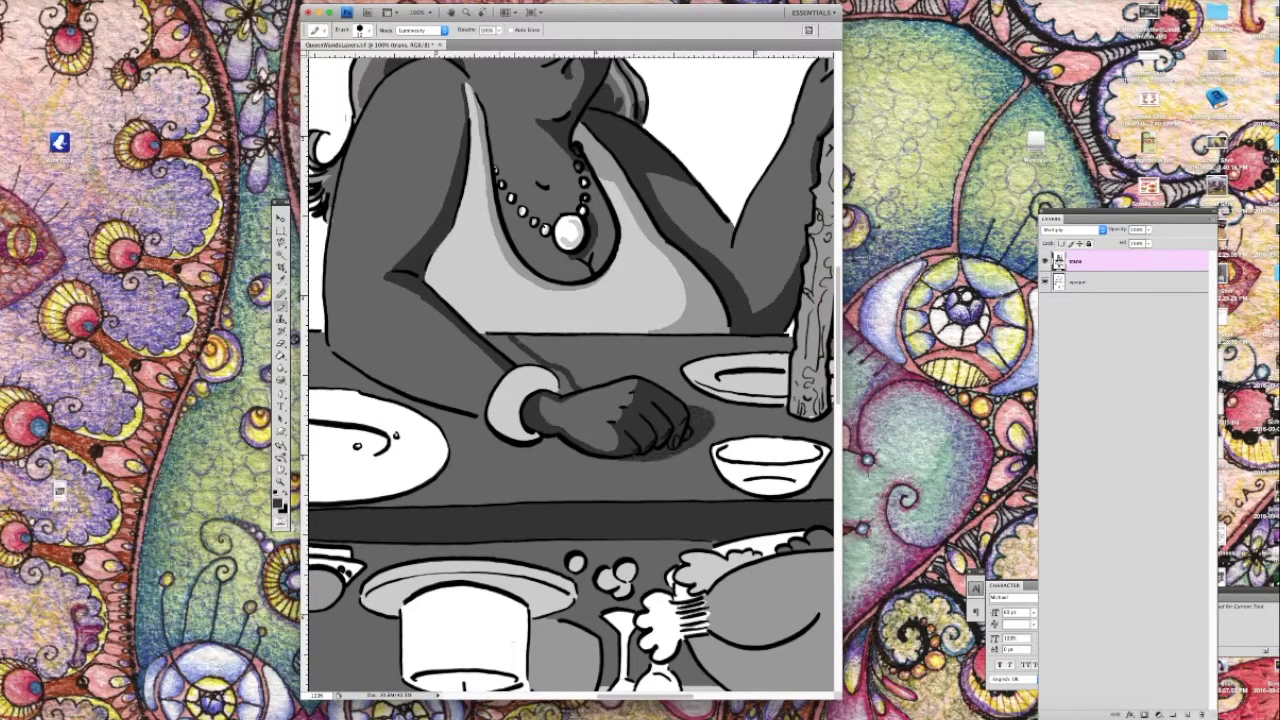
# Outline the forearm's cast shadow on the table with dark gray and save the file.
pyautogui.moveTo(572, 390); pyautogui.dragTo(552, 372)
pyautogui.moveTo(492, 340)
pyautogui.mouseDown()
pyautogui.moveTo(536, 365)
pyautogui.moveTo(570, 331)
pyautogui.mouseUp()
pyautogui.press('super+s')
# Outline a medium gray shadow on the near side of the frowning queen's dress and fill it.
pyautogui.press('i')
pyautogui.click(282, 309)
pyautogui.scroll(3, 536, 378)
pyautogui.press('i')
pyautogui.click(714, 340)
pyautogui.press('b')
pyautogui.moveTo(470, 212); pyautogui.dragTo(511, 352)
pyautogui.press('g')
pyautogui.click(458, 298)
pyautogui.press('super+minus')
pyautogui.press('super+minus')
pyautogui.press('super+plus')
pyautogui.press('super+plus')
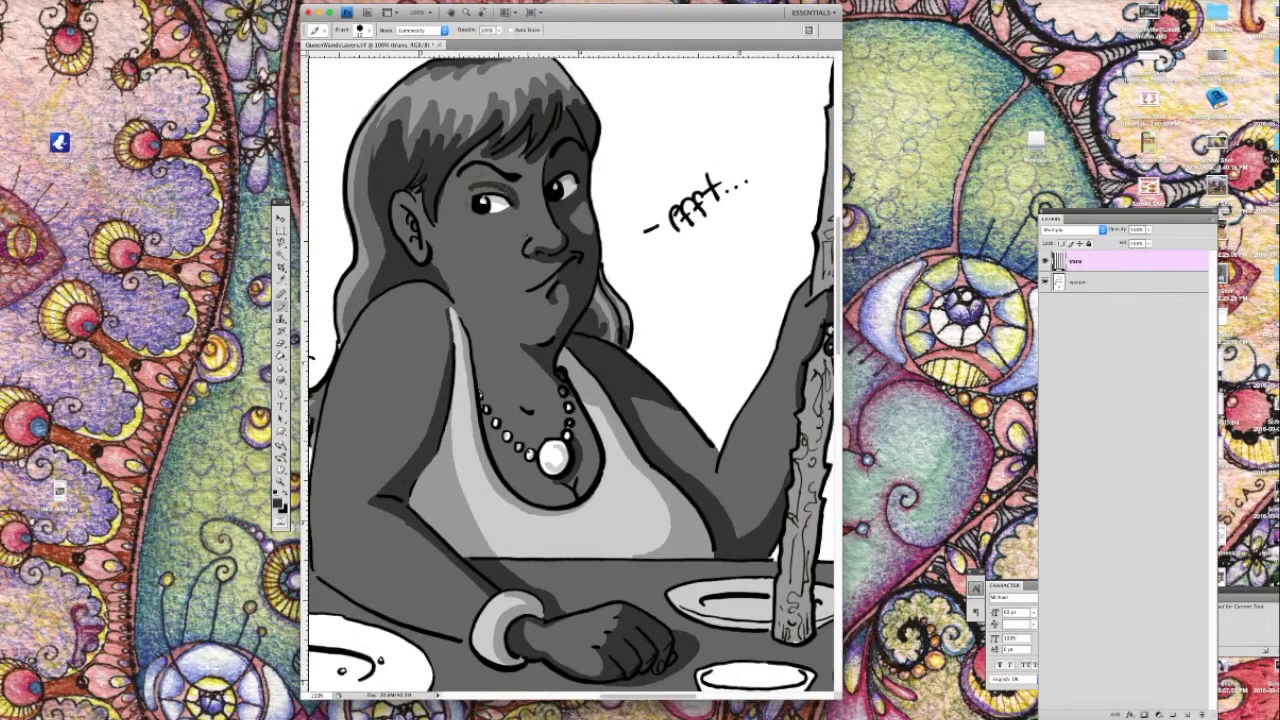
# Outline the large white plate's cast shadow on the table with dark gray and fill it.
pyautogui.scroll(-5, 531, 333)
pyautogui.press('i')
pyautogui.press('b')
pyautogui.moveTo(356, 334); pyautogui.dragTo(474, 370)
pyautogui.moveTo(612, 284); pyautogui.dragTo(612, 362)
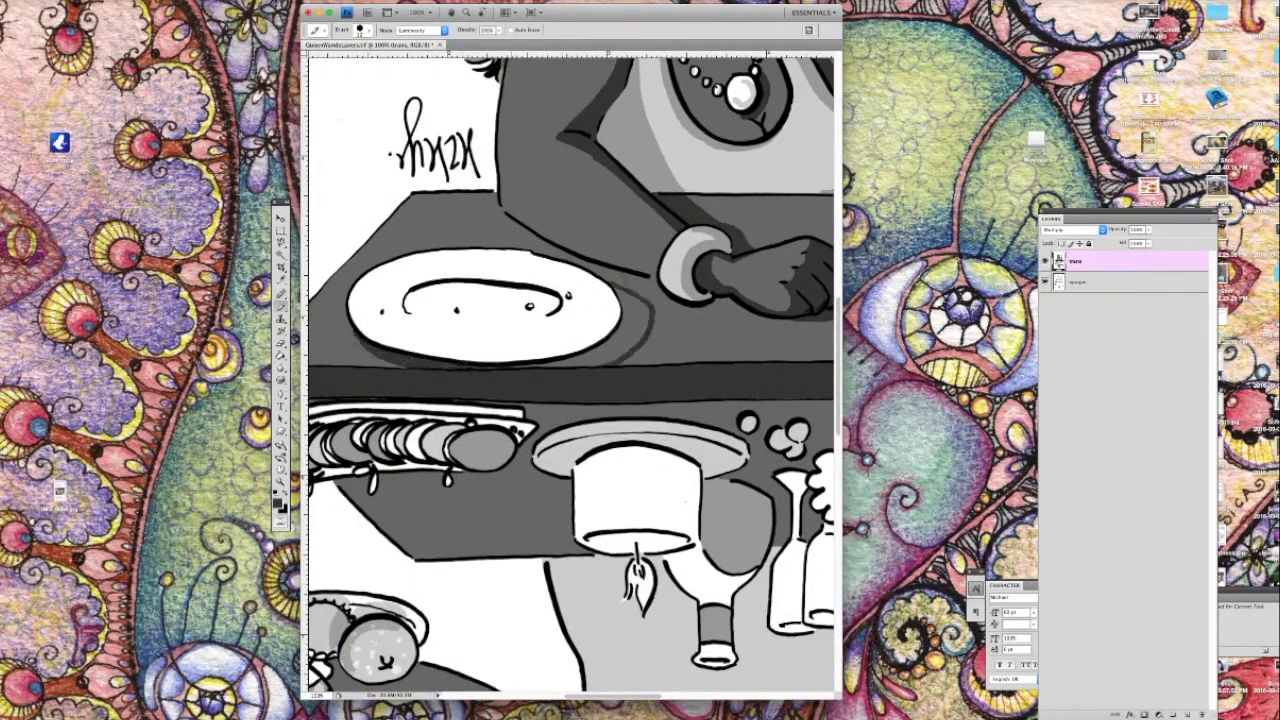
pyautogui.press('g')
pyautogui.click(634, 320)
pyautogui.press('b')
# Pencil dark gray cast shadows on the table beneath the bowl, the curved tray and the plate behind the wand.
pyautogui.hscroll(4, 560, 300)
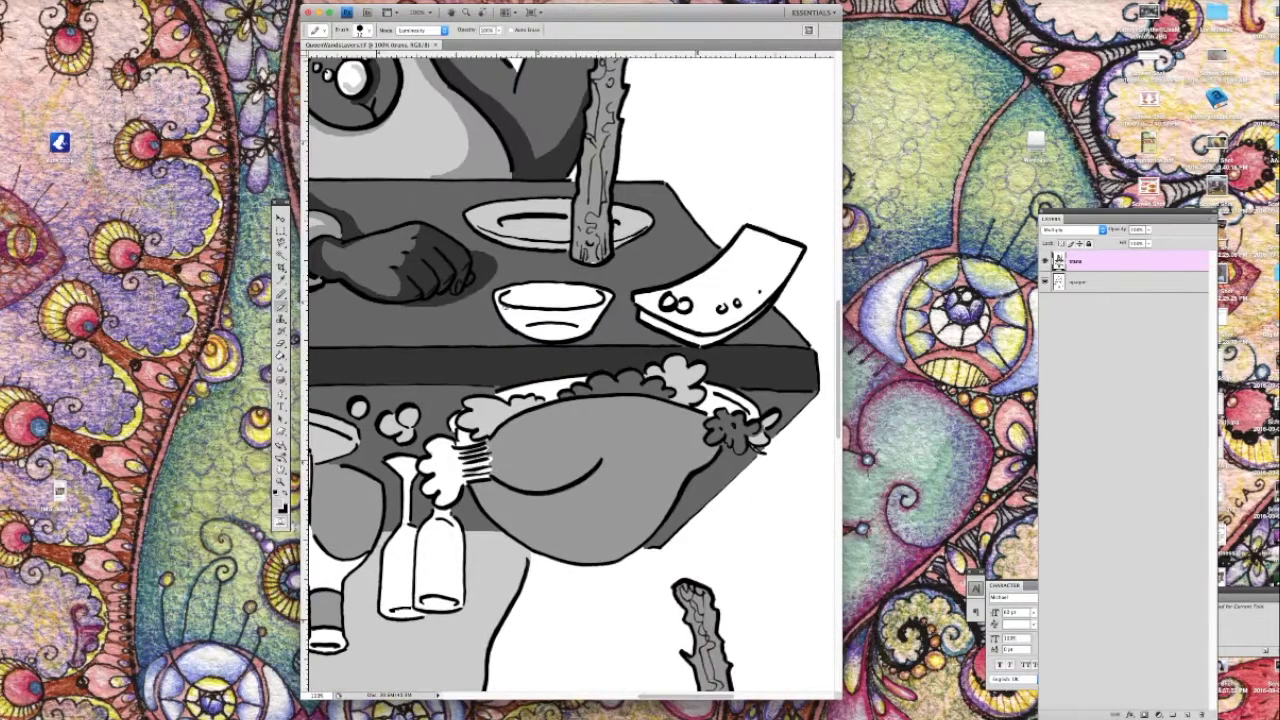
pyautogui.moveTo(609, 325); pyautogui.dragTo(562, 343)
pyautogui.moveTo(779, 312); pyautogui.dragTo(730, 342)
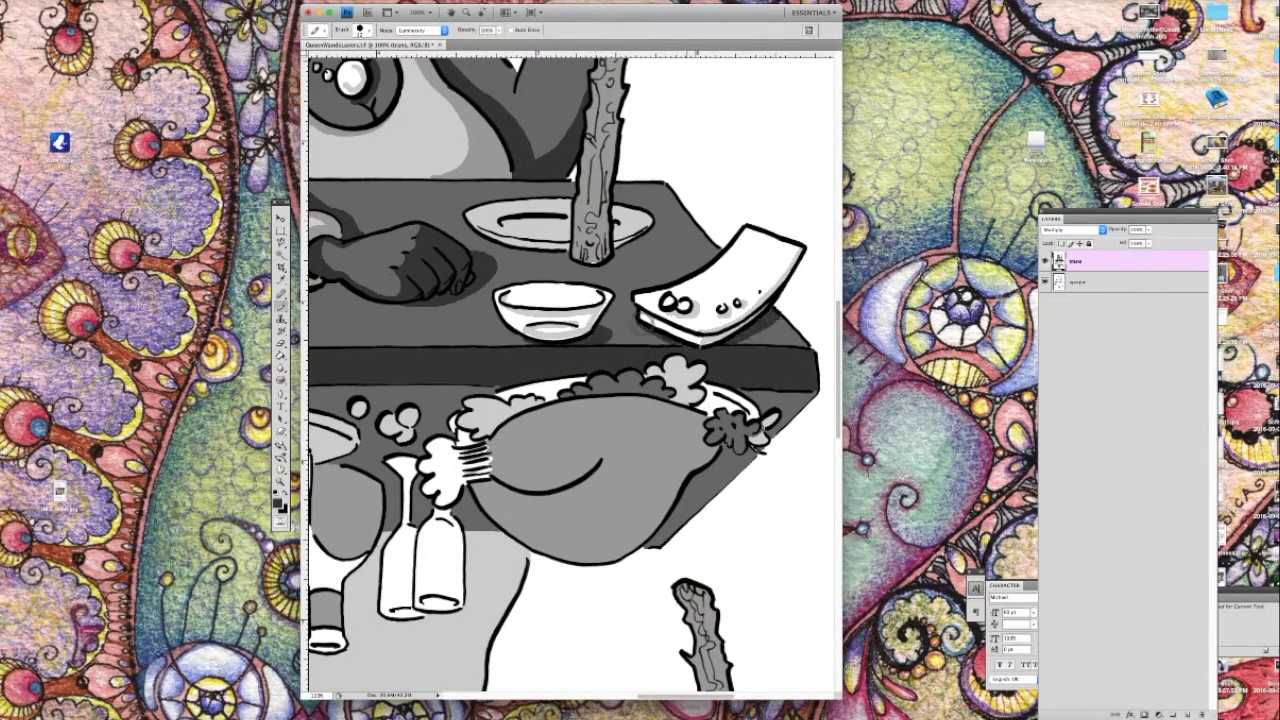
pyautogui.moveTo(612, 264); pyautogui.dragTo(634, 250)
pyautogui.moveTo(657, 220); pyautogui.dragTo(630, 250)
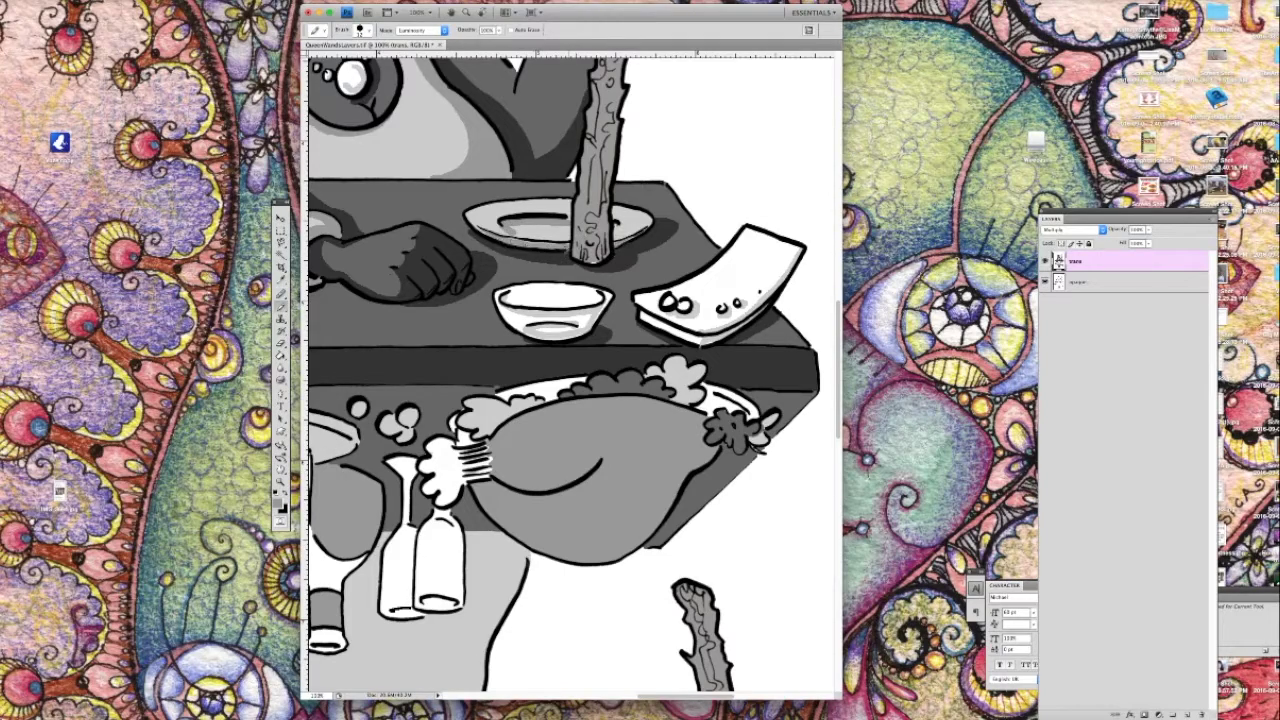
# Shade the frowning queen's wand from below her fist down to the table with the Pencil.
pyautogui.press('super+0')
pyautogui.press('super+z')
pyautogui.press('super+1')
pyautogui.hscroll(4, 571, 375)
pyautogui.scroll(4, 571, 375)
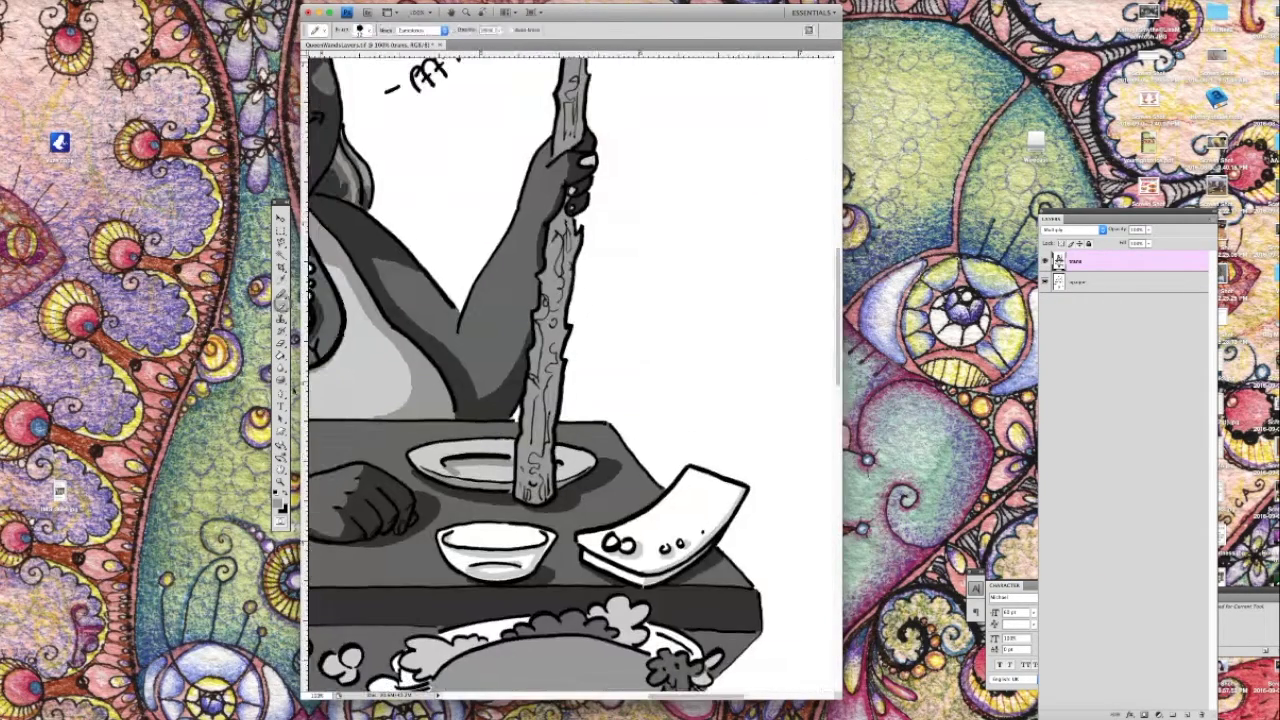
pyautogui.moveTo(566, 220); pyautogui.dragTo(559, 386)
pyautogui.moveTo(557, 380); pyautogui.dragTo(548, 498)
# Shade the upper part of the frowning queen's wand with the Pencil, adding streaks in a second sampled gray.
pyautogui.scroll(5, 571, 375)
pyautogui.moveTo(566, 165); pyautogui.dragTo(554, 264)
pyautogui.moveTo(574, 157); pyautogui.dragTo(602, 156)
pyautogui.moveTo(554, 262); pyautogui.dragTo(530, 474)
pyautogui.keyDown('alt'); pyautogui.click(540, 300); pyautogui.keyUp('alt')
pyautogui.moveTo(548, 180); pyautogui.dragTo(525, 418)
# Rotate the canvas back 180 degrees and shade the smiling queen's wand just below her hand with a sampled gray.
pyautogui.scroll(-5, 560, 370)
pyautogui.click(86, 2)
pyautogui.hscroll(-10, 423, 289)
pyautogui.scroll(1, 423, 289)
pyautogui.click(281, 280)
pyautogui.click(500, 440)
pyautogui.click(281, 305)
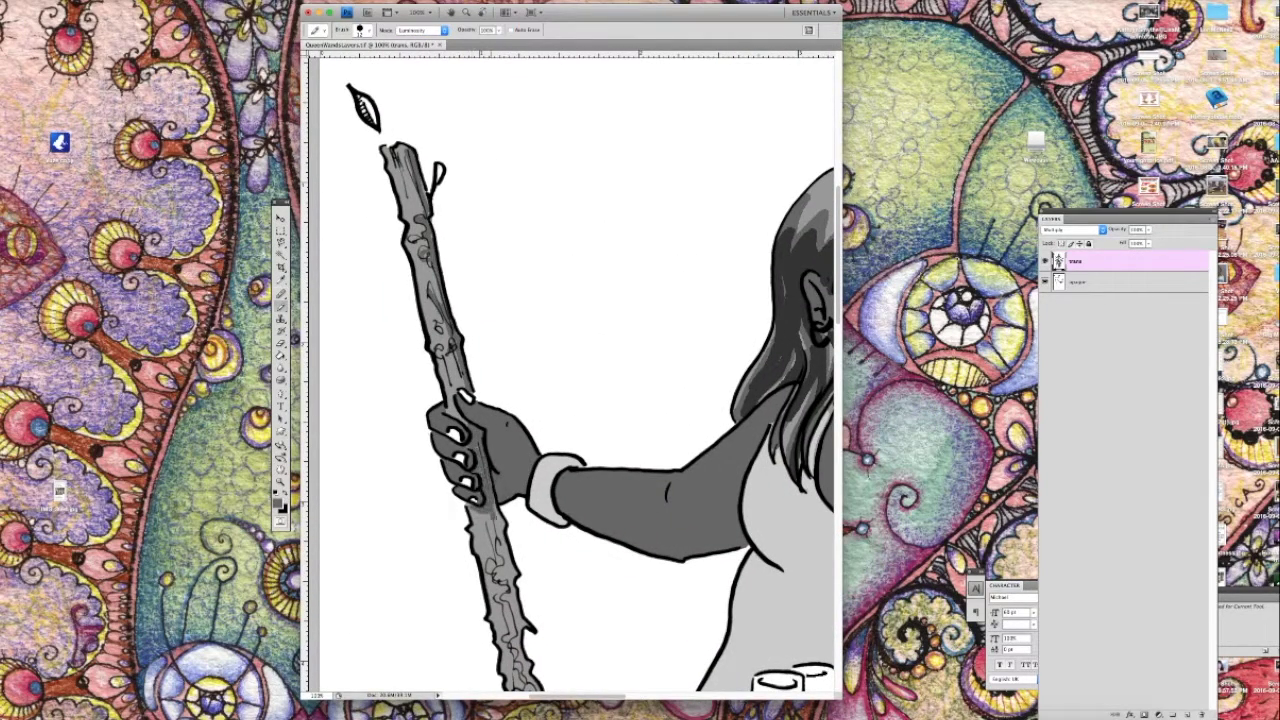
pyautogui.moveTo(494, 506); pyautogui.dragTo(511, 580)
# Shade the lower end and the upper length of the smiling queen's wand with another sampled gray.
pyautogui.scroll(-5, 505, 400)
pyautogui.click(281, 280)
pyautogui.click(535, 206)
pyautogui.click(281, 305)
pyautogui.moveTo(458, 240); pyautogui.dragTo(484, 360)
pyautogui.scroll(5, 480, 330)
pyautogui.moveTo(447, 142); pyautogui.dragTo(506, 392)
# Add a medium gray shadow along the smiling queen's bracelet with the Pencil.
pyautogui.click(281, 280)
pyautogui.click(505, 360)
pyautogui.click(281, 305)
pyautogui.moveTo(618, 458); pyautogui.dragTo(612, 510)
# Shade the smiling queen's wand hand and the forearm beside her bracelet with darker gray, and save the file.
pyautogui.click(281, 280)
pyautogui.click(545, 415)
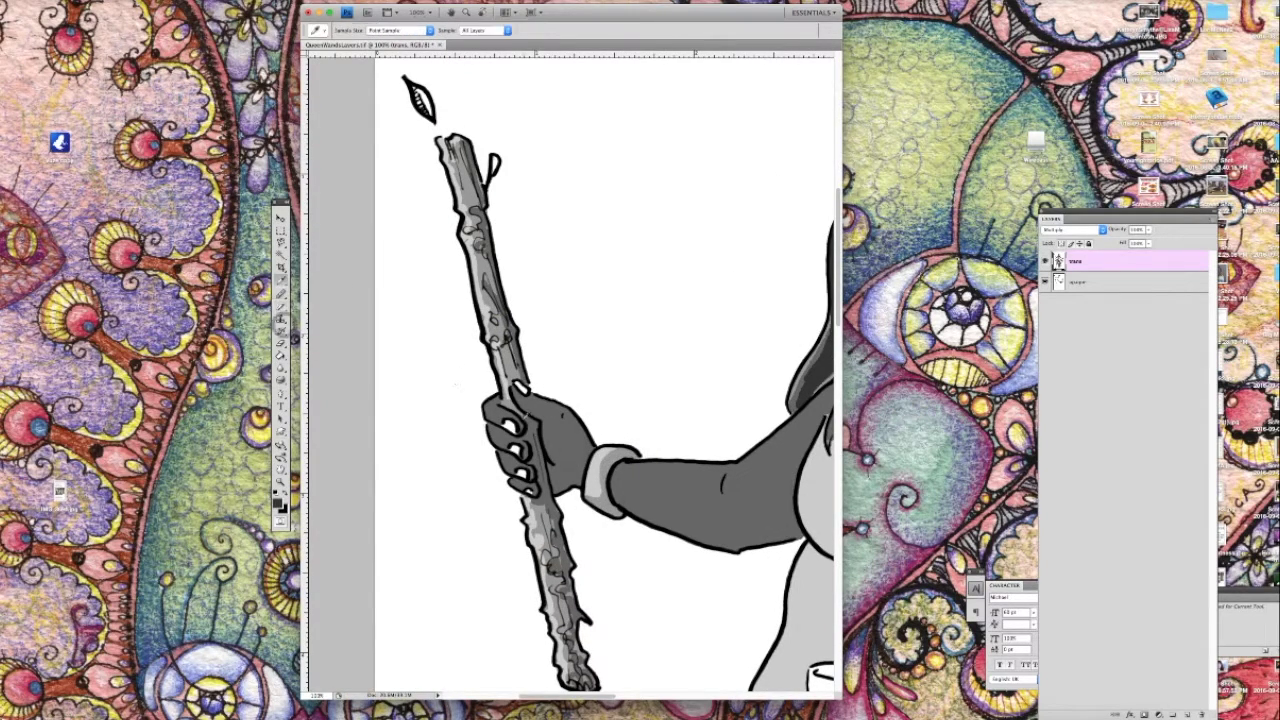
pyautogui.click(281, 305)
pyautogui.moveTo(562, 415)
pyautogui.mouseDown()
pyautogui.moveTo(560, 484)
pyautogui.moveTo(584, 480)
pyautogui.mouseUp()
pyautogui.click(281, 280)
pyautogui.click(586, 455)
pyautogui.click(281, 305)
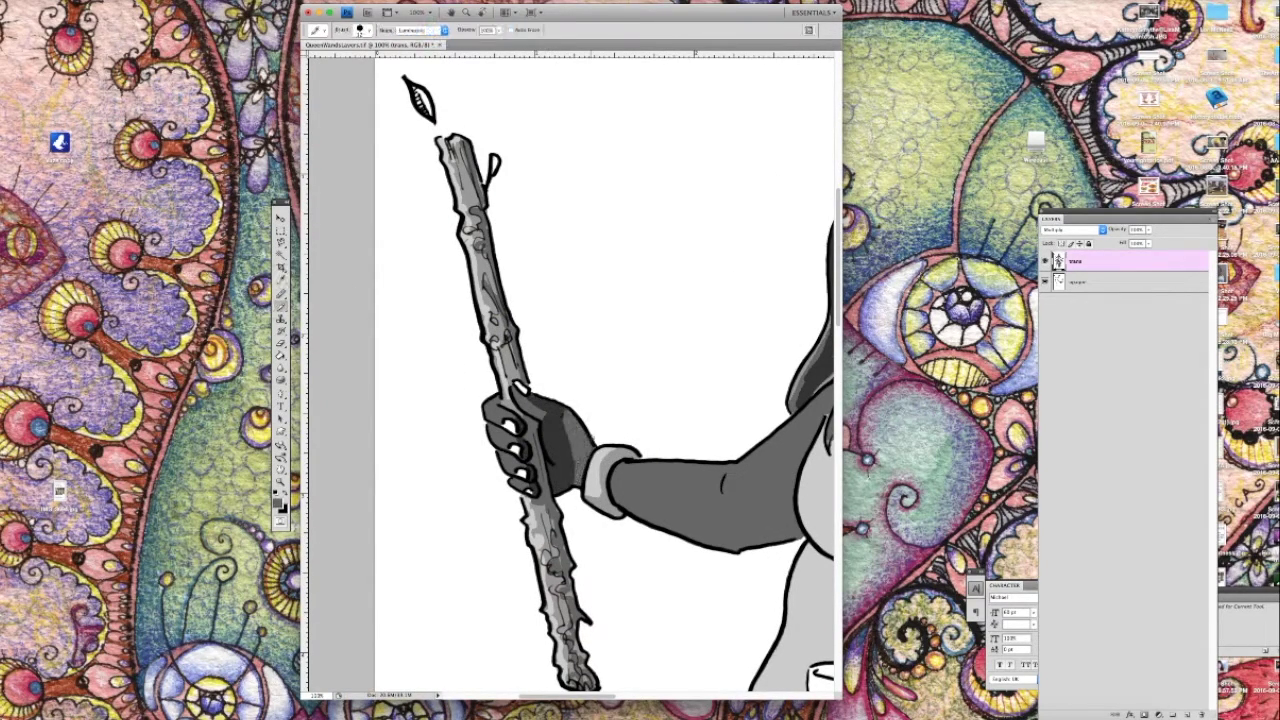
pyautogui.moveTo(574, 412); pyautogui.dragTo(582, 482)
pyautogui.moveTo(624, 462); pyautogui.dragTo(620, 510)
pyautogui.press('super+s')
pyautogui.scroll(-5, 571, 375)
pyautogui.hscroll(4, 571, 375)
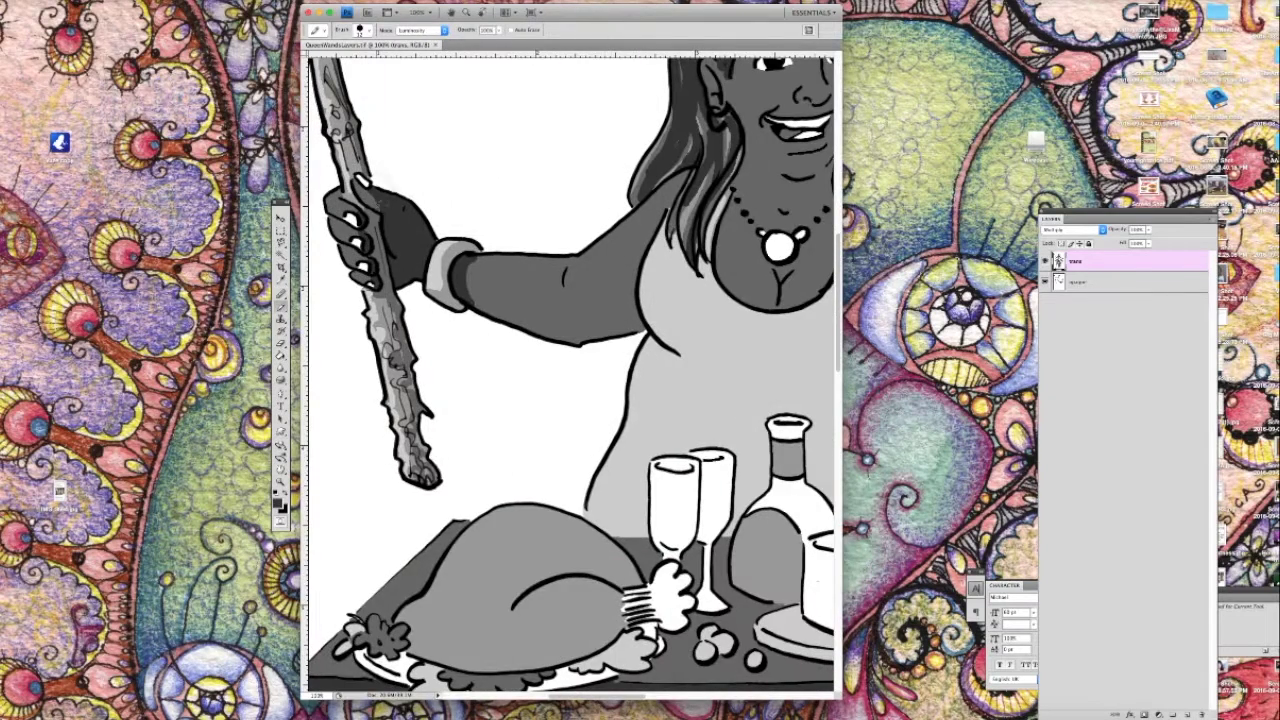
# Undo the last stroke, then outline and fill a darker gray shadow along the underside of the smiling queen's wand arm.
pyautogui.press('super+z')
pyautogui.moveTo(604, 300)
pyautogui.mouseDown()
pyautogui.moveTo(472, 294)
pyautogui.moveTo(548, 316)
pyautogui.mouseUp()
pyautogui.click(281, 356)
pyautogui.click(612, 320)
pyautogui.click(281, 305)
pyautogui.moveTo(590, 308); pyautogui.dragTo(650, 222)
# Add darker gray shading along the side of the smiling queen's chest inside the dress neckline.
pyautogui.hscroll(5, 571, 375)
pyautogui.moveTo(512, 162); pyautogui.dragTo(544, 272)
pyautogui.moveTo(572, 208); pyautogui.dragTo(560, 268)
pyautogui.scroll(4, 571, 375)
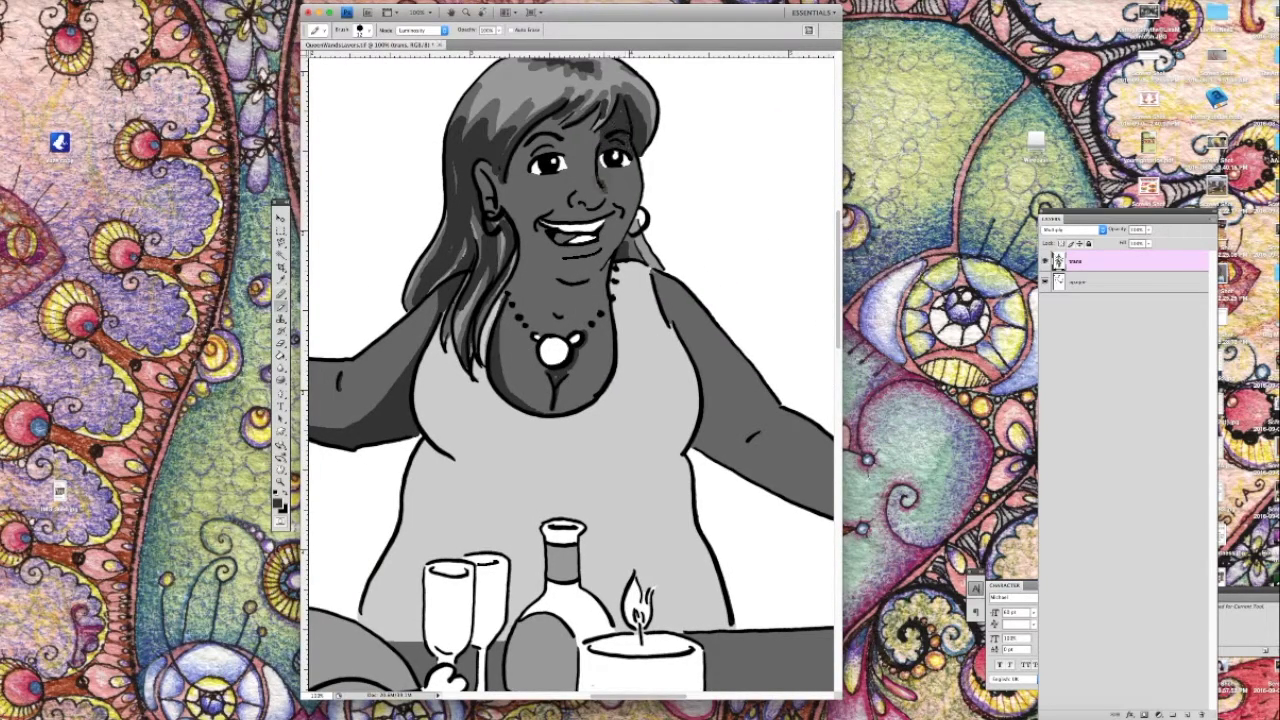
# Shade the far side of the smiling queen's face, her neck and her cleavage with dark gray.
pyautogui.moveTo(604, 260); pyautogui.dragTo(630, 208)
pyautogui.press('g')
pyautogui.click(614, 225)
pyautogui.press('super+z')
pyautogui.press('b')
pyautogui.moveTo(602, 163)
pyautogui.mouseDown()
pyautogui.moveTo(634, 174)
pyautogui.moveTo(614, 188)
pyautogui.mouseUp()
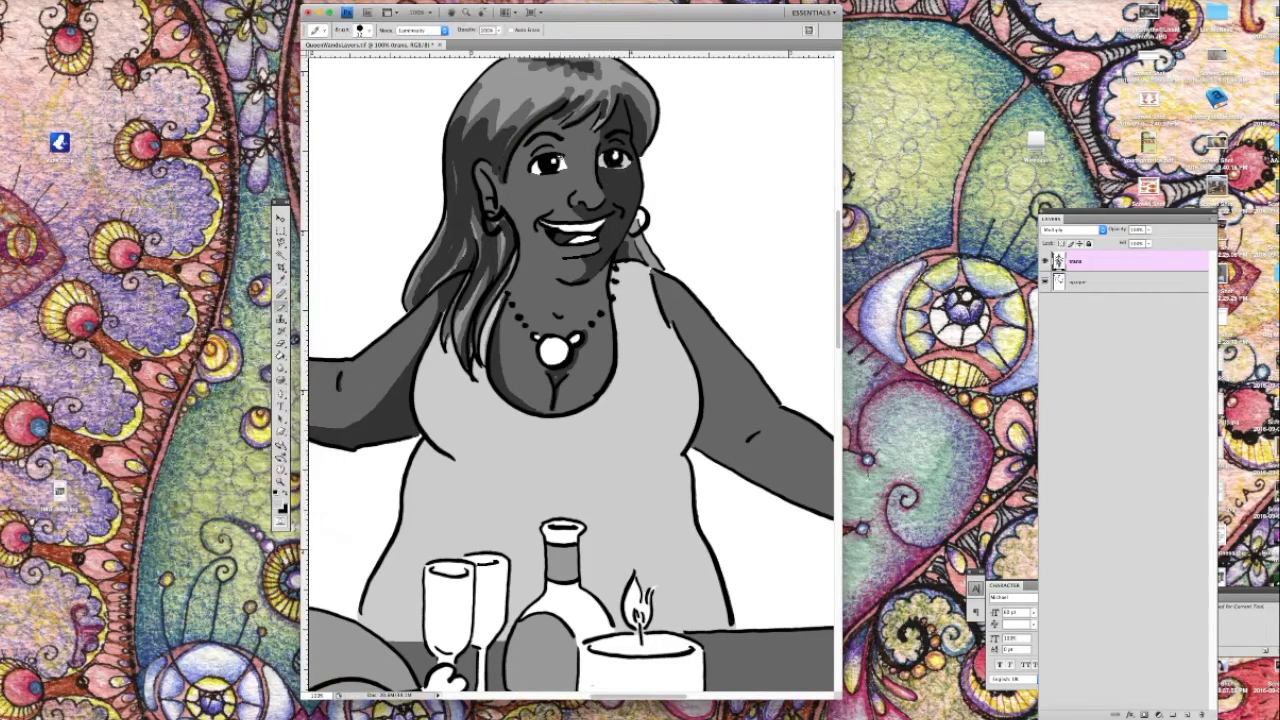
pyautogui.moveTo(607, 268)
pyautogui.mouseDown()
pyautogui.moveTo(606, 340)
pyautogui.moveTo(576, 292)
pyautogui.mouseUp()
pyautogui.moveTo(570, 373); pyautogui.dragTo(556, 404)
# Outline the shadow shape on the bust and waist of the smiling queen's dress in medium gray with the Pencil.
pyautogui.click(278, 503)
pyautogui.click(34, 382)
pyautogui.click(283, 320)
pyautogui.moveTo(619, 354)
pyautogui.mouseDown()
pyautogui.moveTo(672, 452)
pyautogui.moveTo(646, 302)
pyautogui.mouseUp()
pyautogui.moveTo(473, 200); pyautogui.dragTo(508, 252)
pyautogui.moveTo(448, 306); pyautogui.dragTo(480, 326)
pyautogui.moveTo(702, 262)
pyautogui.mouseDown()
pyautogui.moveTo(598, 379)
pyautogui.moveTo(654, 492)
pyautogui.mouseUp()
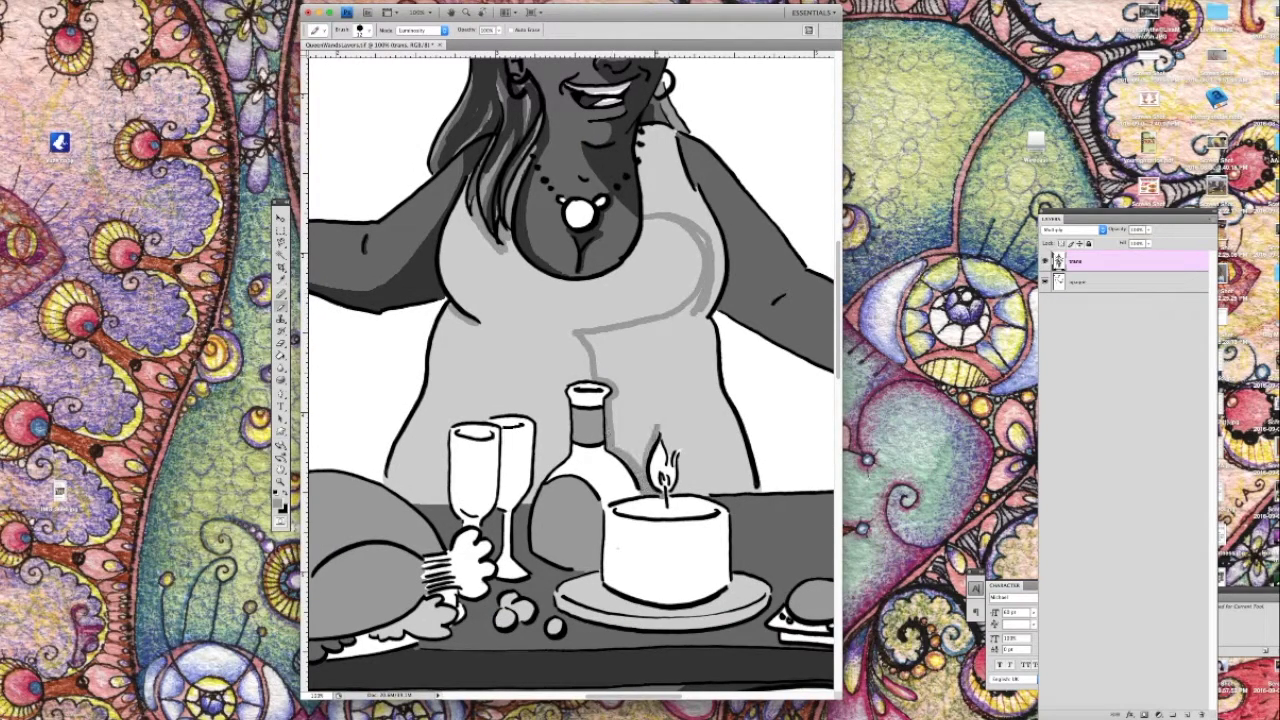
# Fill the outlined dress shadow with medium gray and clean up its edges with sampled gray.
pyautogui.click(281, 356)
pyautogui.click(684, 392)
pyautogui.click(281, 309)
pyautogui.moveTo(660, 340)
pyautogui.mouseDown()
pyautogui.moveTo(497, 290)
pyautogui.moveTo(617, 327)
pyautogui.mouseUp()
pyautogui.keyDown('alt'); pyautogui.click(622, 272); pyautogui.keyUp('alt')
pyautogui.moveTo(660, 248); pyautogui.dragTo(540, 323)
pyautogui.moveTo(654, 272); pyautogui.dragTo(538, 320)
pyautogui.moveTo(545, 330); pyautogui.dragTo(603, 478)
pyautogui.press('g')
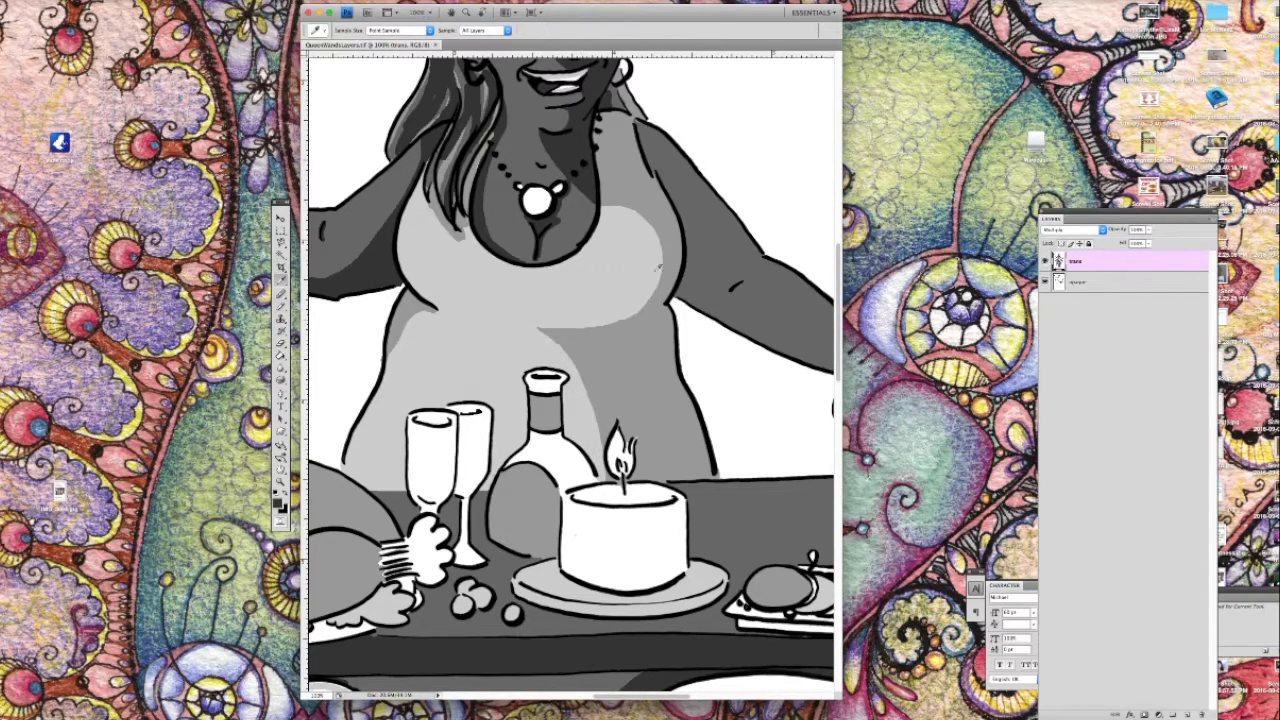
# Fill the shadow area of the smiling queen's plate-holding arm with dark gray.
pyautogui.hscroll(5, 570, 380)
pyautogui.scroll(-2, 570, 380)
pyautogui.click(631, 230)
# Add gray shading details to the fruit on the smiling queen's held plate, using a sampled tone.
pyautogui.press('super+0')
pyautogui.press('b')
pyautogui.press('g')
pyautogui.press('b')
pyautogui.press('super+plus')
pyautogui.press('super+plus')
pyautogui.press('super+plus')
pyautogui.press('super+plus')
pyautogui.moveTo(612, 299)
pyautogui.mouseDown()
pyautogui.moveTo(360, 445)
pyautogui.moveTo(670, 316)
pyautogui.mouseUp()
pyautogui.keyDown('alt'); pyautogui.click(640, 288); pyautogui.keyUp('alt')
pyautogui.press('super+minus')
# Shade the wine glasses, the turkey's garnish and the small round fruits on the table with light gray.
pyautogui.moveTo(400, 420); pyautogui.dragTo(760, 270)
pyautogui.moveTo(490, 300)
pyautogui.mouseDown()
pyautogui.moveTo(658, 237)
pyautogui.moveTo(662, 264)
pyautogui.mouseUp()
pyautogui.moveTo(706, 196); pyautogui.dragTo(692, 270)
pyautogui.moveTo(648, 264); pyautogui.dragTo(674, 272)
pyautogui.moveTo(690, 274); pyautogui.dragTo(690, 322)
pyautogui.moveTo(676, 300)
pyautogui.mouseDown()
pyautogui.moveTo(654, 334)
pyautogui.moveTo(676, 346)
pyautogui.mouseUp()
pyautogui.moveTo(594, 396); pyautogui.dragTo(526, 412)
pyautogui.moveTo(402, 388); pyautogui.dragTo(364, 380)
pyautogui.click(282, 509)
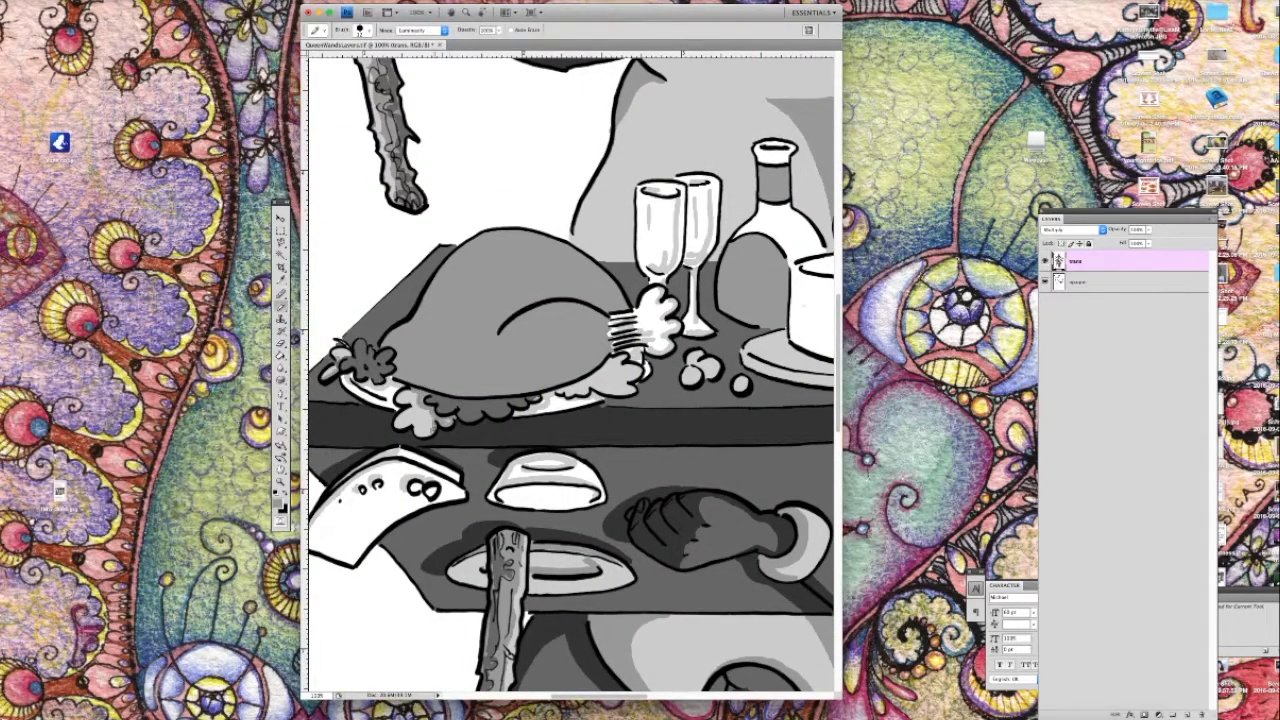
# Shade the round bottle and the candle on the table with gray strokes, and save the file.
pyautogui.moveTo(692, 358); pyautogui.dragTo(712, 378)
pyautogui.keyDown('alt'); pyautogui.click(712, 330); pyautogui.keyUp('alt')
pyautogui.moveTo(768, 170); pyautogui.dragTo(784, 200)
pyautogui.moveTo(772, 248)
pyautogui.mouseDown()
pyautogui.moveTo(774, 320)
pyautogui.moveTo(732, 304)
pyautogui.mouseUp()
pyautogui.click(280, 505)
pyautogui.click(308, 310)
pyautogui.moveTo(778, 208)
pyautogui.mouseDown()
pyautogui.moveTo(802, 222)
pyautogui.moveTo(704, 218)
pyautogui.mouseUp()
pyautogui.moveTo(710, 266); pyautogui.dragTo(740, 332)
pyautogui.moveTo(758, 262); pyautogui.dragTo(798, 322)
pyautogui.press('super+s')
# Outline and fill darker gray shadows on the roast turkey's body and leg, and save the file.
pyautogui.click(280, 356)
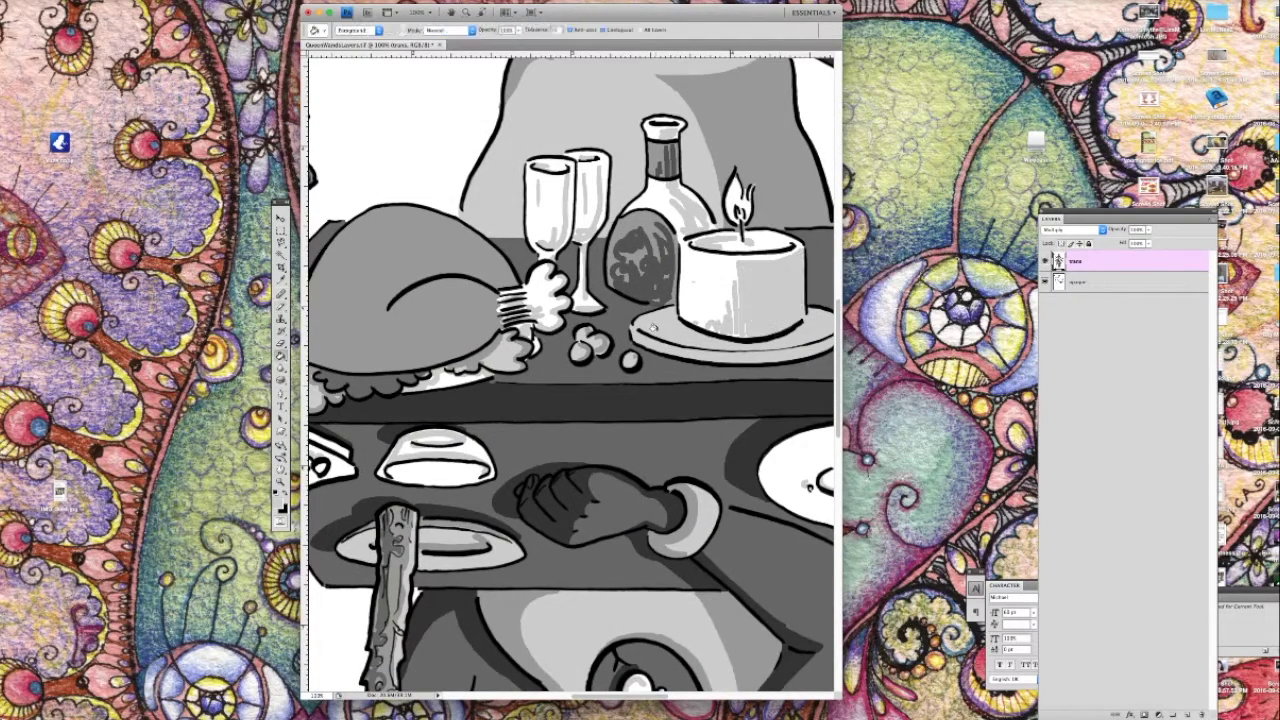
pyautogui.moveTo(330, 354); pyautogui.dragTo(450, 337)
pyautogui.keyDown('alt'); pyautogui.click(450, 337); pyautogui.keyUp('alt')
pyautogui.moveTo(368, 310); pyautogui.dragTo(402, 338)
pyautogui.moveTo(446, 360); pyautogui.dragTo(546, 356)
pyautogui.keyDown('alt'); pyautogui.click(540, 310); pyautogui.keyUp('alt')
pyautogui.moveTo(586, 278)
pyautogui.mouseDown()
pyautogui.moveTo(532, 328)
pyautogui.moveTo(410, 334)
pyautogui.mouseUp()
pyautogui.moveTo(516, 272); pyautogui.dragTo(630, 252)
pyautogui.press('g')
pyautogui.press('super+s')
pyautogui.moveTo(756, 291); pyautogui.dragTo(616, 295)
pyautogui.click(281, 294)
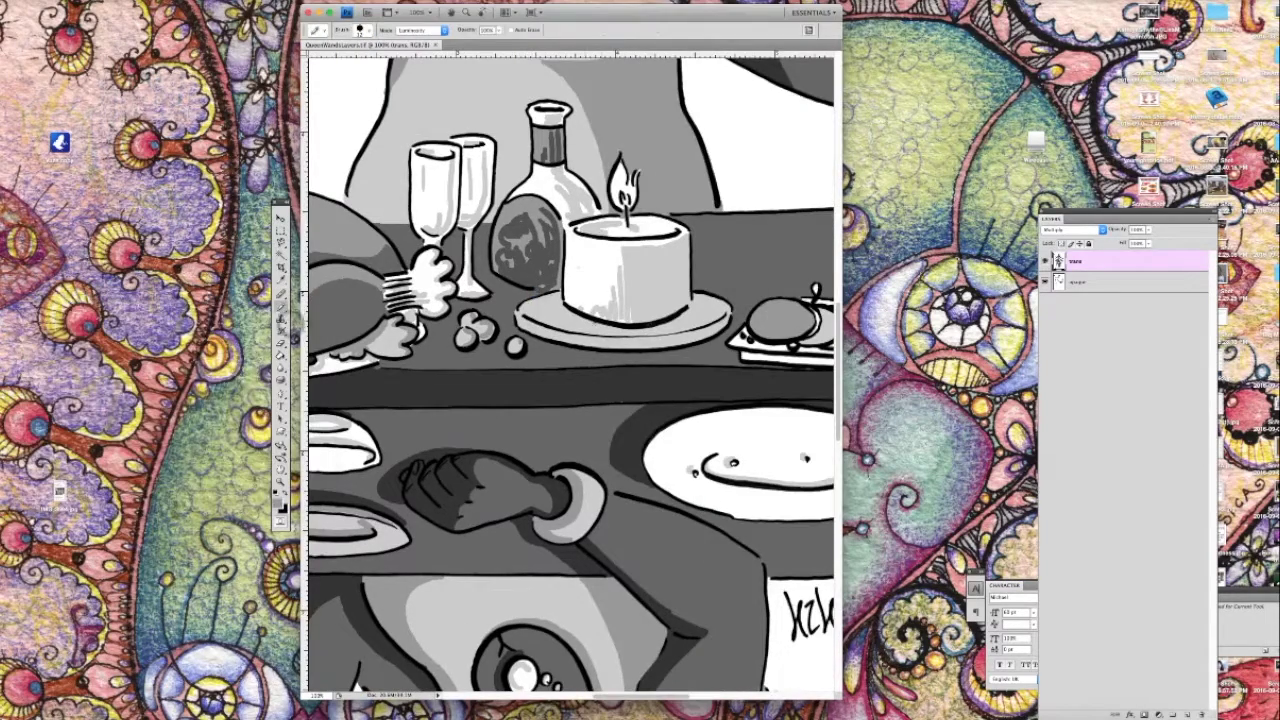
pyautogui.moveTo(695, 325); pyautogui.dragTo(455, 302)
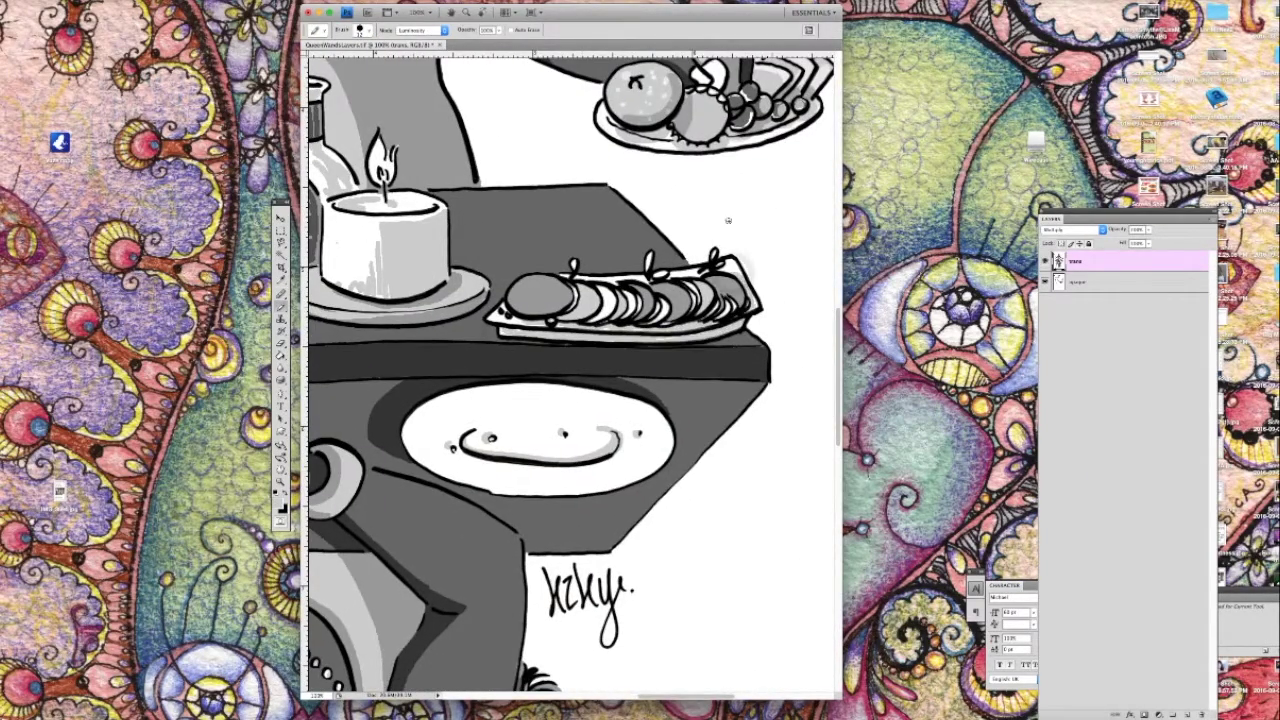
pyautogui.press('super+minus')
pyautogui.press('super+minus')
pyautogui.press('super+minus')
pyautogui.press('super+plus')
pyautogui.press('super+plus')
pyautogui.press('super+plus')
pyautogui.press('super+plus')
# Shade the whites of the smiling queen's eyes with gray on the upper layer.
pyautogui.click(1080, 281)
pyautogui.click(1078, 262)
pyautogui.scroll(10, 763, 337)
pyautogui.keyDown('alt'); pyautogui.click(640, 320); pyautogui.keyUp('alt')
pyautogui.moveTo(503, 236); pyautogui.dragTo(544, 281)
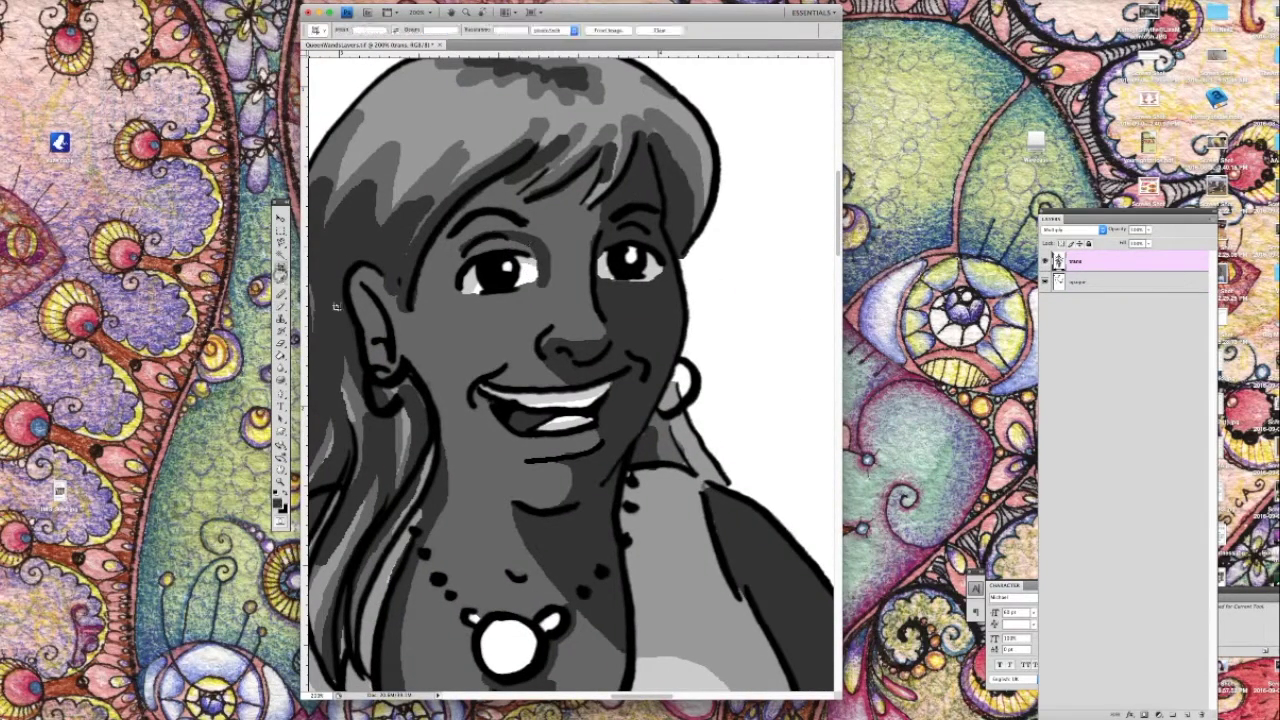
# Retouch the shading on the smiling queen's nose and shadowed cheek with sampled skin grays, and save the file.
pyautogui.keyDown('alt'); pyautogui.click(463, 329); pyautogui.keyUp('alt')
pyautogui.moveTo(549, 348); pyautogui.dragTo(588, 345)
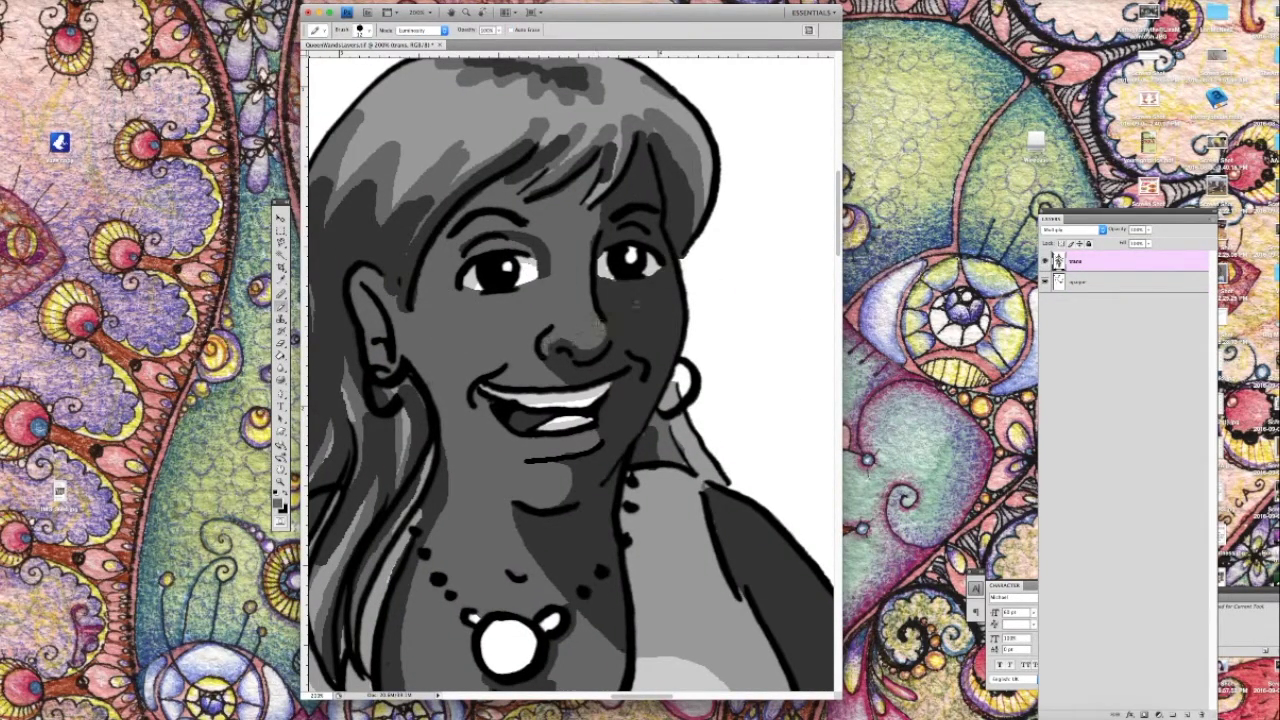
pyautogui.moveTo(640, 292); pyautogui.dragTo(664, 348)
pyautogui.keyDown('alt'); pyautogui.click(642, 312); pyautogui.keyUp('alt')
pyautogui.moveTo(674, 270); pyautogui.dragTo(672, 348)
pyautogui.moveTo(638, 290); pyautogui.dragTo(656, 352)
pyautogui.keyDown('alt'); pyautogui.click(660, 318); pyautogui.keyUp('alt')
pyautogui.keyDown('alt'); pyautogui.click(623, 410); pyautogui.keyUp('alt')
pyautogui.press('super+minus')
pyautogui.press('super+minus')
pyautogui.press('super+minus')
pyautogui.press('super+minus')
pyautogui.press('super+s')
# Draw the edge of a medium gray shadow beneath the smiling queen's bust, using sampled grays.
pyautogui.press('super+plus')
pyautogui.press('super+plus')
pyautogui.press('super+plus')
pyautogui.scroll(10, 560, 370)
pyautogui.keyDown('alt'); pyautogui.click(540, 381); pyautogui.keyUp('alt')
pyautogui.moveTo(428, 304); pyautogui.dragTo(443, 352)
pyautogui.keyDown('alt'); pyautogui.click(413, 325); pyautogui.keyUp('alt')
pyautogui.scroll(-4, 714, 345)
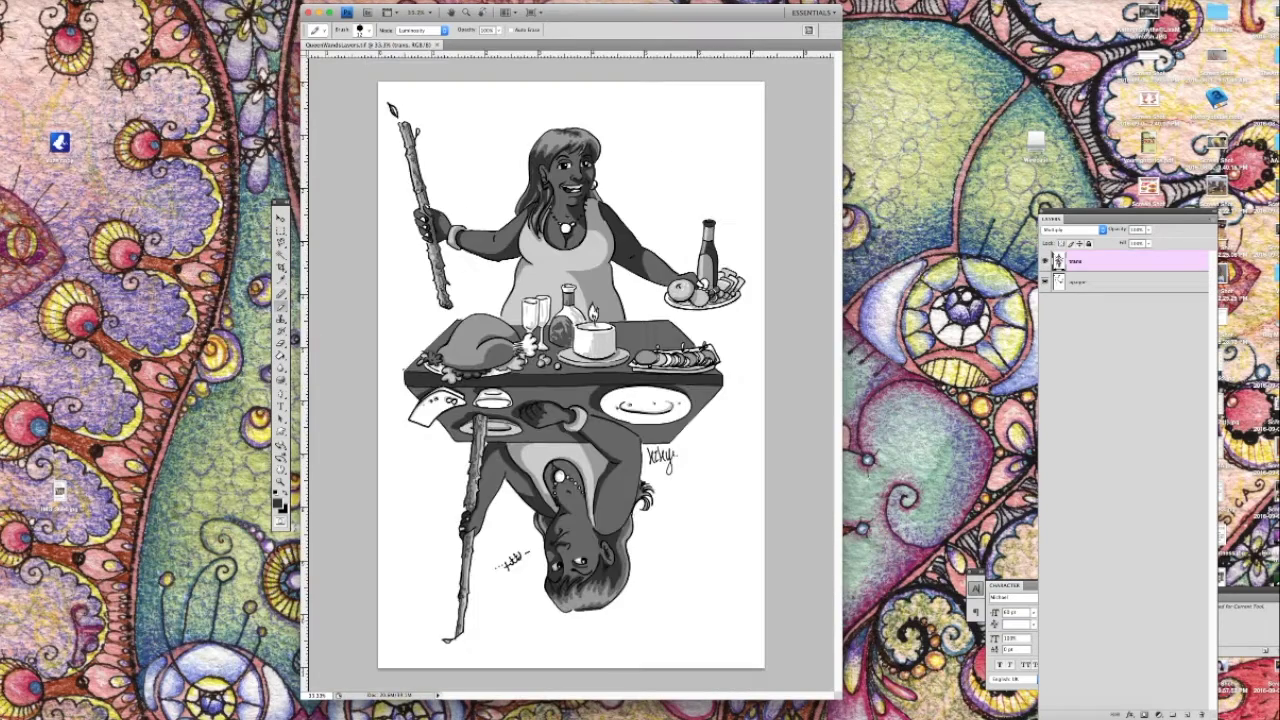
pyautogui.scroll(3, 714, 345)
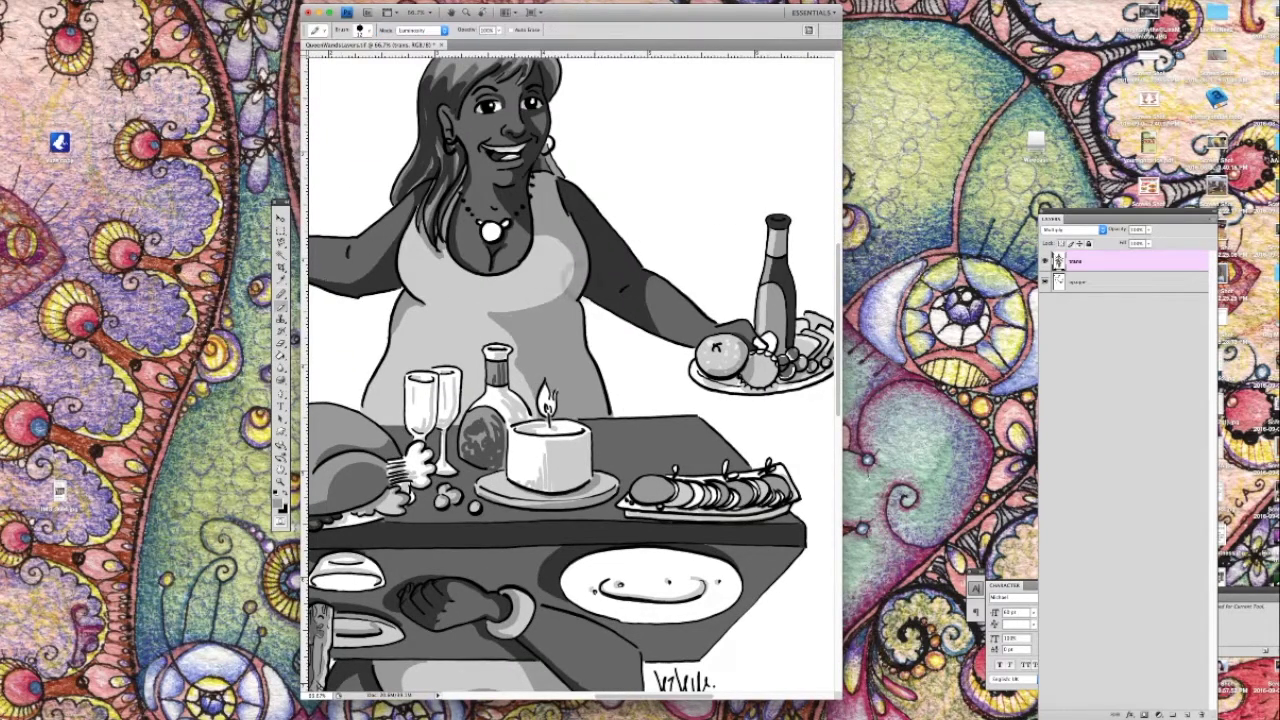
pyautogui.moveTo(400, 268); pyautogui.dragTo(422, 288)
pyautogui.scroll(2, 419, 282)
pyautogui.scroll(-1, 626, 366)
pyautogui.moveTo(672, 280)
pyautogui.mouseDown()
pyautogui.moveTo(704, 364)
pyautogui.moveTo(710, 352)
pyautogui.mouseUp()
pyautogui.moveTo(720, 308); pyautogui.dragTo(718, 364)
pyautogui.moveTo(511, 370)
pyautogui.mouseDown()
pyautogui.moveTo(497, 360)
pyautogui.moveTo(596, 388)
pyautogui.mouseUp()
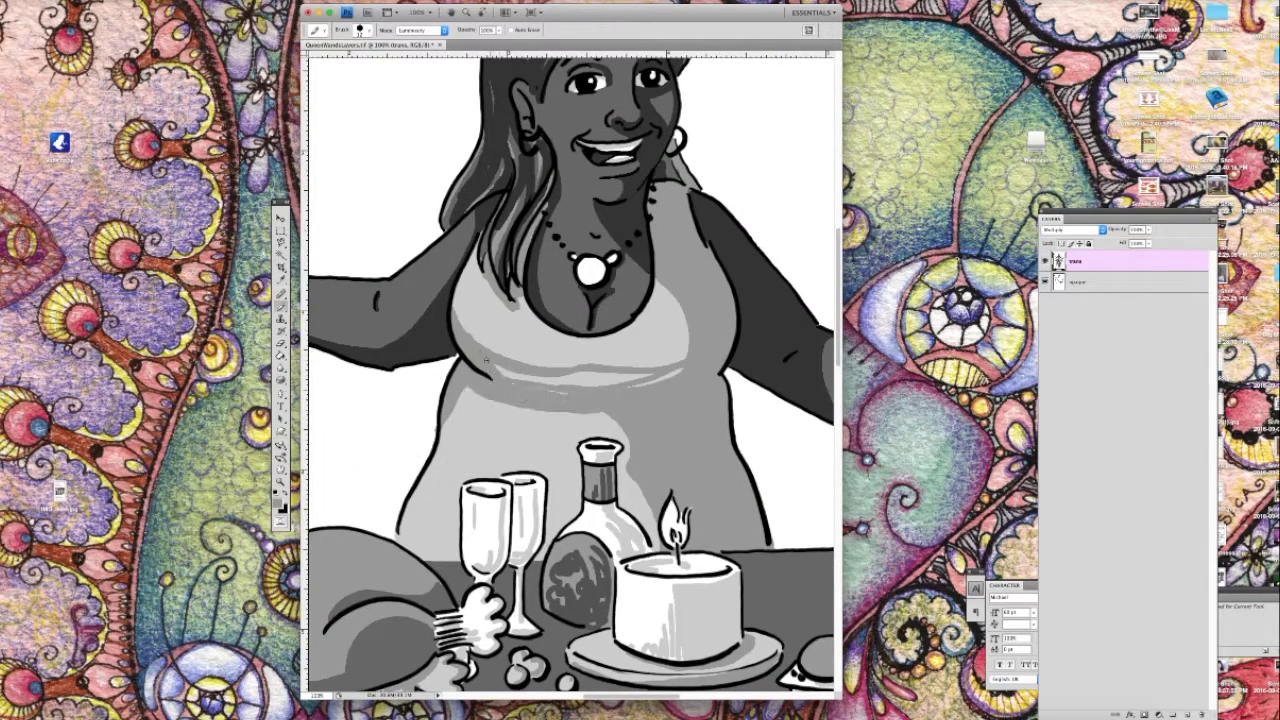
# Complete the shadow outline at the waist of the smiling queen's dress, fill it with medium gray and save the file.
pyautogui.moveTo(619, 489); pyautogui.dragTo(580, 436)
pyautogui.press('g')
pyautogui.click(569, 423)
pyautogui.click(636, 490)
pyautogui.click(464, 400)
pyautogui.press('super+s')
pyautogui.press('super+minus')
pyautogui.press('super+minus')
pyautogui.press('super+plus')
pyautogui.press('super+plus')
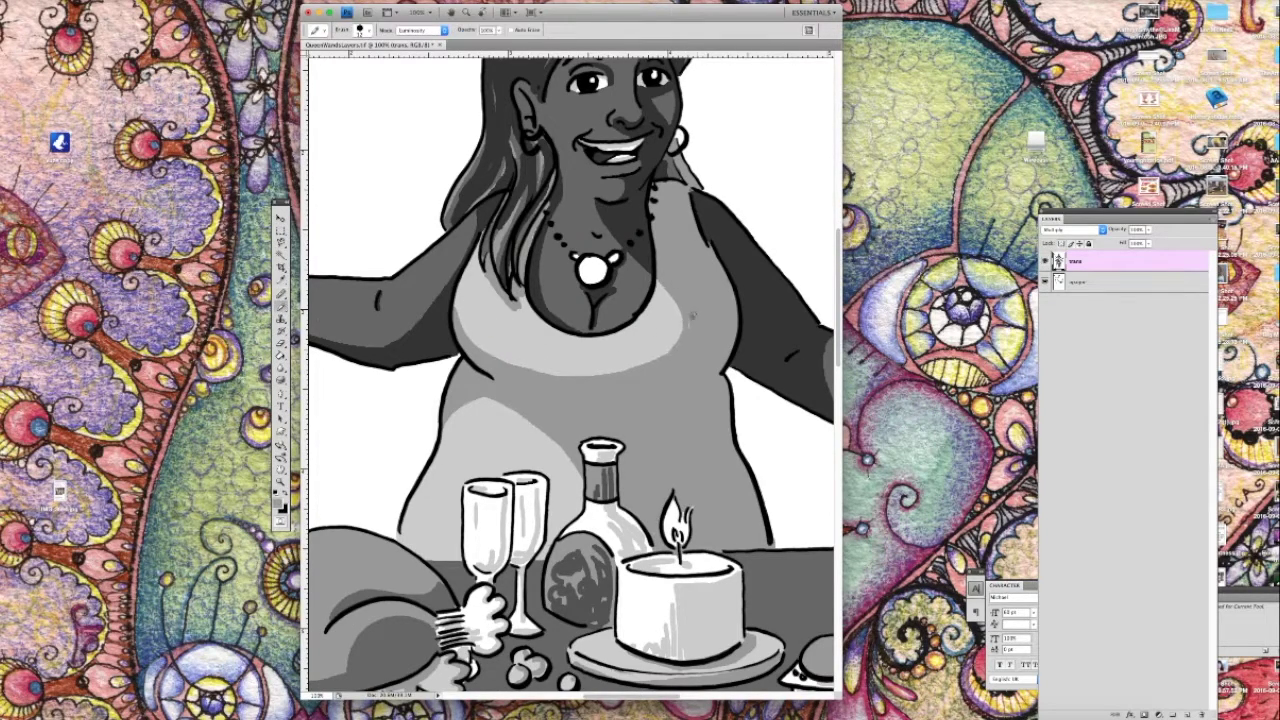
pyautogui.scroll(-3, 570, 370)
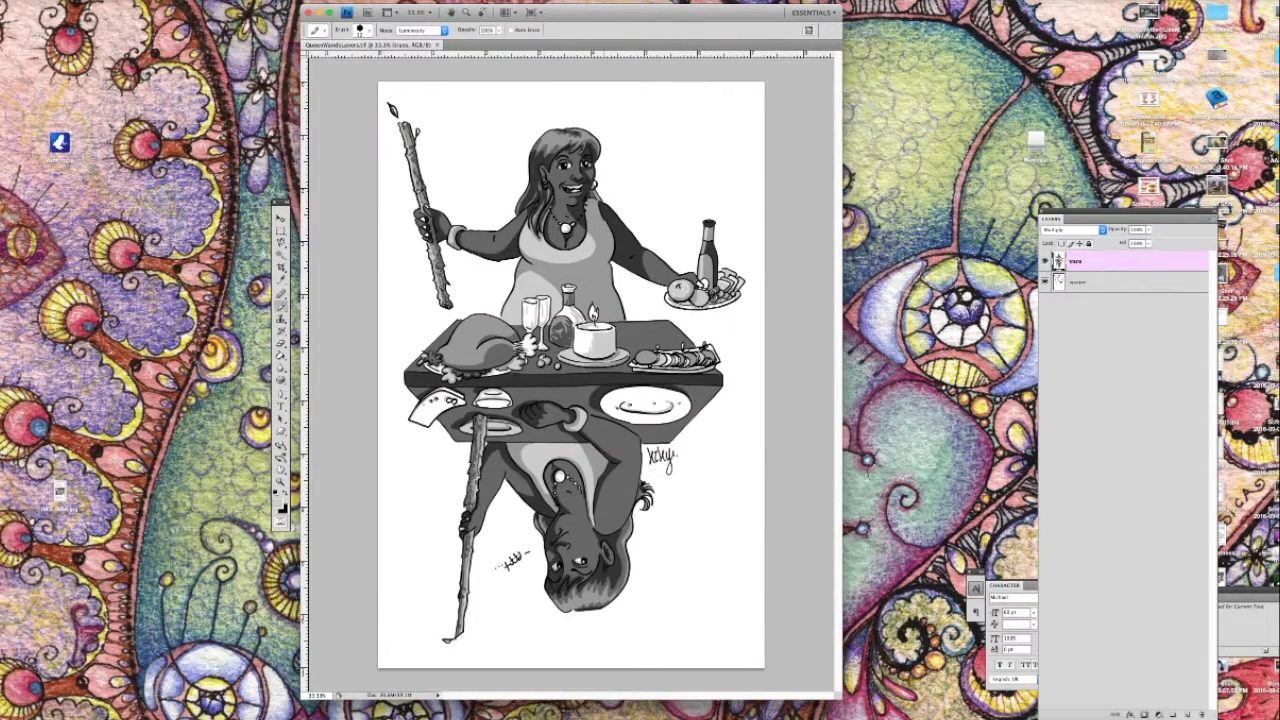